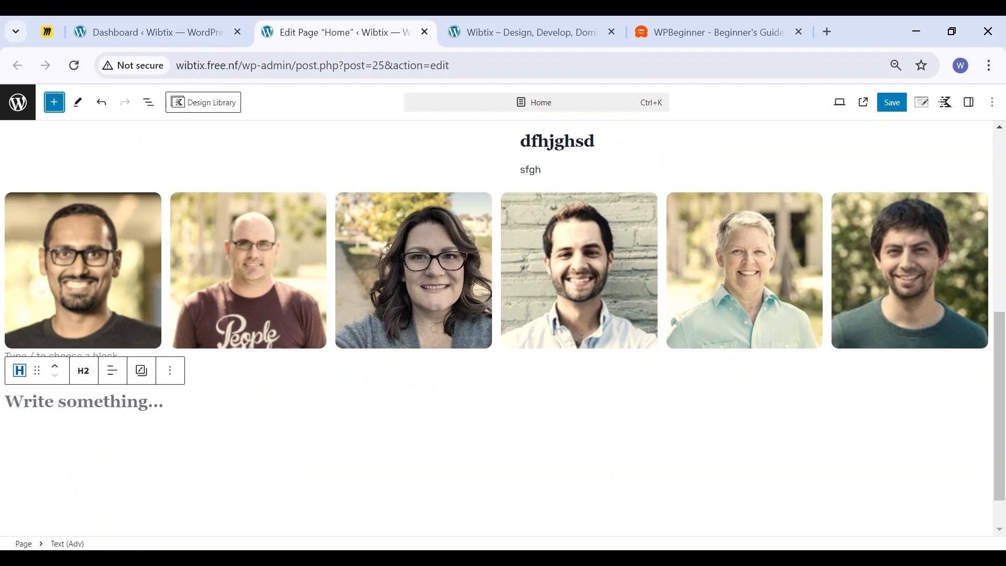
Step: Browse the WPBeginner homepage's review board and article sections for reference
{"action": "left_click", "coordinate": [703, 23]}
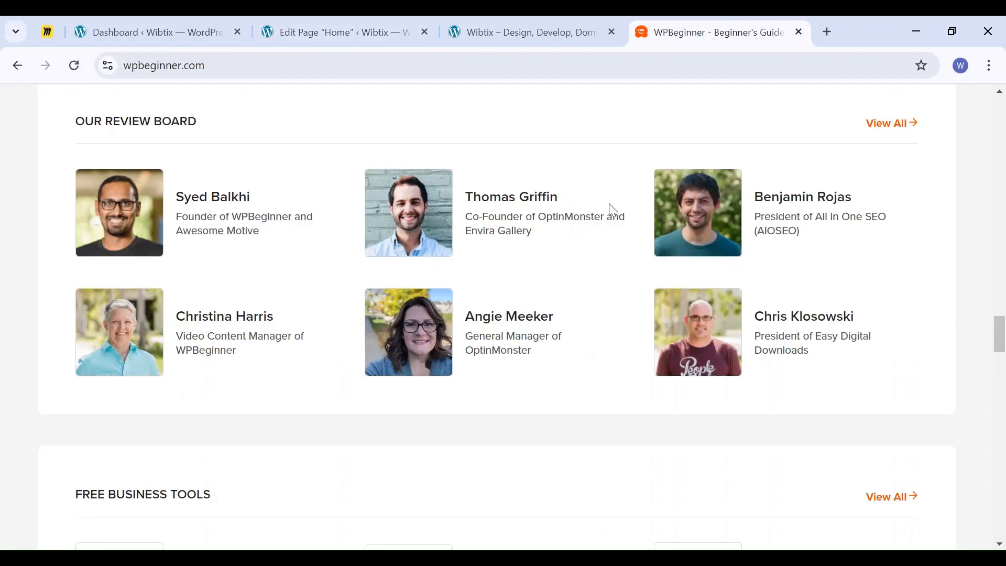
{"action": "scroll", "coordinate": [489, 231], "scroll_direction": "up", "scroll_amount": 5}
{"action": "scroll", "coordinate": [488, 230], "scroll_direction": "up", "scroll_amount": 15}
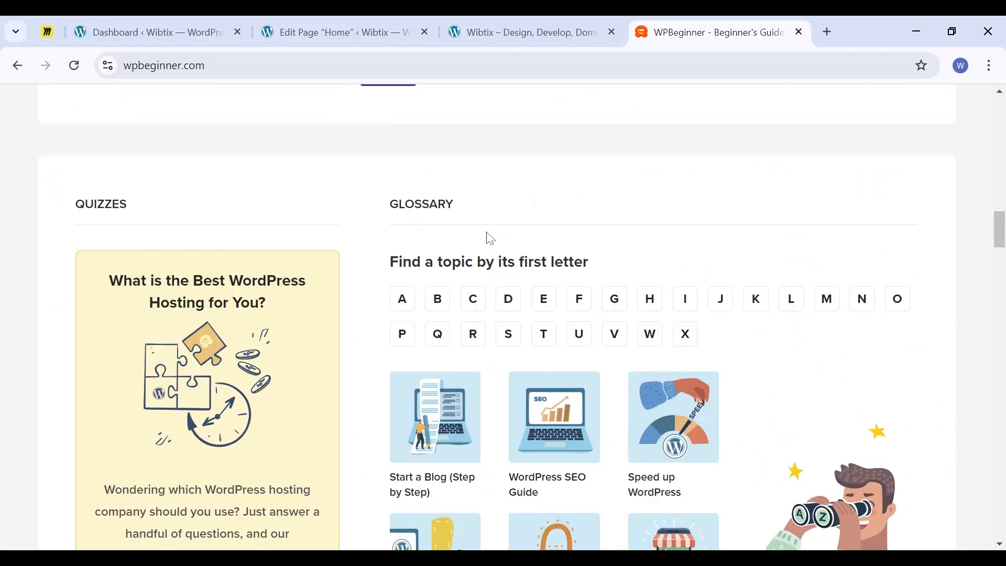
{"action": "scroll", "coordinate": [488, 241], "scroll_direction": "up", "scroll_amount": 3}
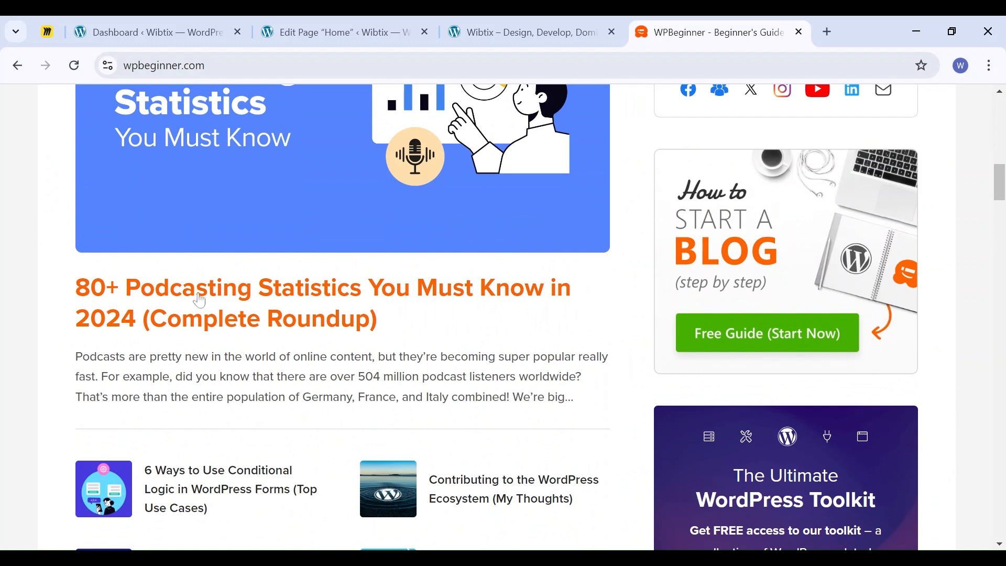
{"action": "left_click_drag", "start_coordinate": [192, 357], "coordinate": [328, 377]}
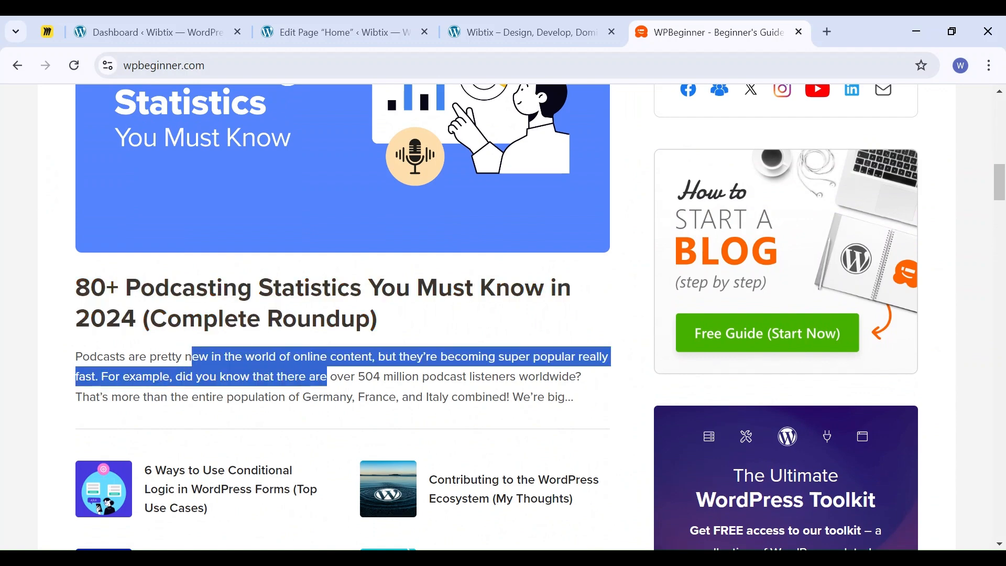
{"action": "left_click", "coordinate": [414, 318]}
{"action": "left_click", "coordinate": [329, 32]}
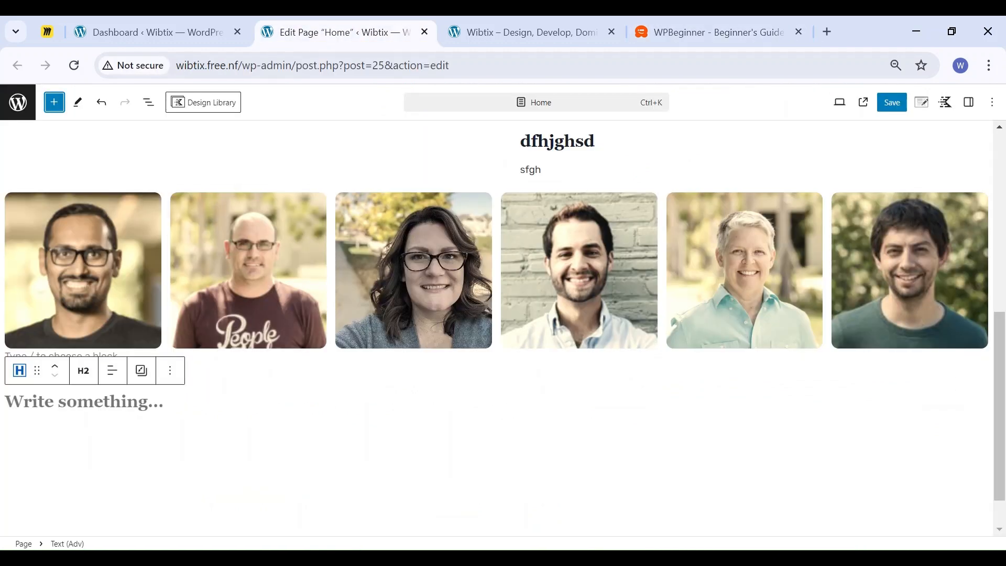
Step: Enter 'dfghfdfgh' in the text block below the team photos and set it as Heading 2
{"action": "left_click", "coordinate": [85, 373]}
{"action": "left_click", "coordinate": [101, 292]}
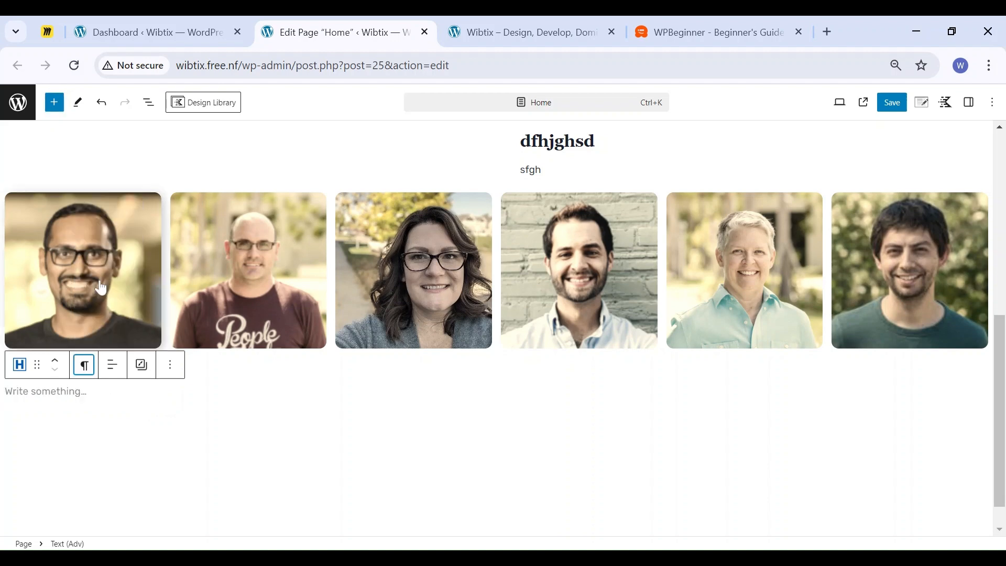
{"action": "left_click", "coordinate": [46, 408]}
{"action": "type", "text": "dfg"}
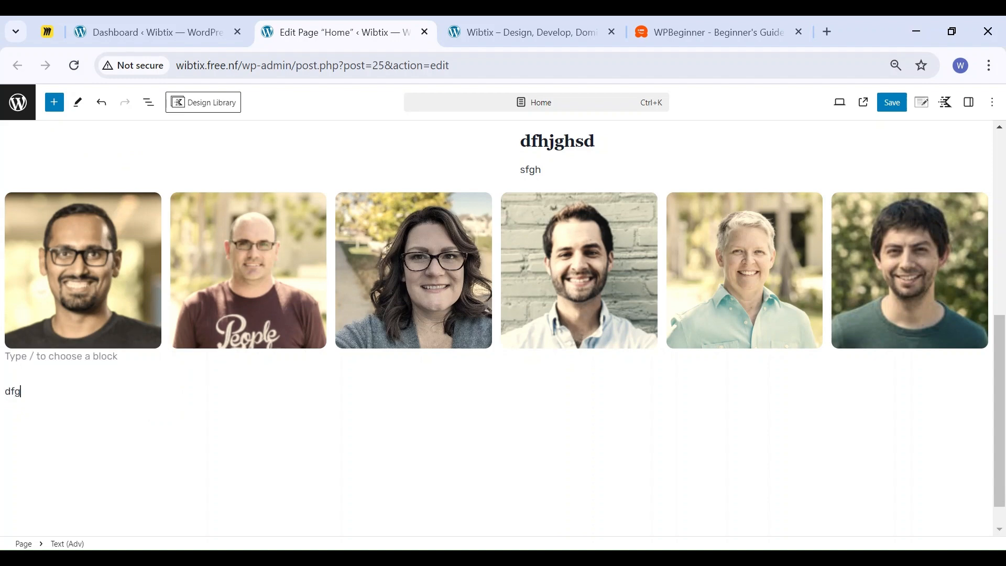
{"action": "type", "text": "hfdfgh"}
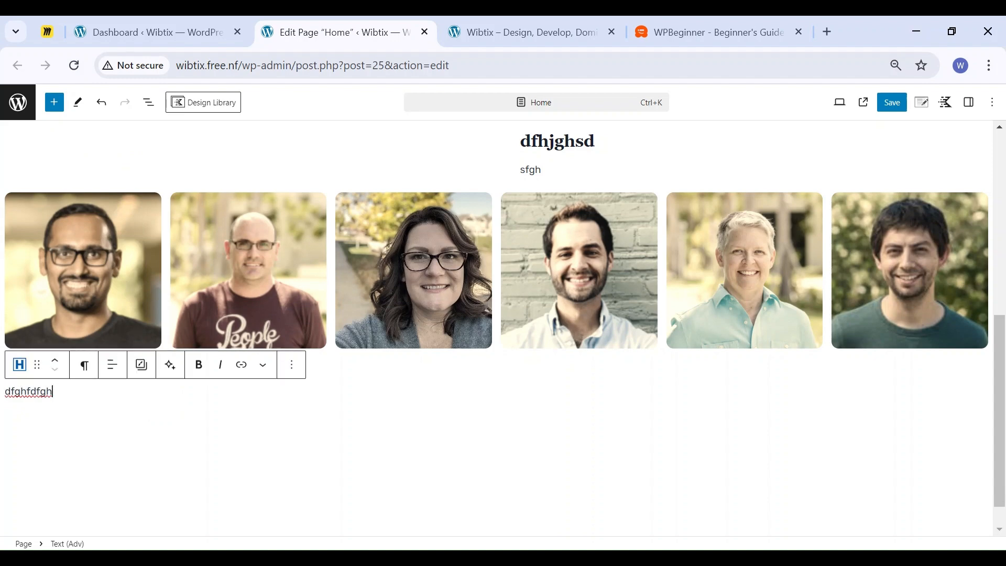
{"action": "left_click", "coordinate": [84, 365]}
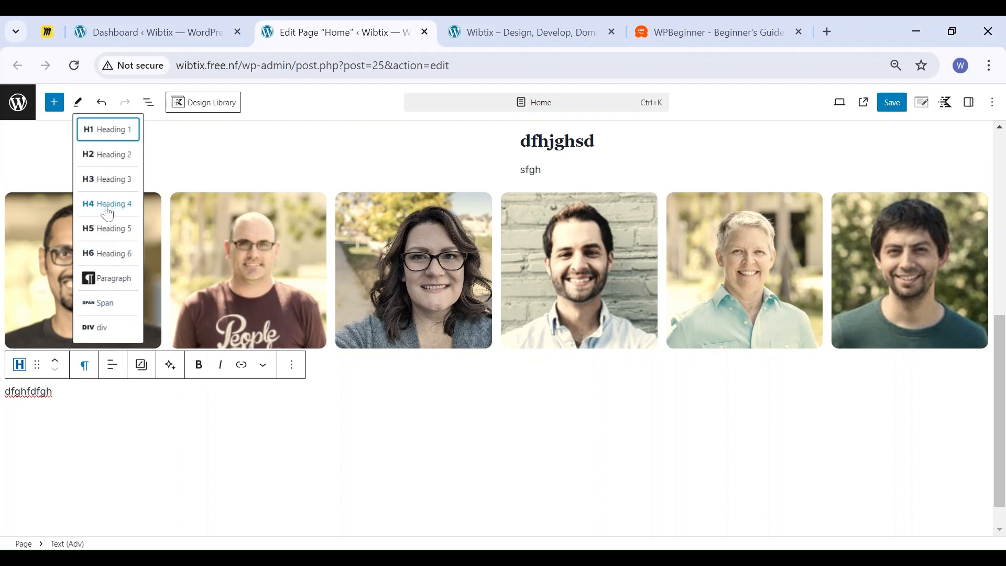
{"action": "left_click", "coordinate": [102, 154]}
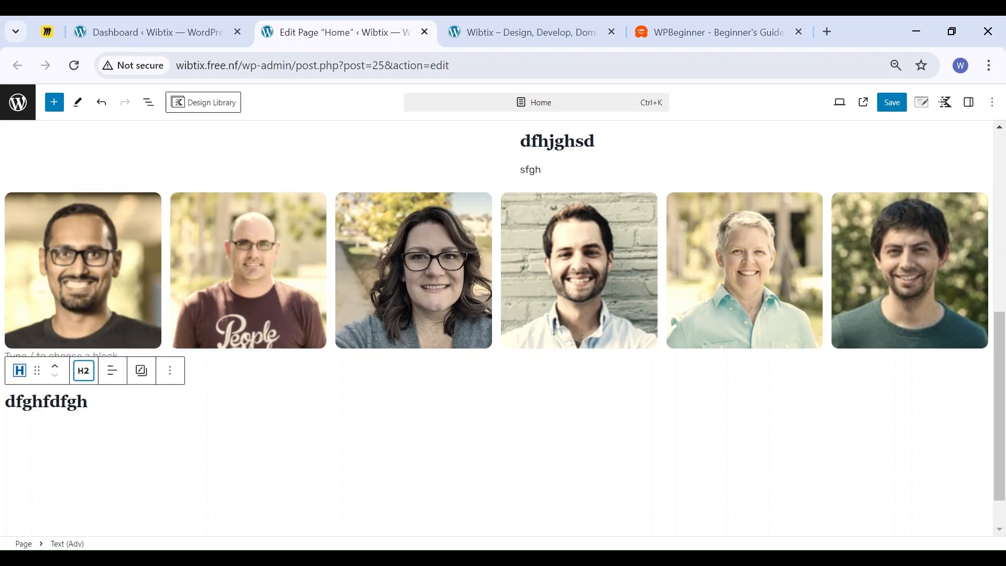
Step: Center-align the heading text
{"action": "left_click", "coordinate": [112, 370]}
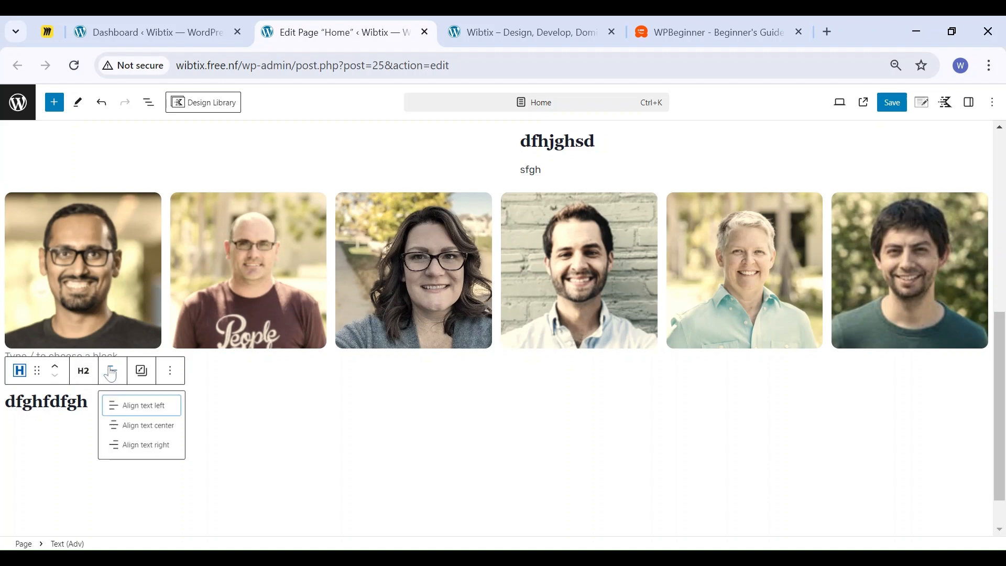
{"action": "left_click", "coordinate": [132, 427]}
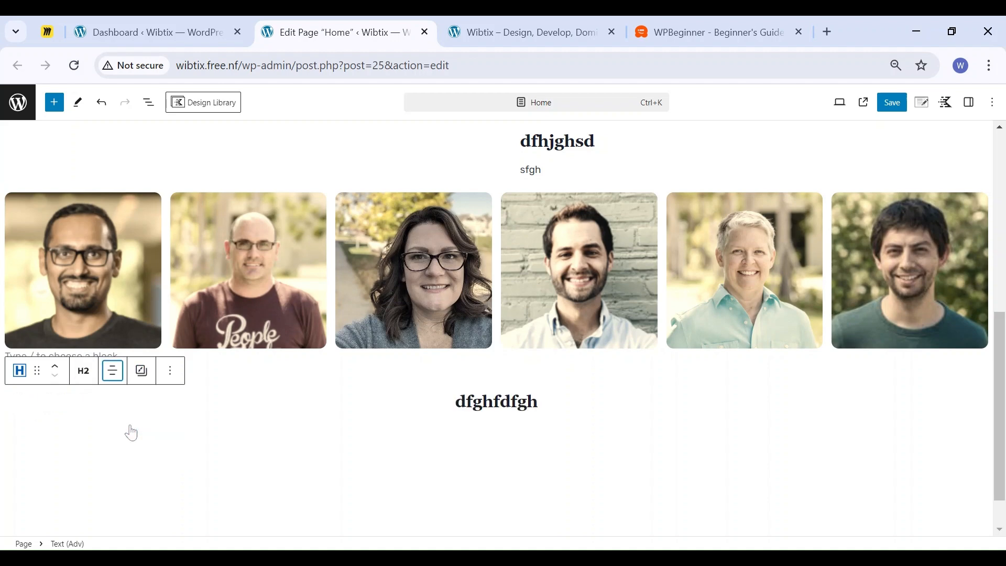
{"action": "left_click", "coordinate": [170, 371]}
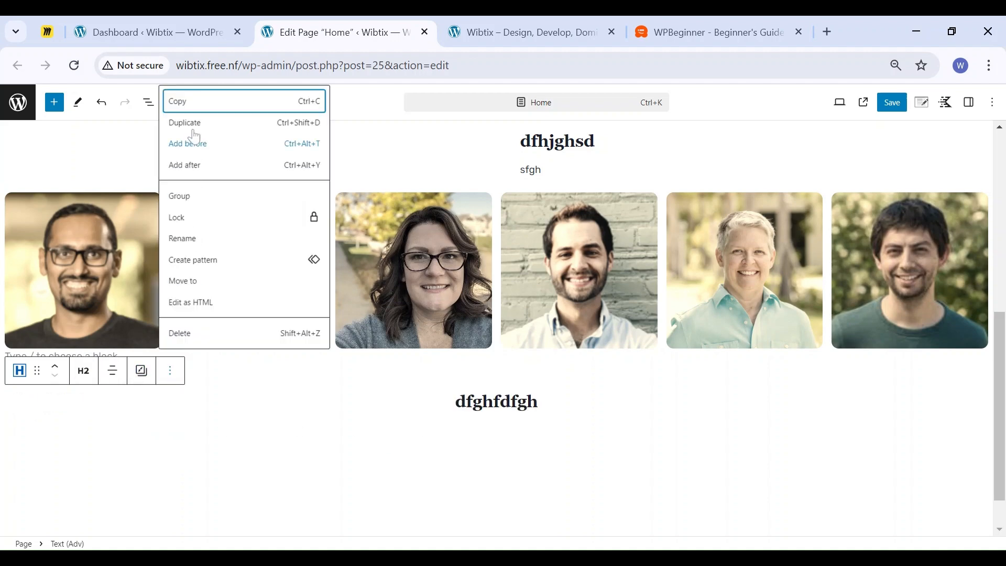
{"action": "left_click", "coordinate": [169, 371]}
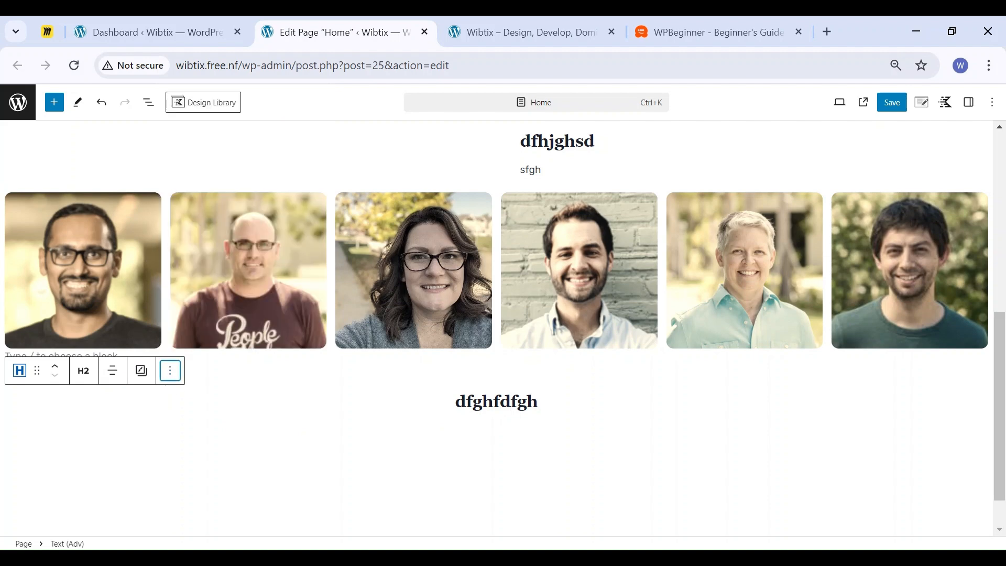
Step: Add a new paragraph below the heading containing 'asdfghgfds'
{"action": "left_click", "coordinate": [539, 402]}
{"action": "key", "text": "Return"}
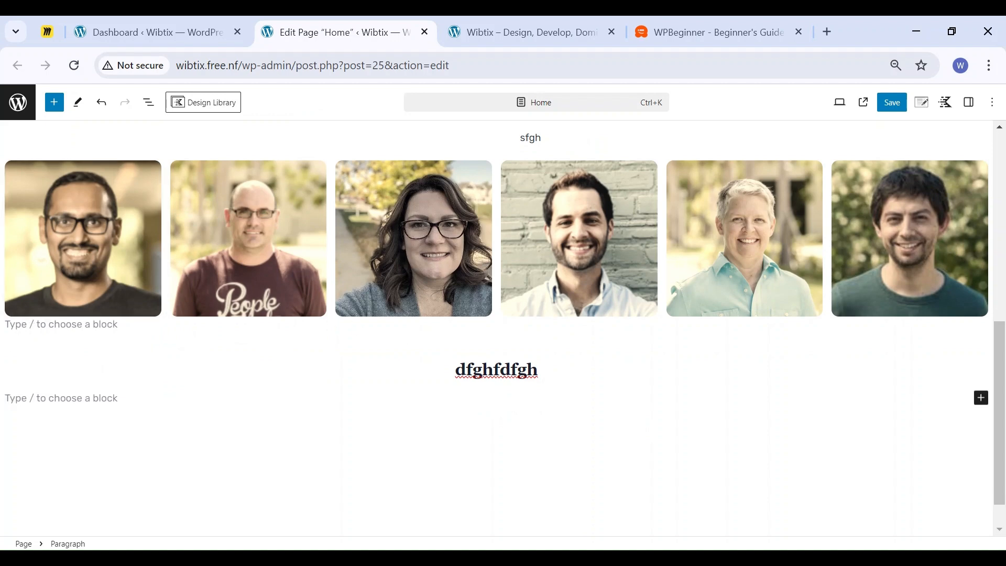
{"action": "type", "text": "asdfghgfds"}
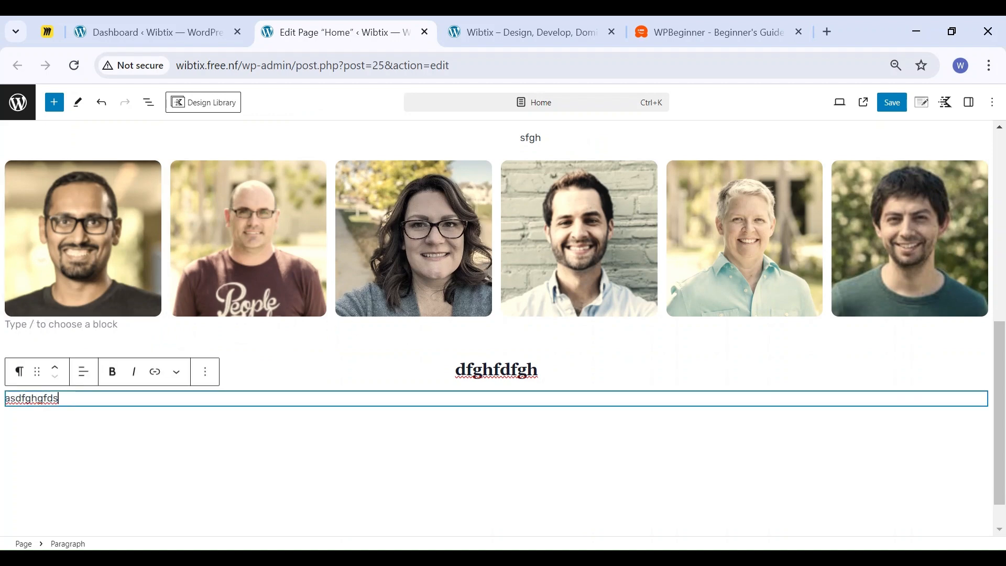
{"action": "left_click", "coordinate": [19, 371]}
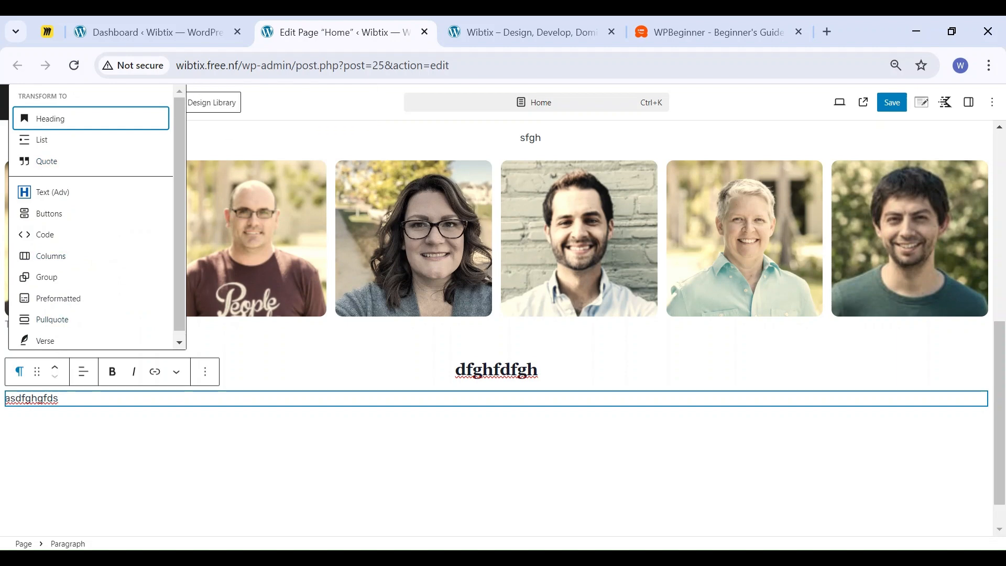
{"action": "left_click", "coordinate": [19, 371]}
{"action": "left_click", "coordinate": [19, 372]}
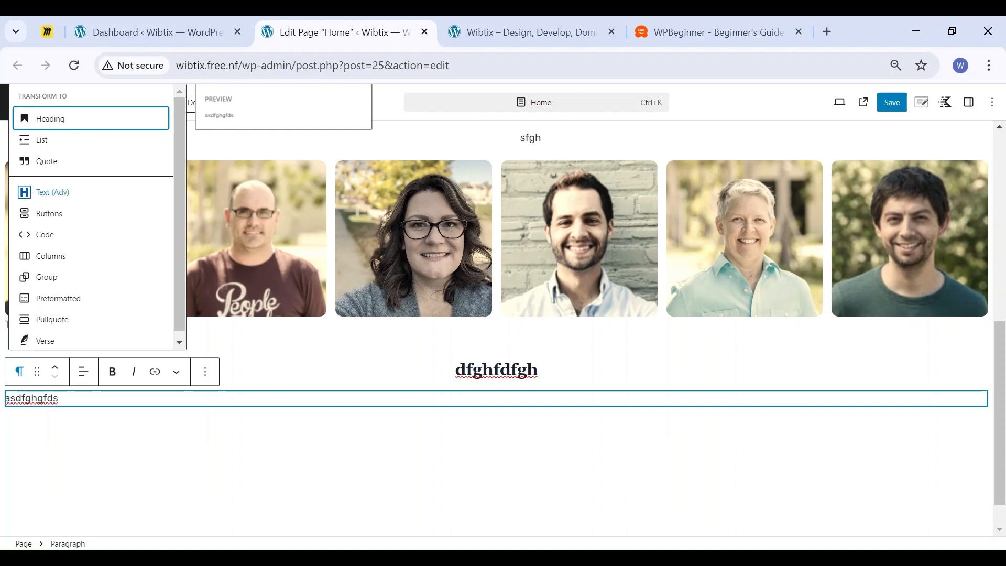
{"action": "left_click", "coordinate": [31, 398]}
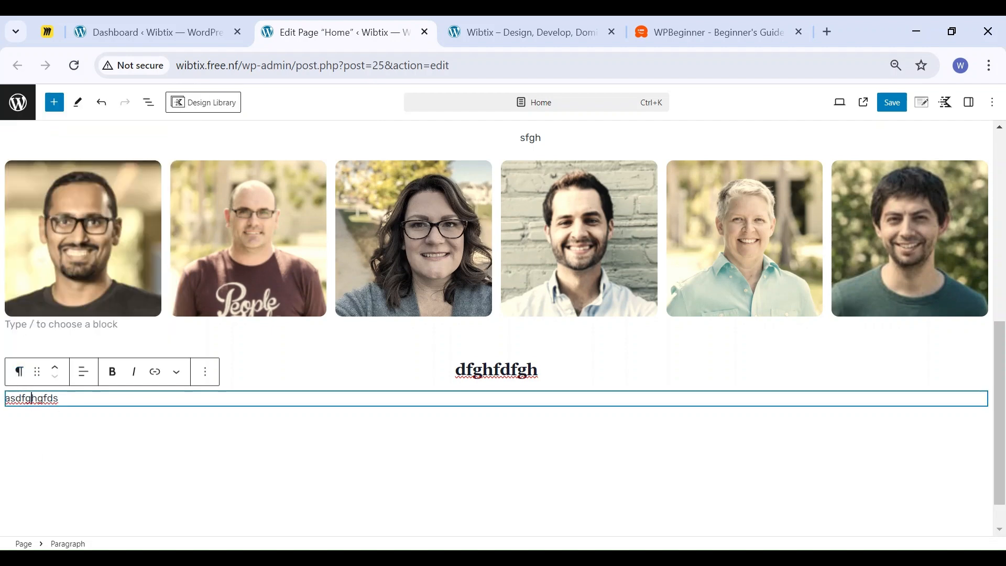
Step: Open the block settings sidebar and examine the paragraph's Dimensions options
{"action": "left_click", "coordinate": [969, 103]}
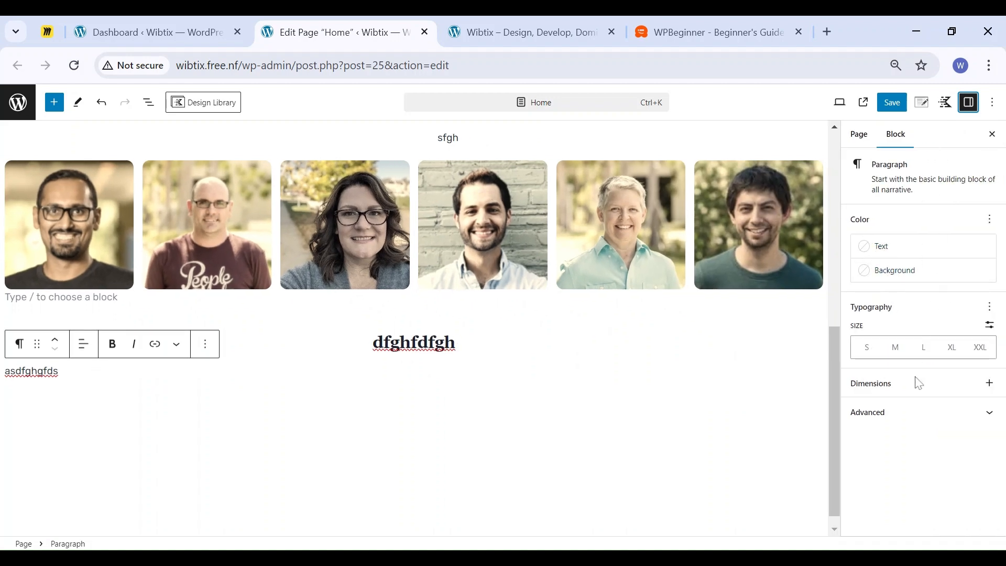
{"action": "left_click", "coordinate": [990, 383]}
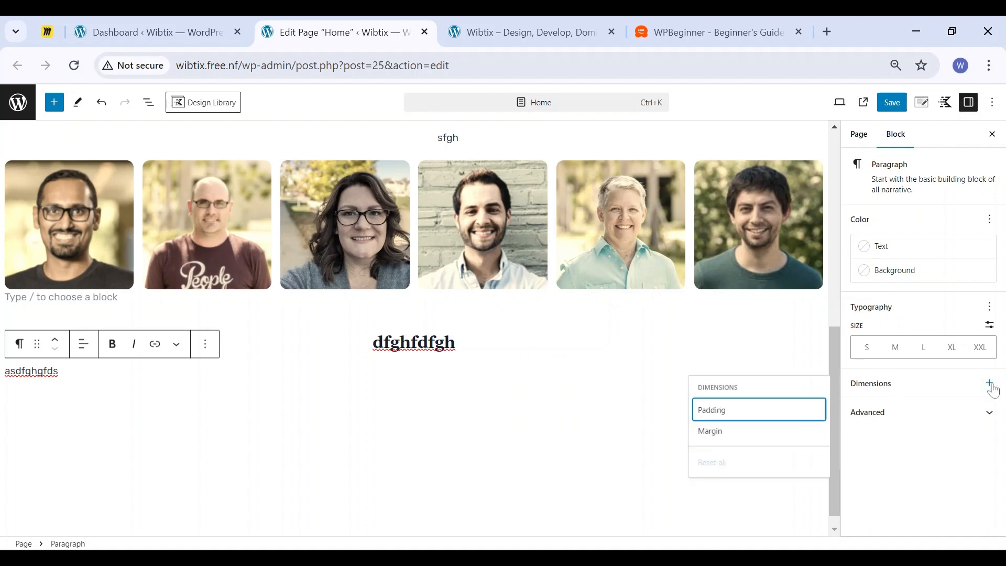
{"action": "left_click", "coordinate": [991, 387]}
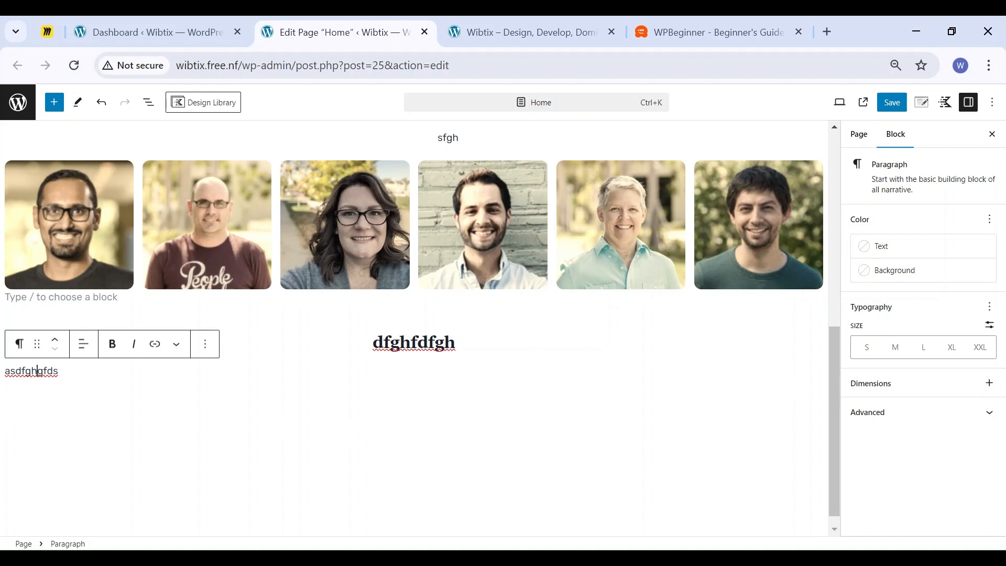
Step: Transform the paragraph into a Text (Adv) block and view its General settings
{"action": "left_click", "coordinate": [21, 348]}
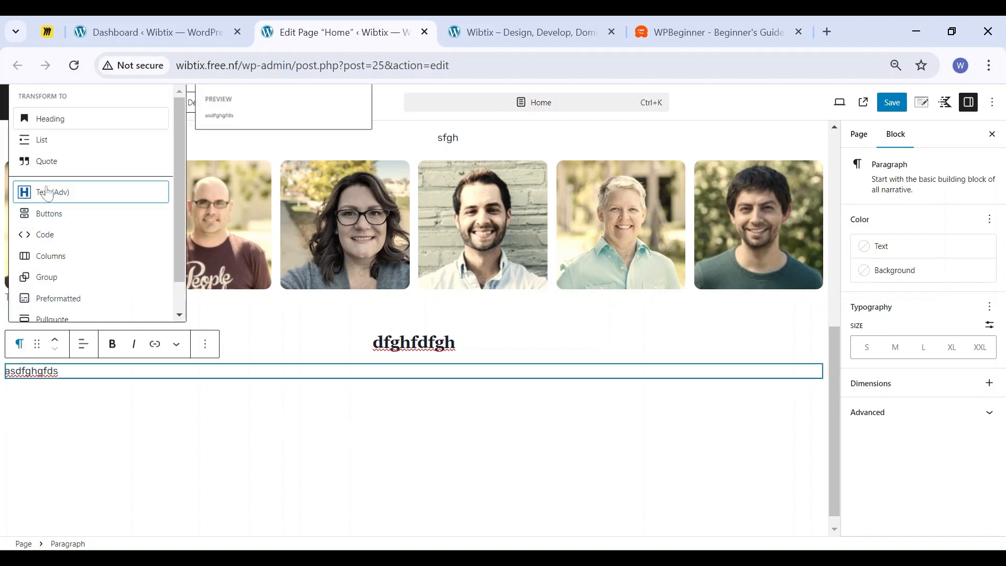
{"action": "left_click", "coordinate": [47, 193]}
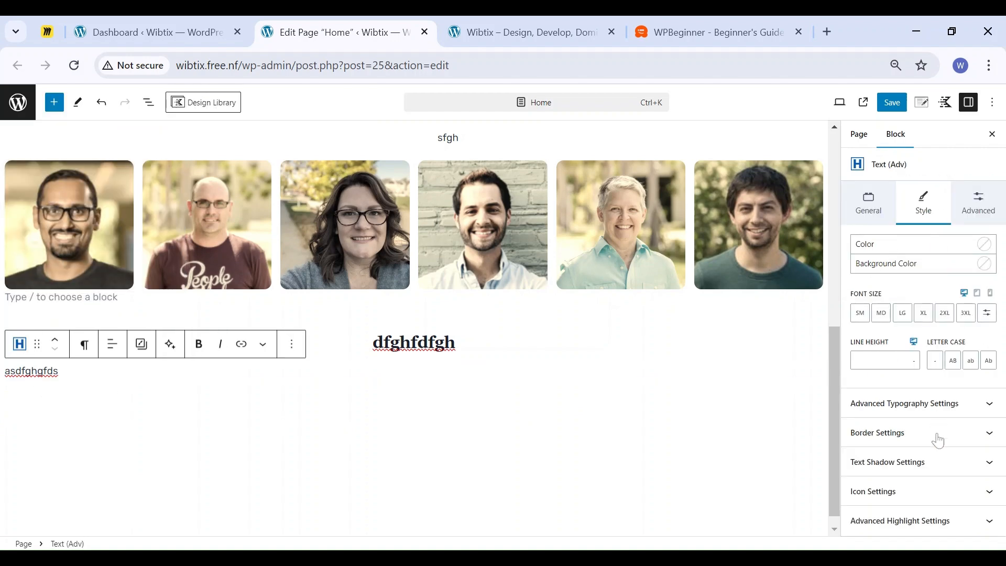
{"action": "left_click", "coordinate": [866, 208]}
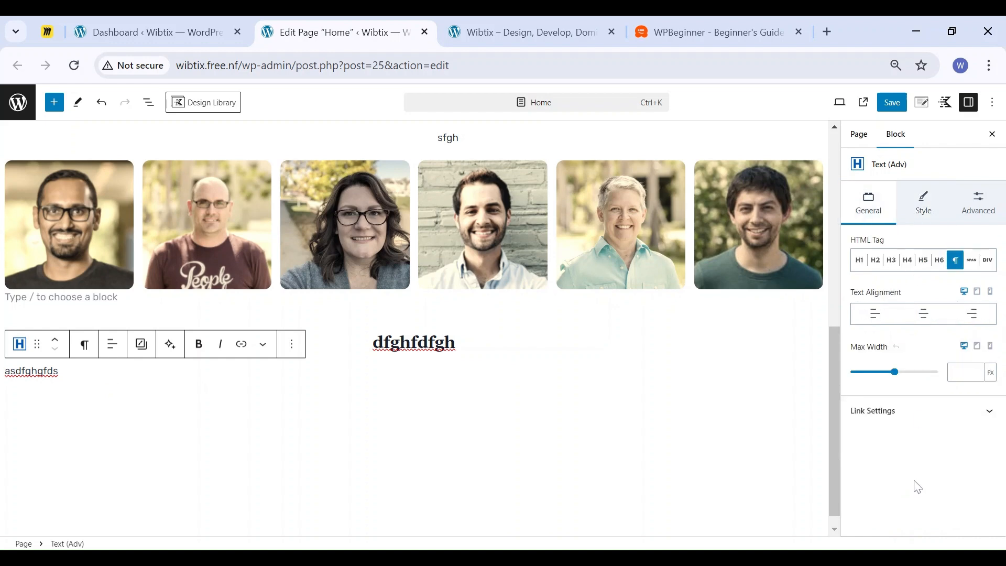
Step: Select the first letters of the heading and open the link inserter
{"action": "left_click", "coordinate": [44, 371]}
{"action": "left_click", "coordinate": [417, 342]}
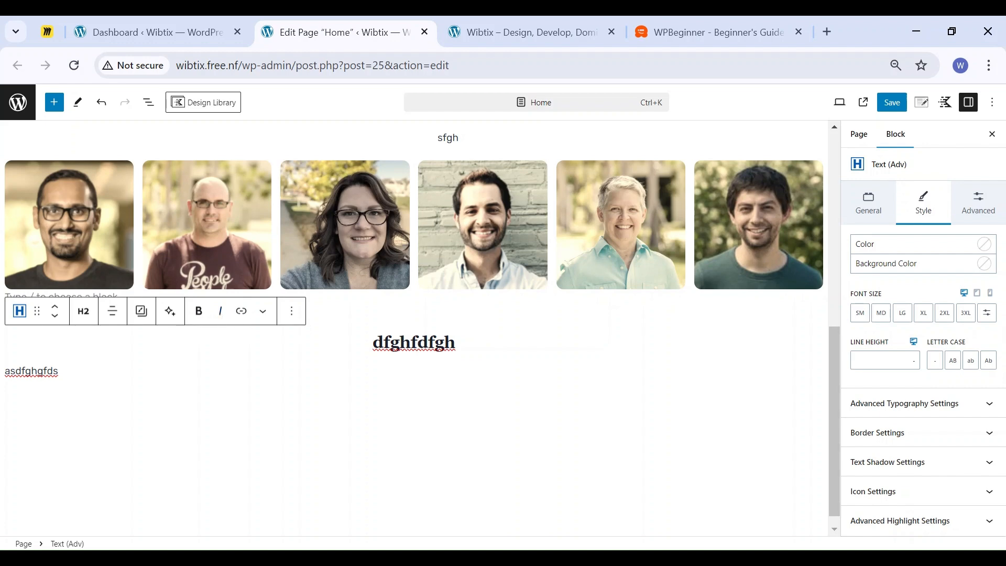
{"action": "key", "text": "ctrl+a"}
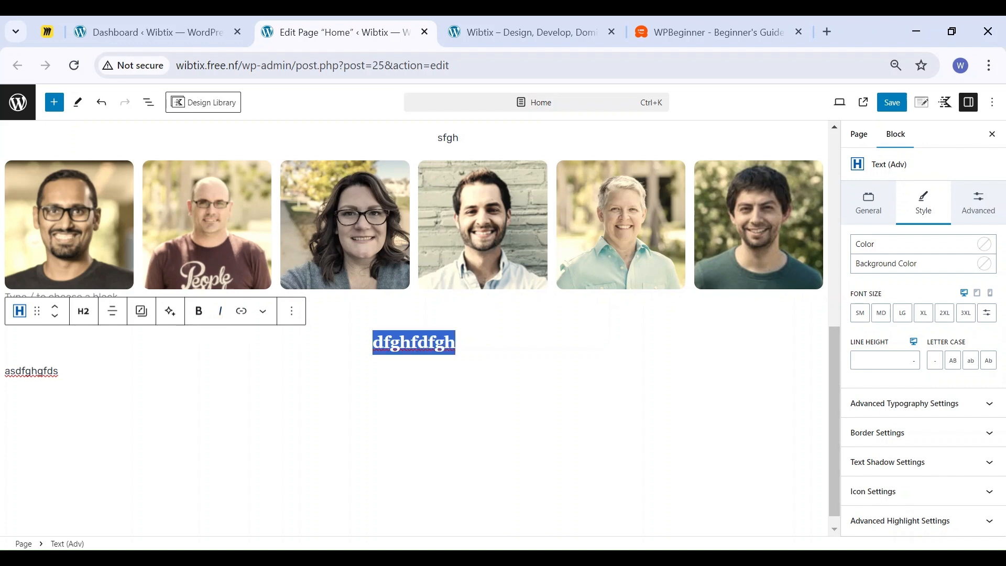
{"action": "left_click", "coordinate": [411, 342]}
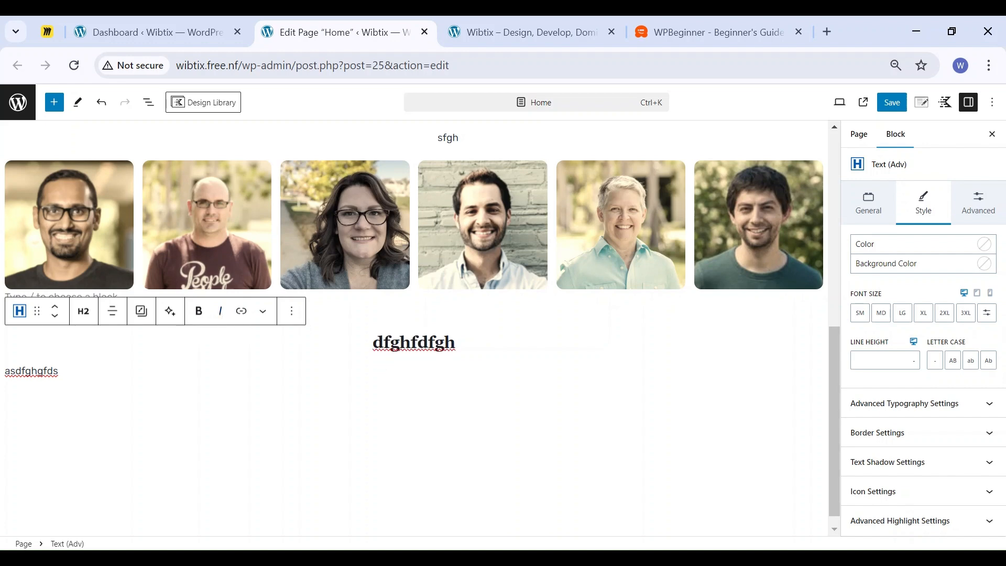
{"action": "left_click_drag", "start_coordinate": [383, 343], "coordinate": [391, 344]}
{"action": "left_click", "coordinate": [241, 310]}
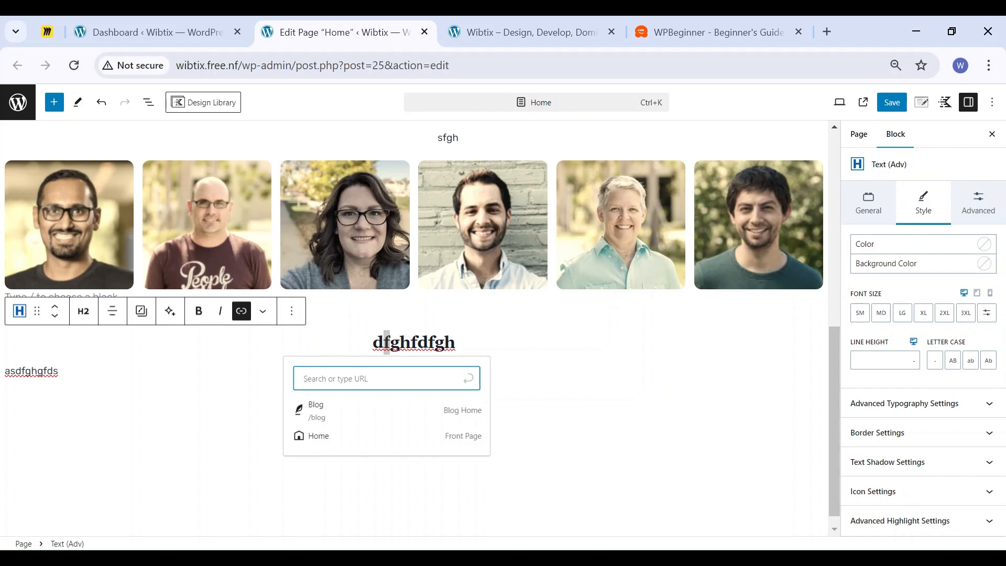
Step: Copy the site's base URL wibtix.free.nf/ from the Dashboard tab's address bar
{"action": "left_click", "coordinate": [144, 29]}
{"action": "left_click", "coordinate": [209, 65]}
{"action": "left_click", "coordinate": [252, 74]}
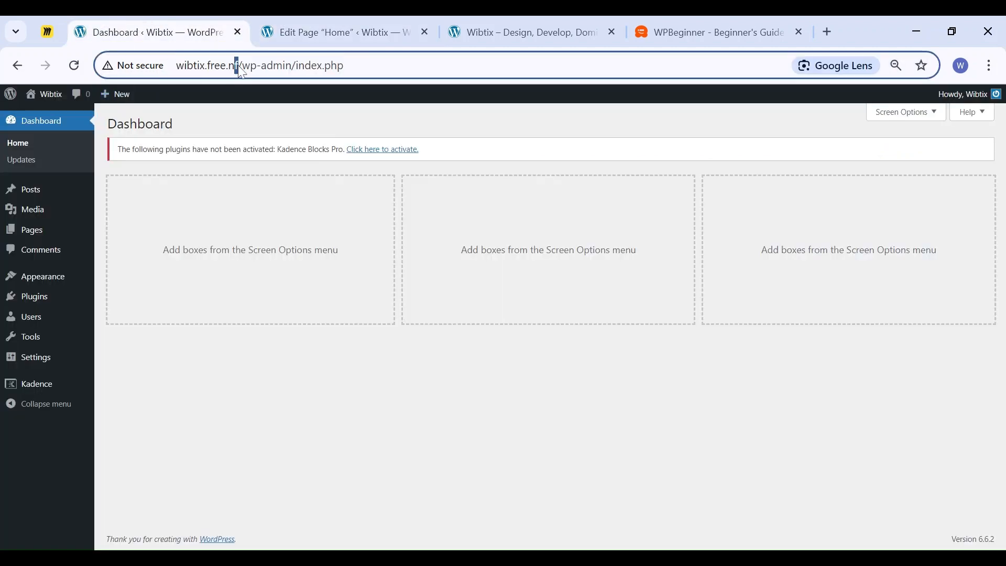
{"action": "left_click_drag", "start_coordinate": [242, 66], "coordinate": [189, 69]}
{"action": "key", "text": "ctrl+c"}
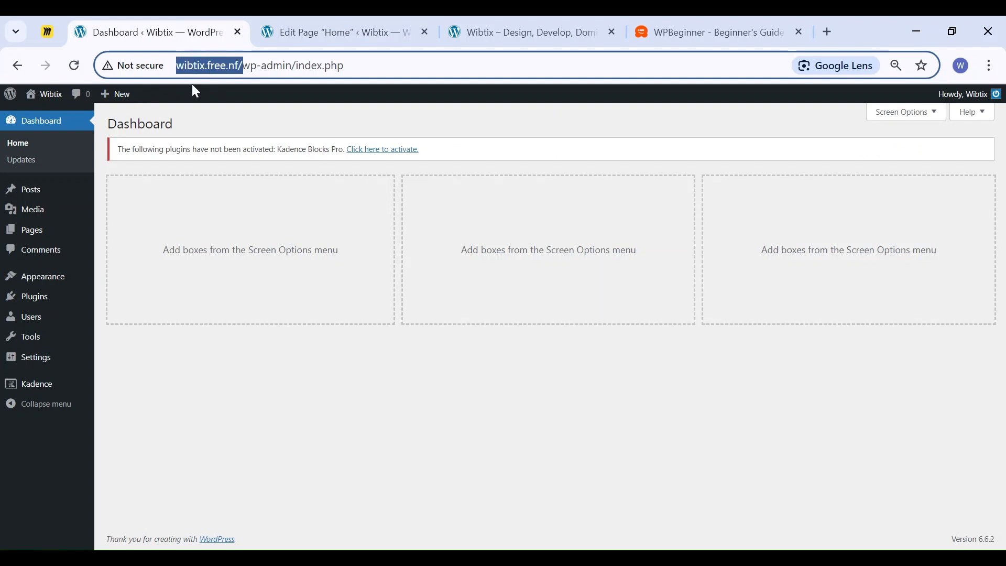
{"action": "left_click", "coordinate": [300, 21]}
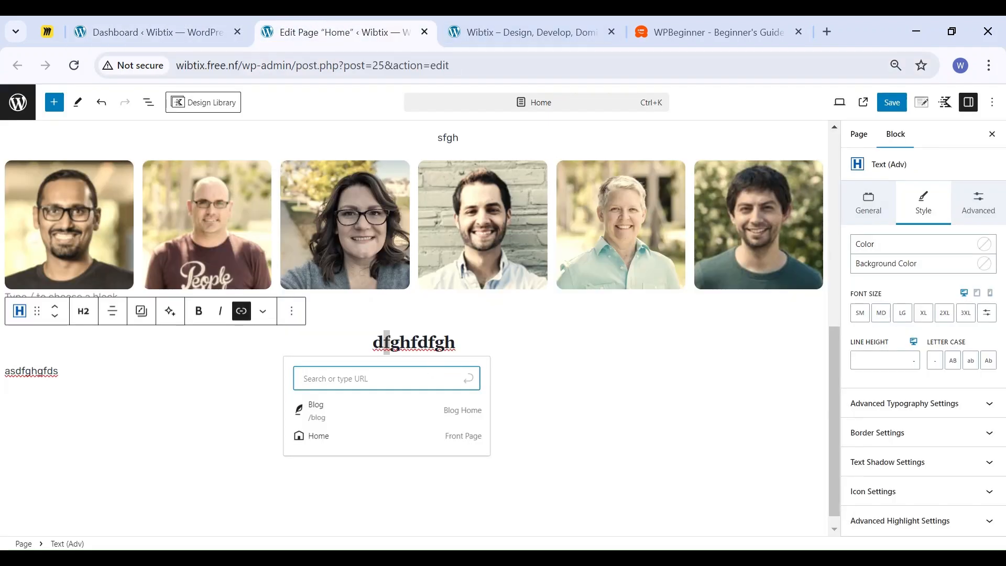
{"action": "key", "text": "ctrl+v"}
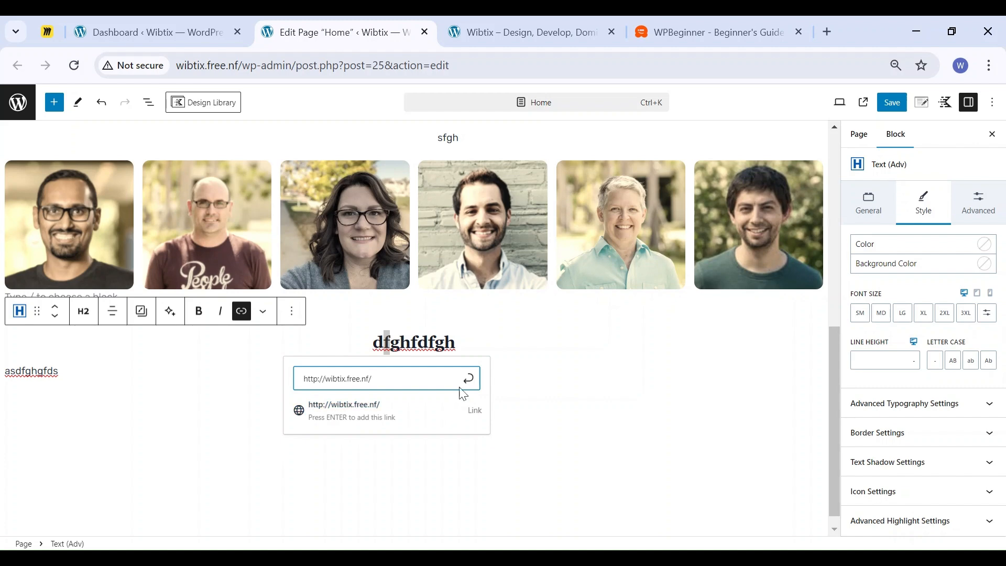
{"action": "left_click", "coordinate": [467, 380]}
{"action": "left_click", "coordinate": [428, 344]}
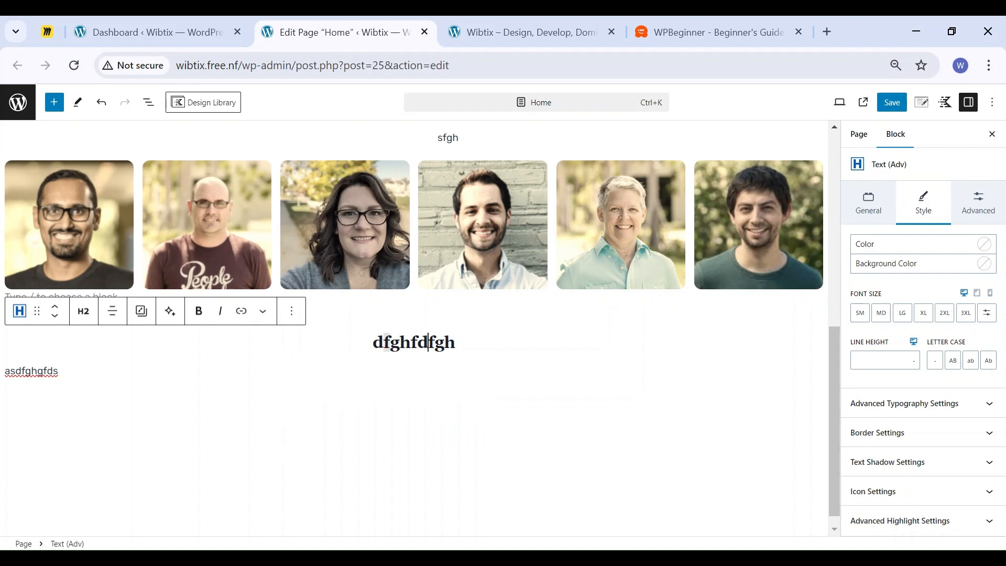
{"action": "key", "text": "ctrl+z"}
{"action": "left_click_drag", "start_coordinate": [390, 343], "coordinate": [434, 344]}
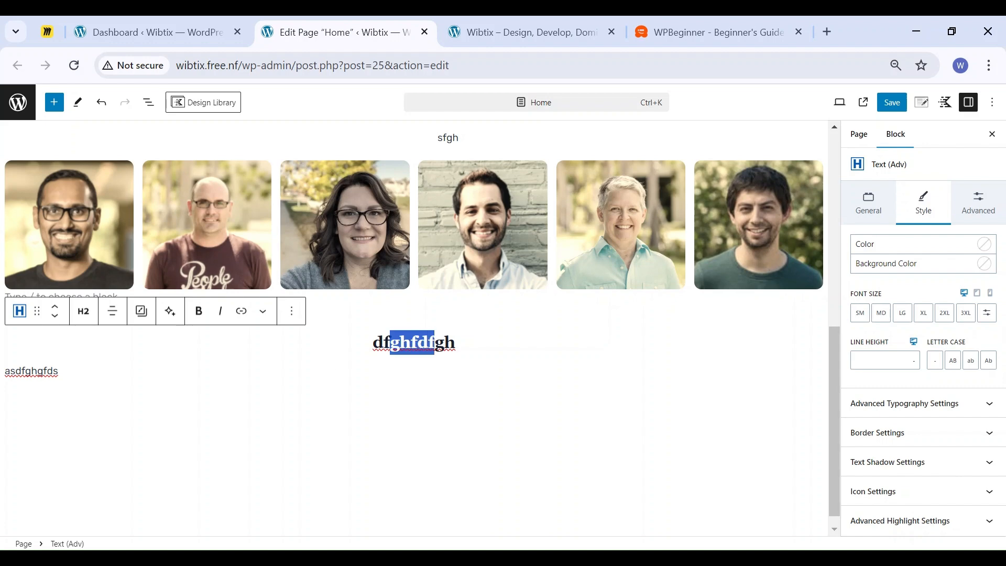
{"action": "left_click", "coordinate": [241, 311]}
{"action": "left_click", "coordinate": [418, 342]}
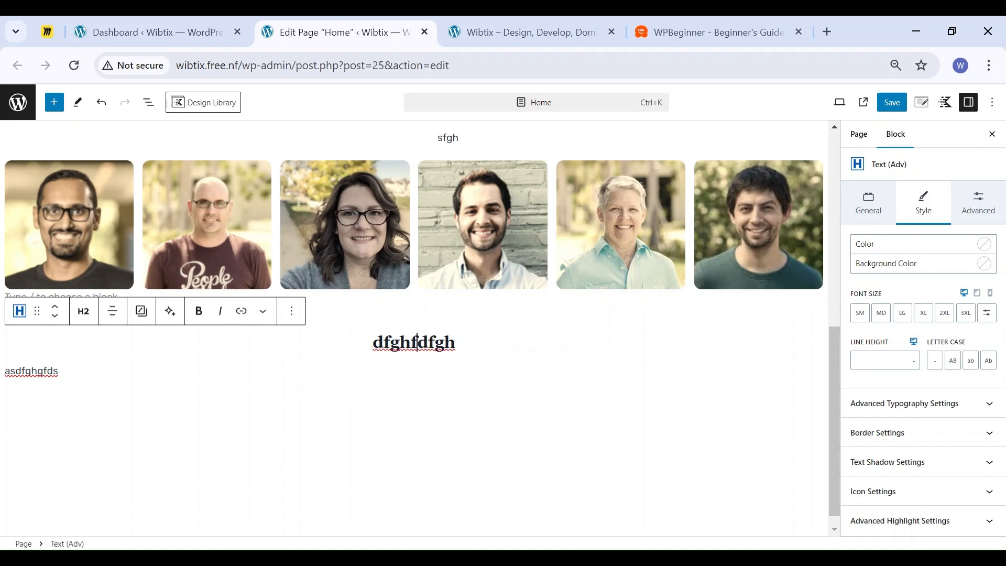
Step: Copy the last heading word and paste it four times to lengthen the heading
{"action": "double_click", "coordinate": [455, 343]}
{"action": "key", "text": "ctrl+c"}
{"action": "key", "text": "ctrl+v"}
{"action": "key", "text": "ctrl+v"}
{"action": "key", "text": "ctrl+v"}
{"action": "key", "text": "ctrl+v"}
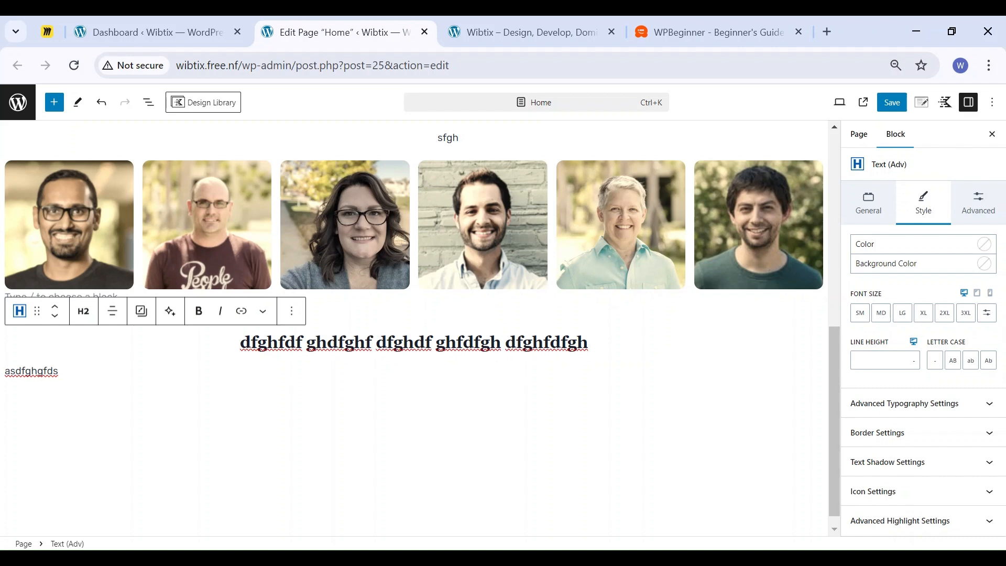
Step: Select three letters in the third heading word and apply Adv Highlight to them
{"action": "left_click", "coordinate": [263, 313]}
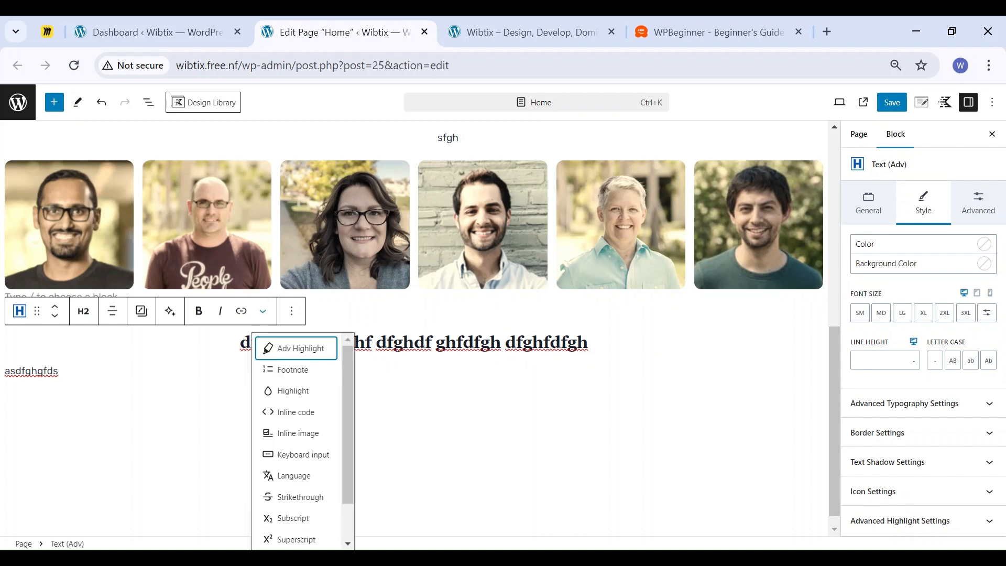
{"action": "left_click", "coordinate": [463, 343]}
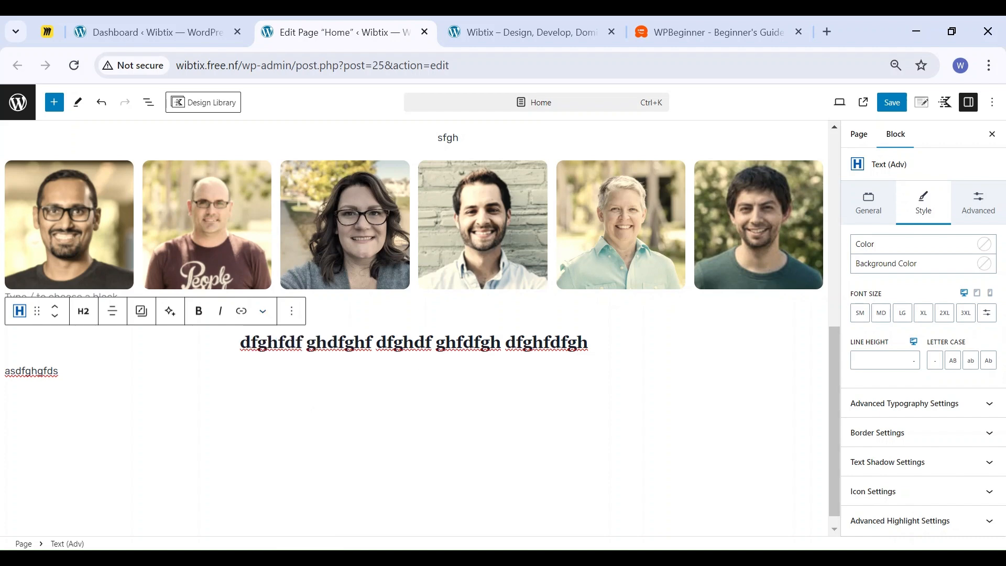
{"action": "key", "text": "shift+Right"}
{"action": "key", "text": "shift+Right"}
{"action": "key", "text": "shift+Right"}
{"action": "key", "text": "shift+Right"}
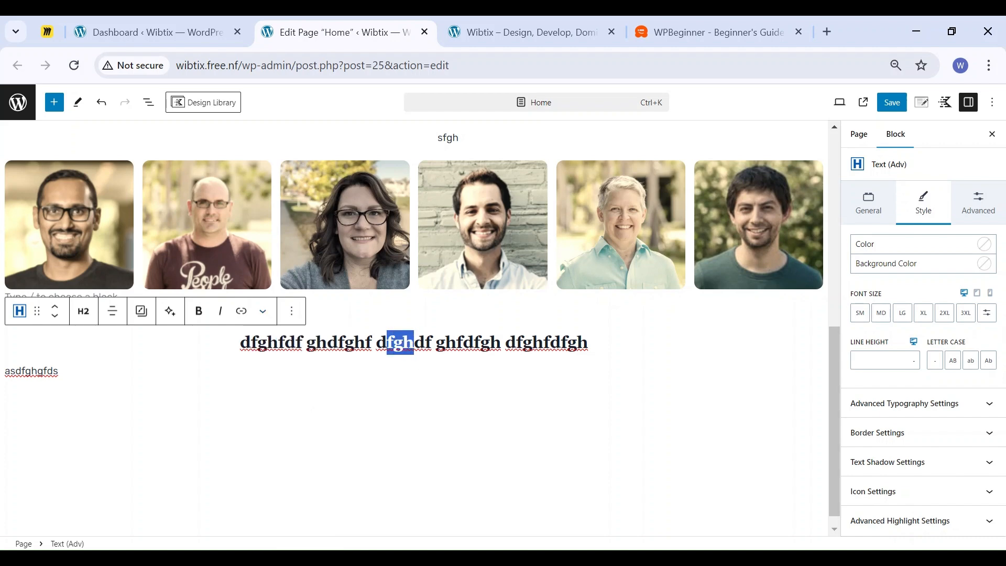
{"action": "left_click", "coordinate": [263, 311]}
{"action": "key", "text": "Escape"}
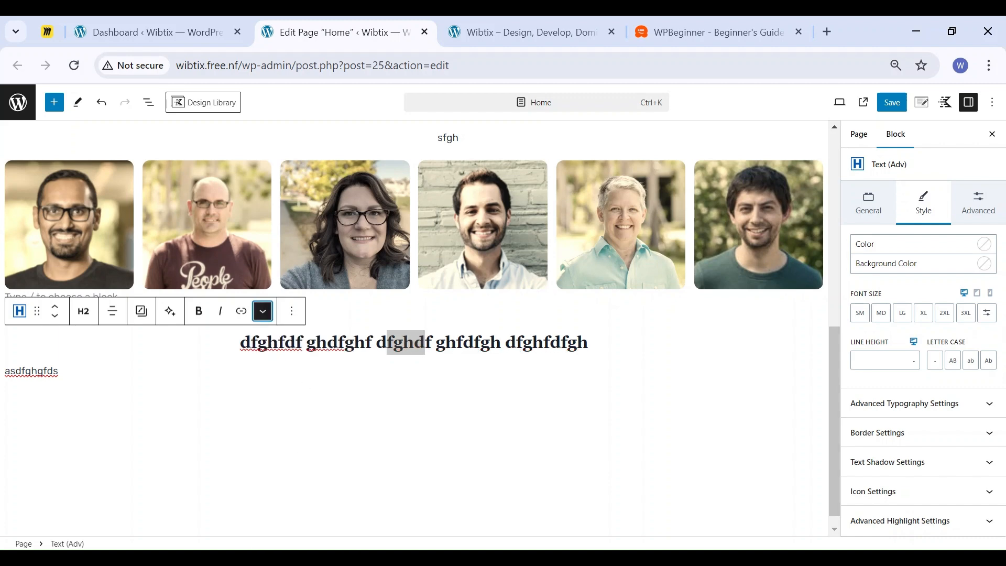
{"action": "left_click", "coordinate": [490, 344]}
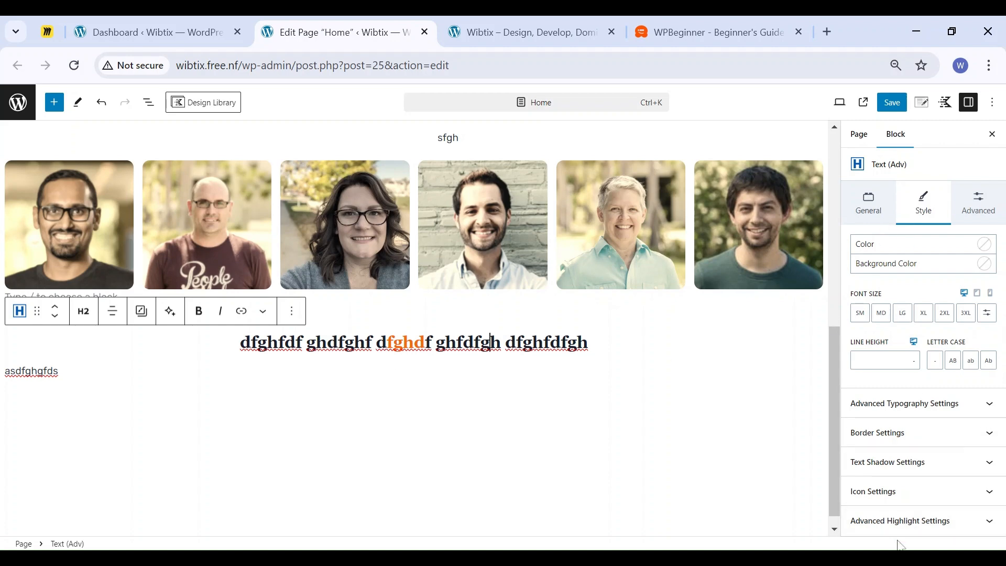
Step: Change the highlighted letters' color to bright red in Advanced Highlight Settings
{"action": "left_click", "coordinate": [930, 523]}
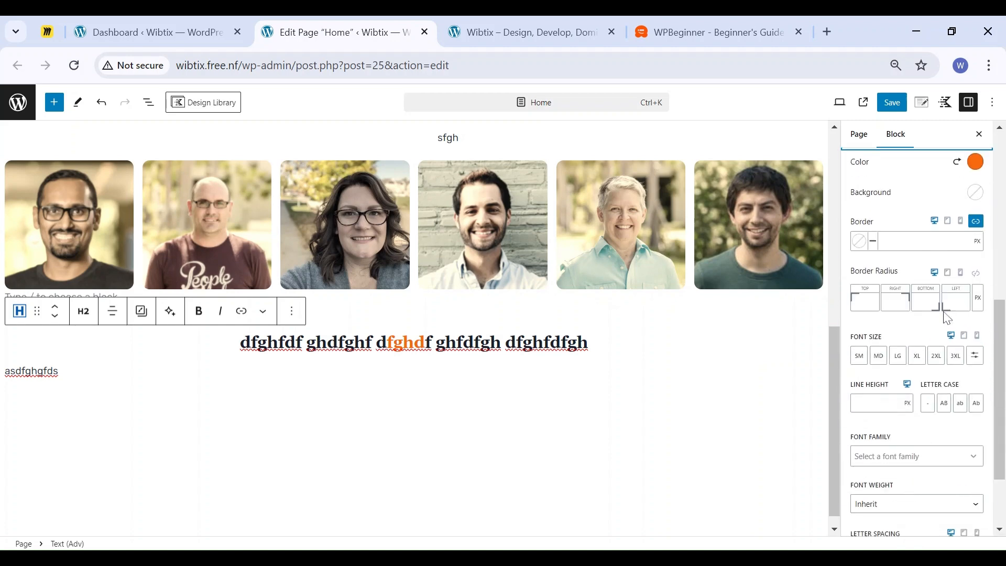
{"action": "left_click", "coordinate": [975, 162]}
{"action": "left_click", "coordinate": [861, 275]}
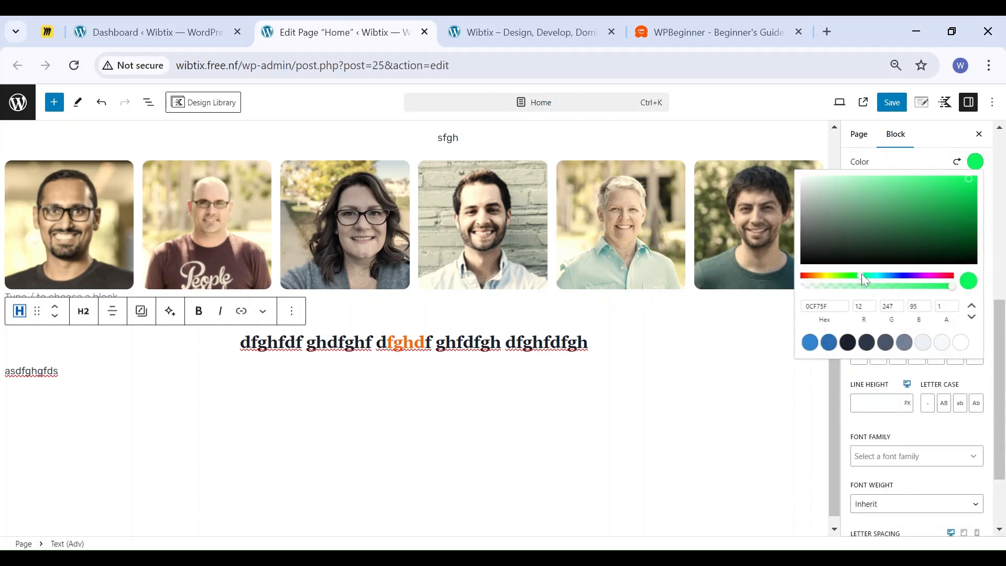
{"action": "left_click", "coordinate": [963, 196]}
{"action": "mouse_move", "coordinate": [963, 196]}
{"action": "left_mouse_down"}
{"action": "mouse_move", "coordinate": [934, 219]}
{"action": "mouse_move", "coordinate": [946, 214]}
{"action": "left_mouse_up"}
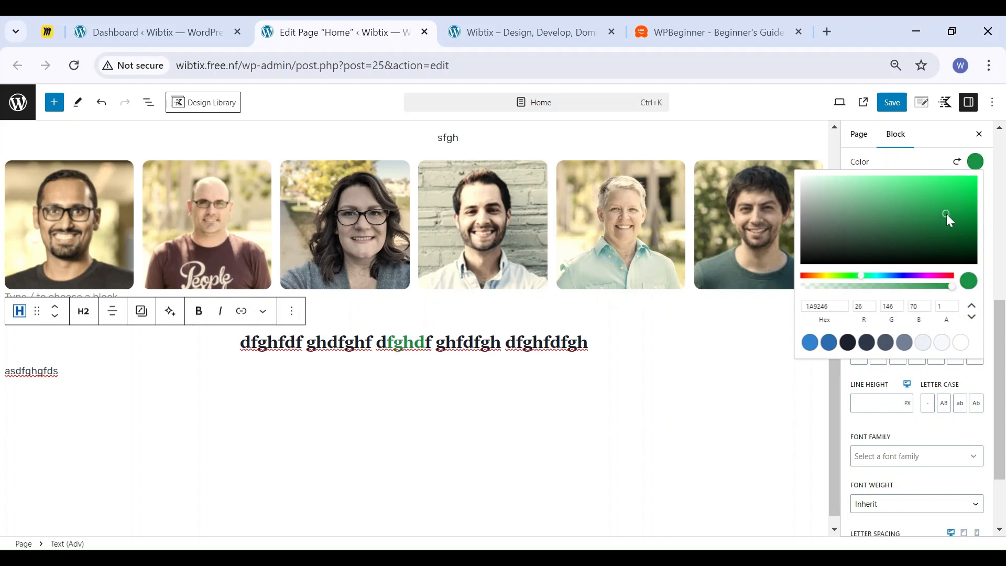
{"action": "left_click", "coordinate": [829, 343]}
{"action": "left_click", "coordinate": [808, 277]}
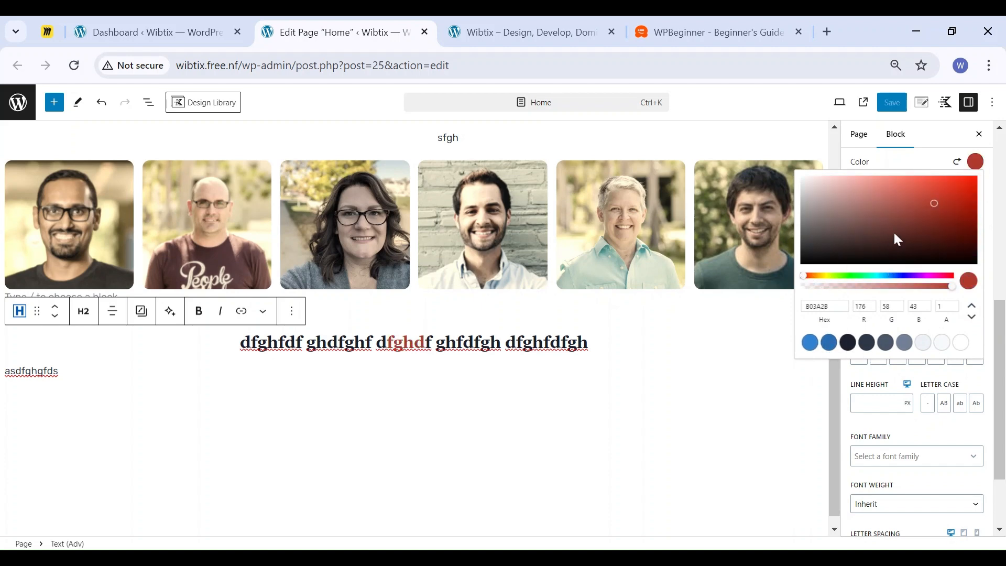
{"action": "left_click_drag", "start_coordinate": [925, 205], "coordinate": [982, 178]}
{"action": "left_click", "coordinate": [505, 343]}
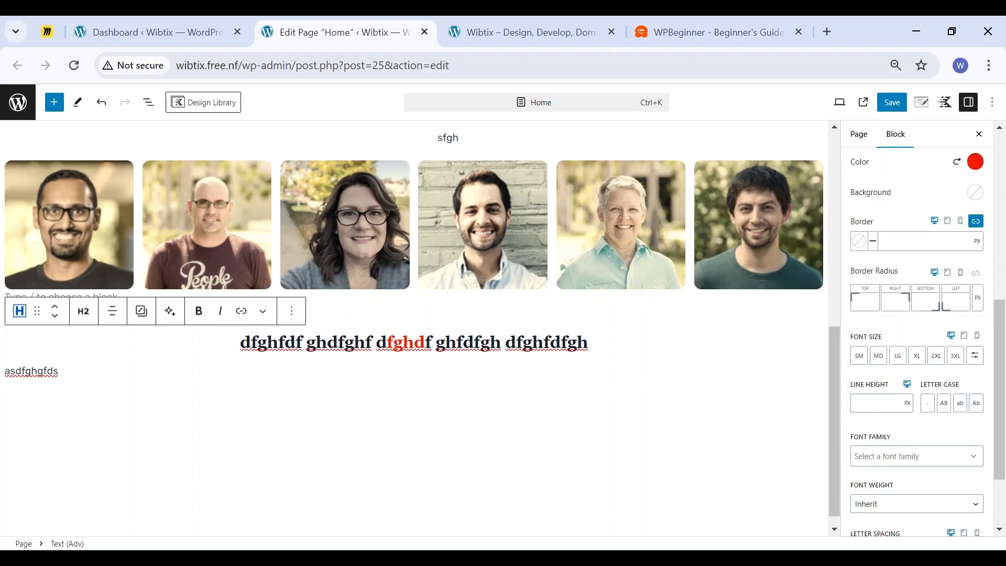
Step: Insert a footnote before the last word of the heading
{"action": "left_click", "coordinate": [263, 311]}
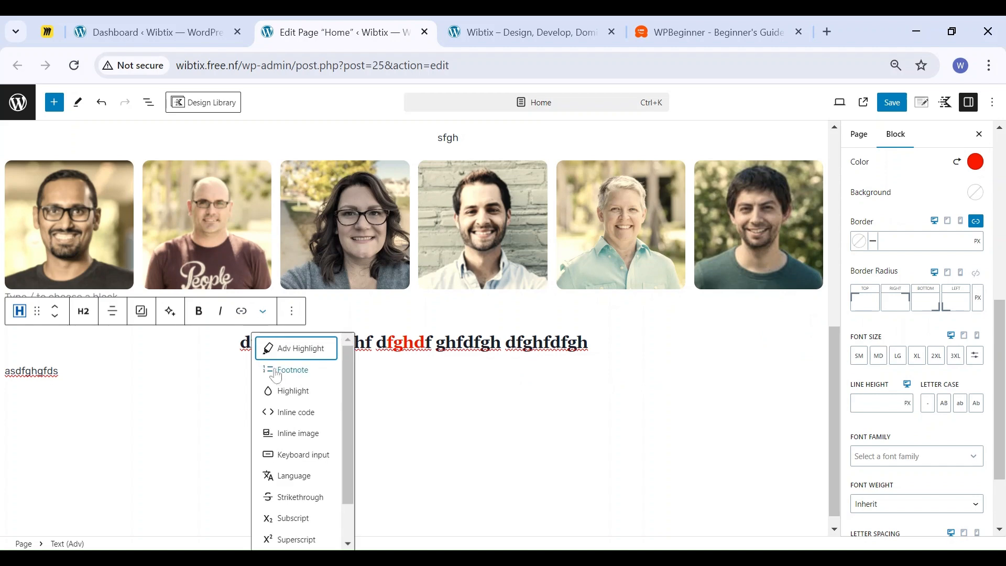
{"action": "left_click", "coordinate": [280, 376]}
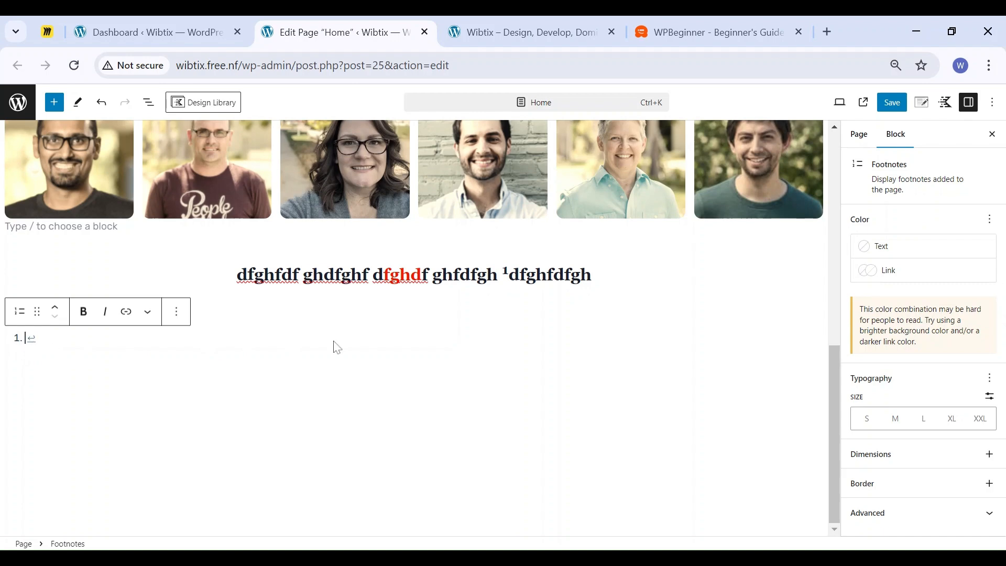
{"action": "left_click", "coordinate": [382, 299]}
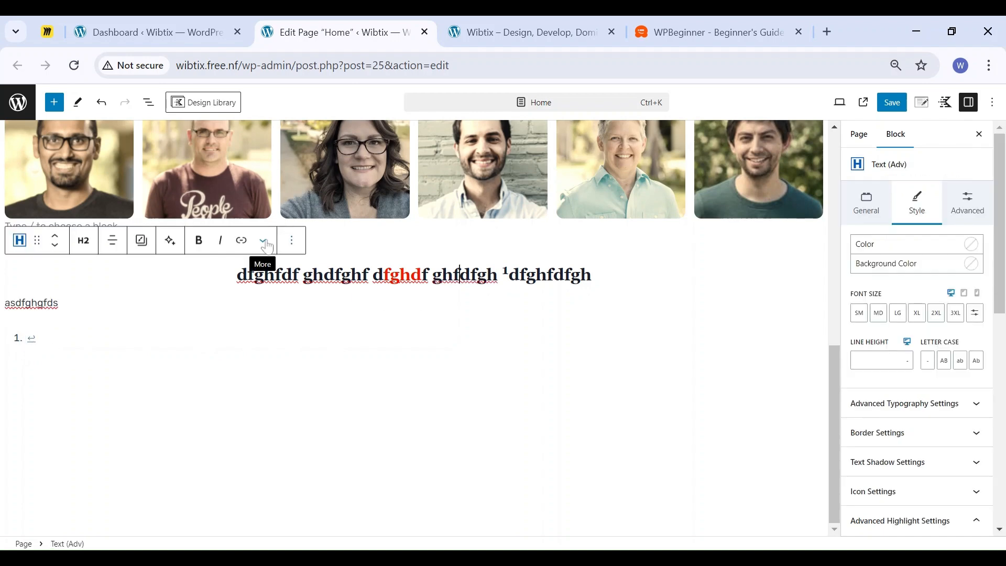
Step: Select the letters "gh" in the second heading word and give them a blue Highlight text color
{"action": "left_click", "coordinate": [265, 242]}
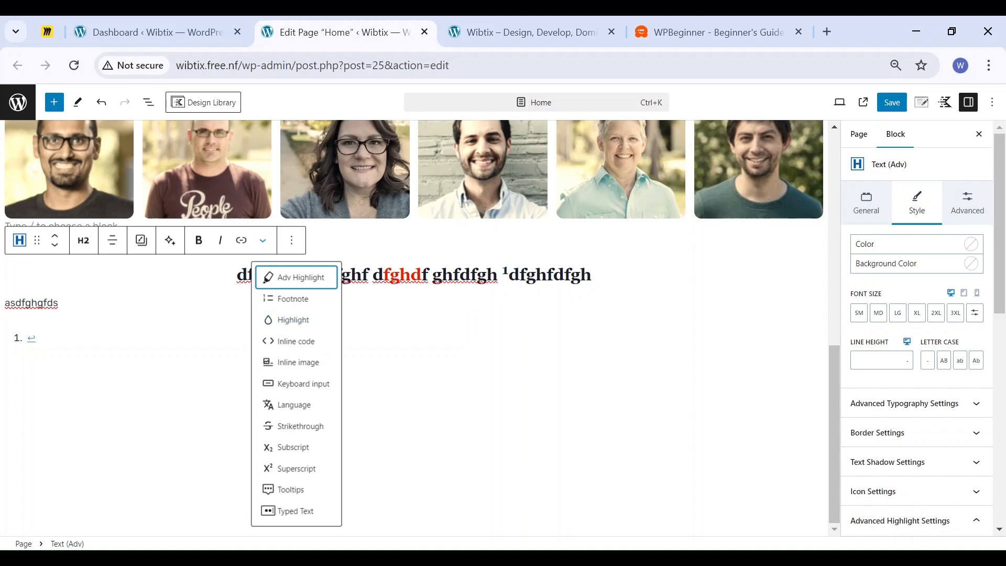
{"action": "left_click", "coordinate": [442, 274]}
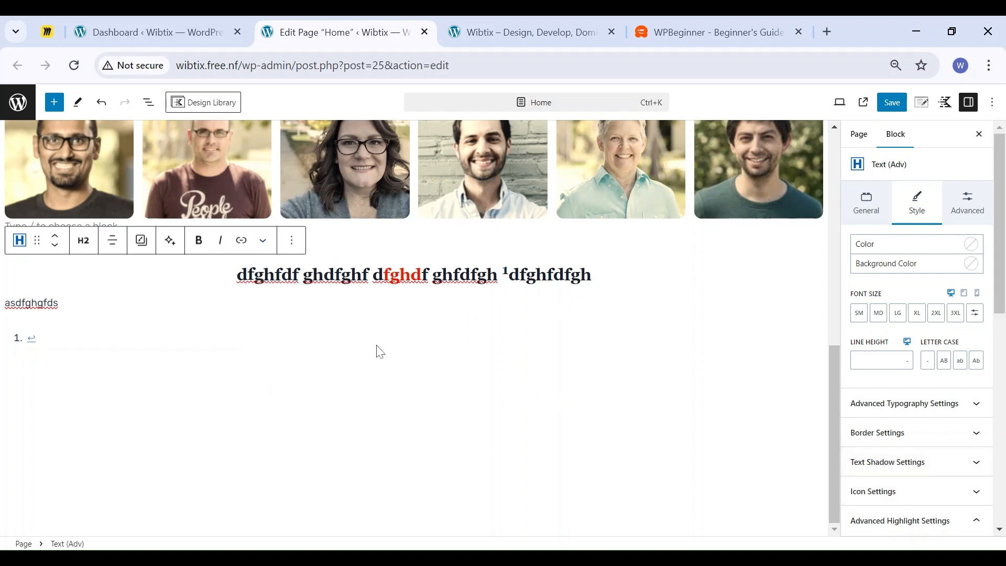
{"action": "left_click_drag", "start_coordinate": [304, 274], "coordinate": [323, 274]}
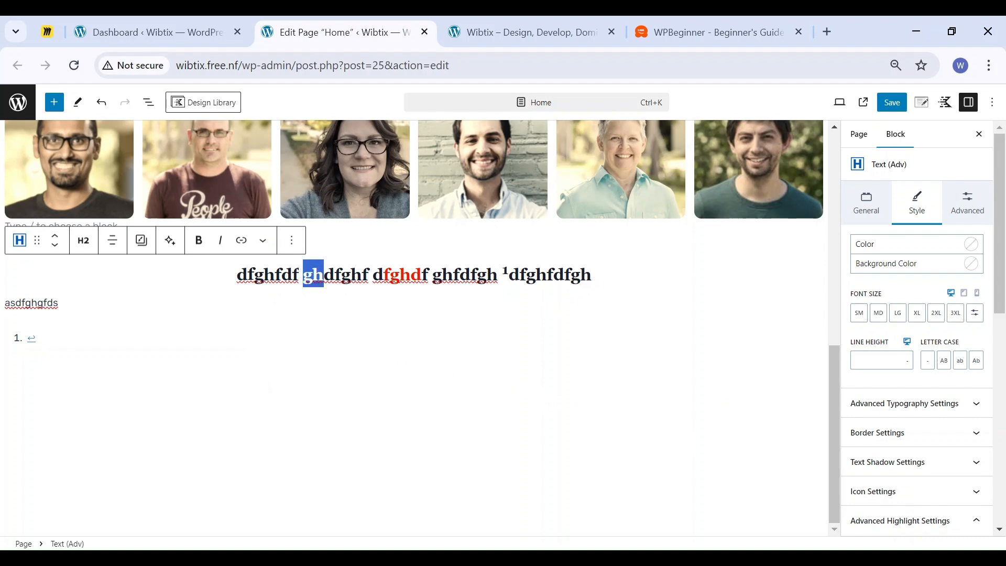
{"action": "left_click", "coordinate": [263, 240]}
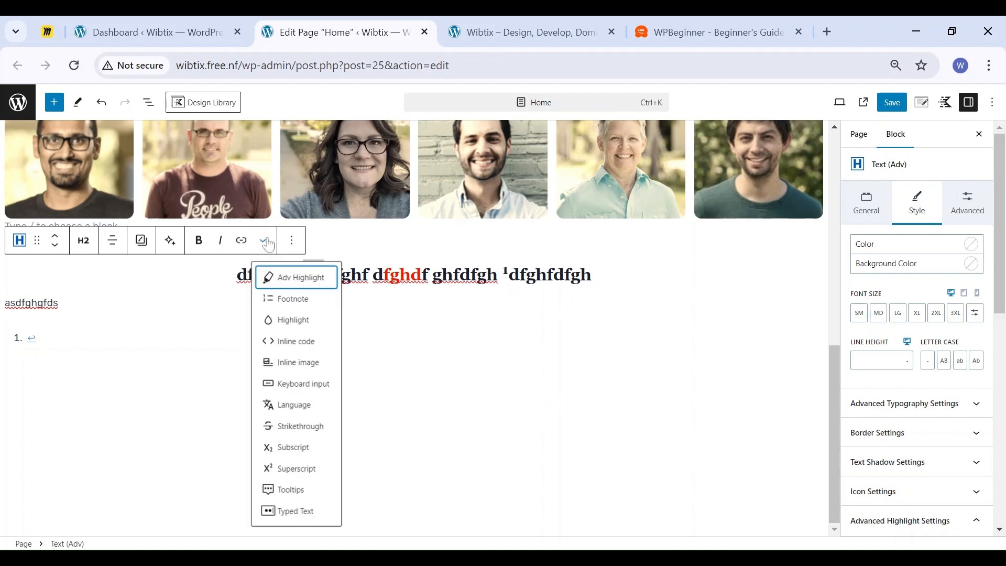
{"action": "left_click", "coordinate": [291, 321]}
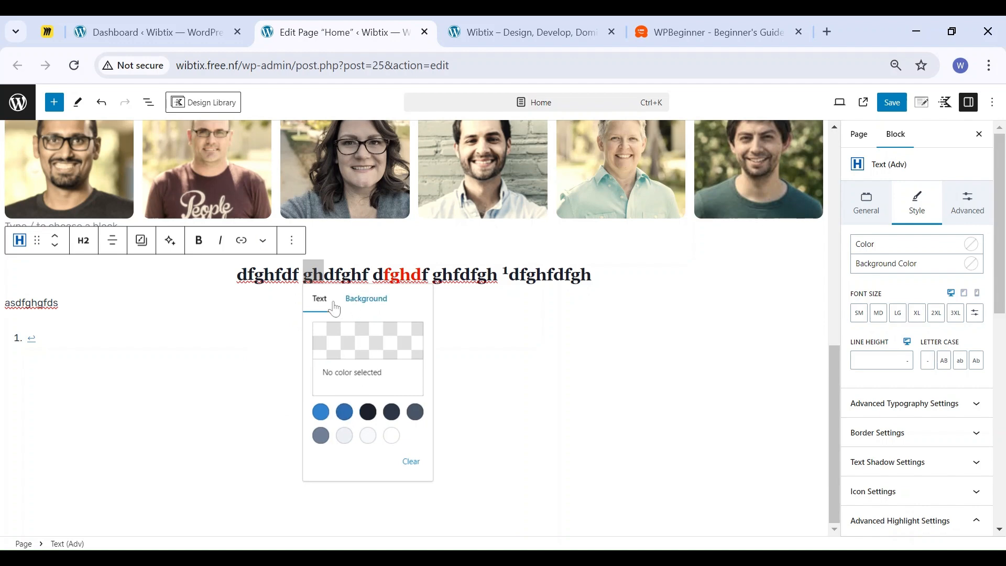
{"action": "left_click", "coordinate": [345, 412]}
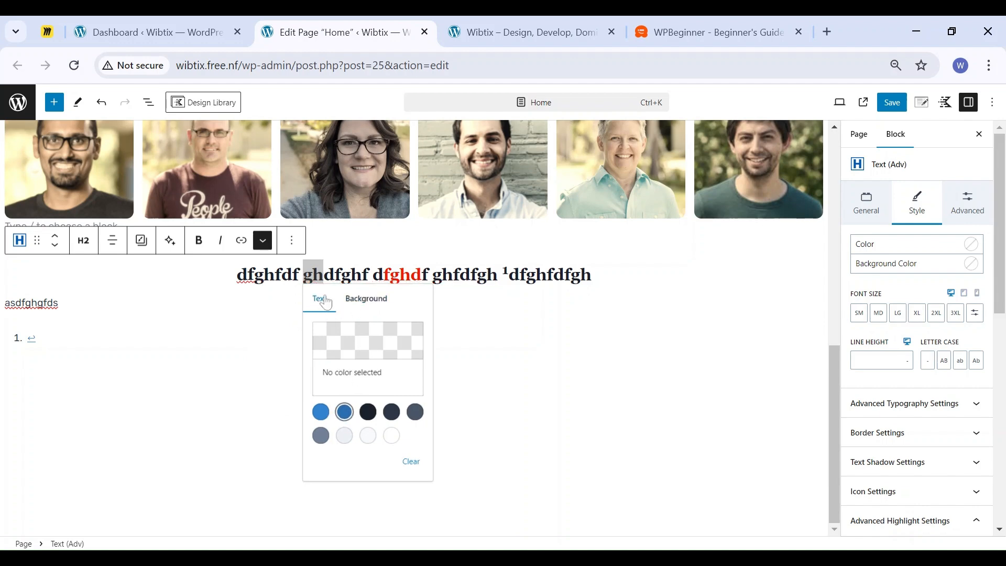
{"action": "left_click", "coordinate": [362, 274]}
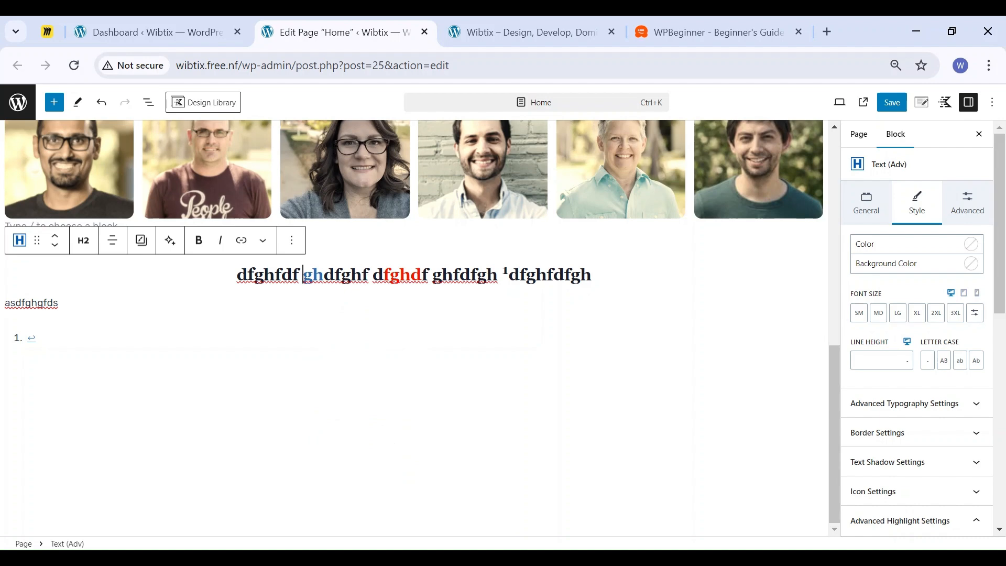
Step: Give the same "gh" letters a custom yellow Highlight background, #F7DB00
{"action": "left_click_drag", "start_coordinate": [303, 274], "coordinate": [324, 274]}
{"action": "left_click", "coordinate": [263, 240]}
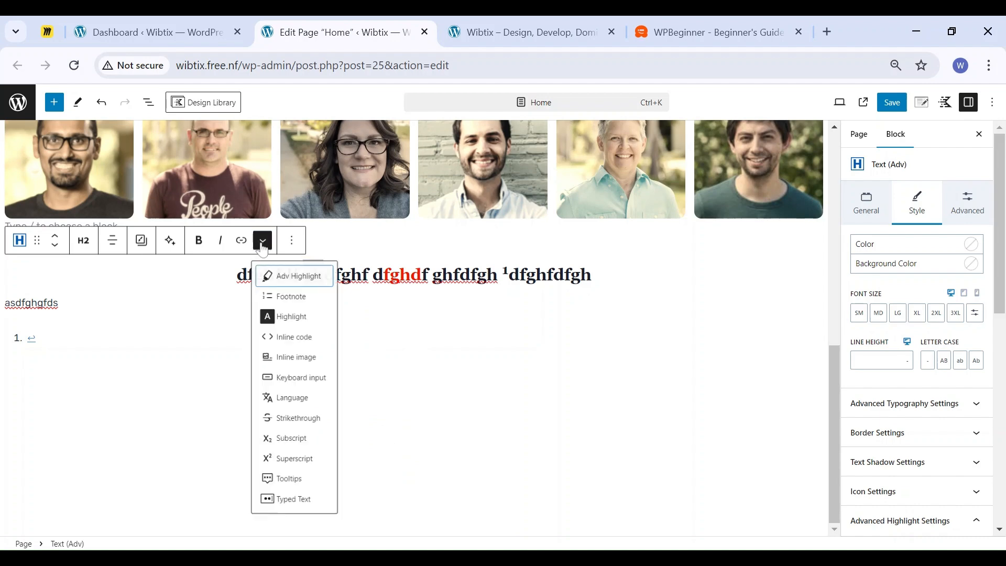
{"action": "left_click", "coordinate": [292, 320]}
{"action": "left_click", "coordinate": [365, 303]}
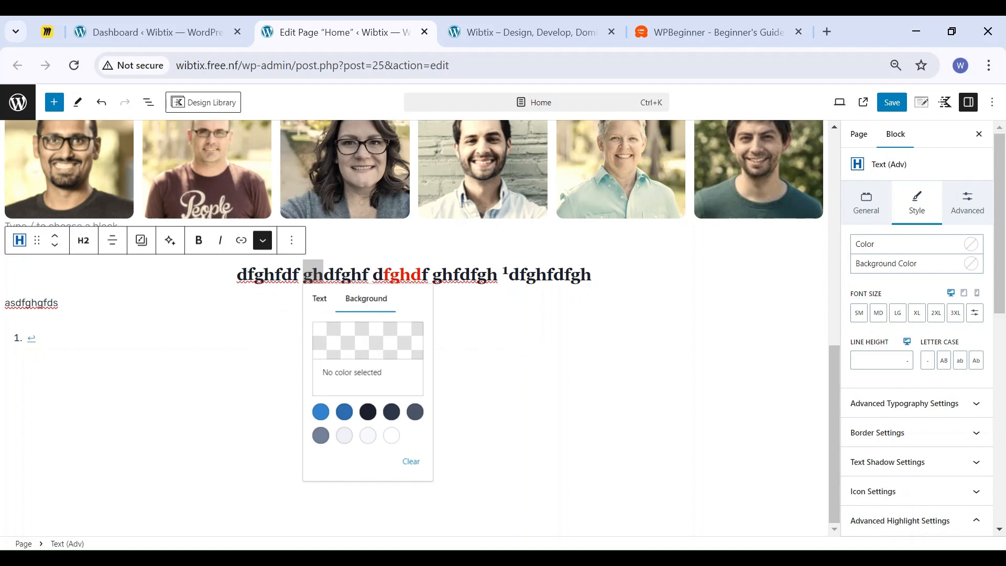
{"action": "left_click", "coordinate": [366, 343]}
{"action": "left_click", "coordinate": [336, 266]}
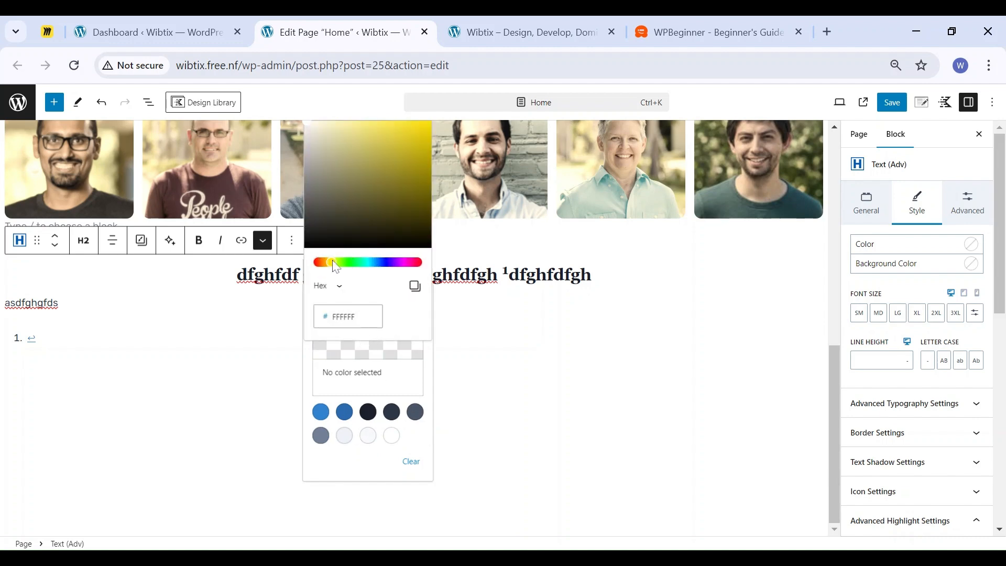
{"action": "left_click_drag", "start_coordinate": [383, 137], "coordinate": [430, 124]}
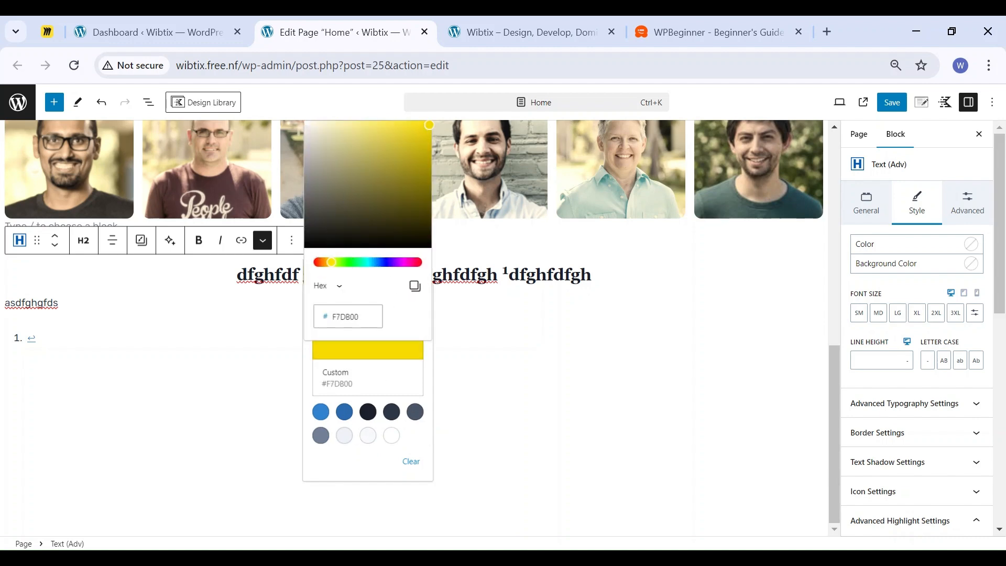
{"action": "left_click", "coordinate": [340, 317]}
{"action": "left_click", "coordinate": [459, 274]}
{"action": "left_click", "coordinate": [59, 303]}
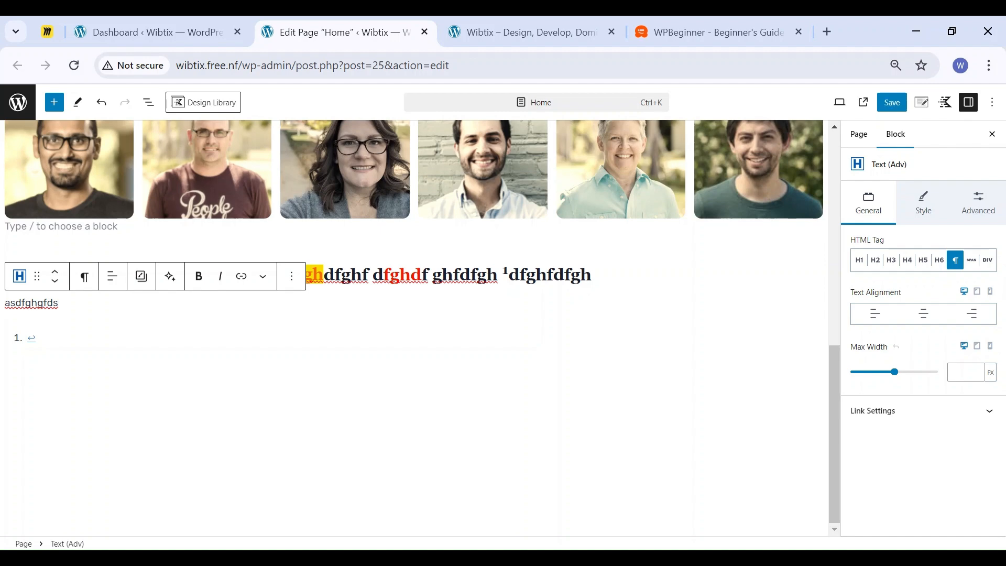
Step: Insert the image-2076-150x150-1.png team photo as an inline image inside the second heading word
{"action": "left_click", "coordinate": [341, 274]}
{"action": "left_click", "coordinate": [265, 242]}
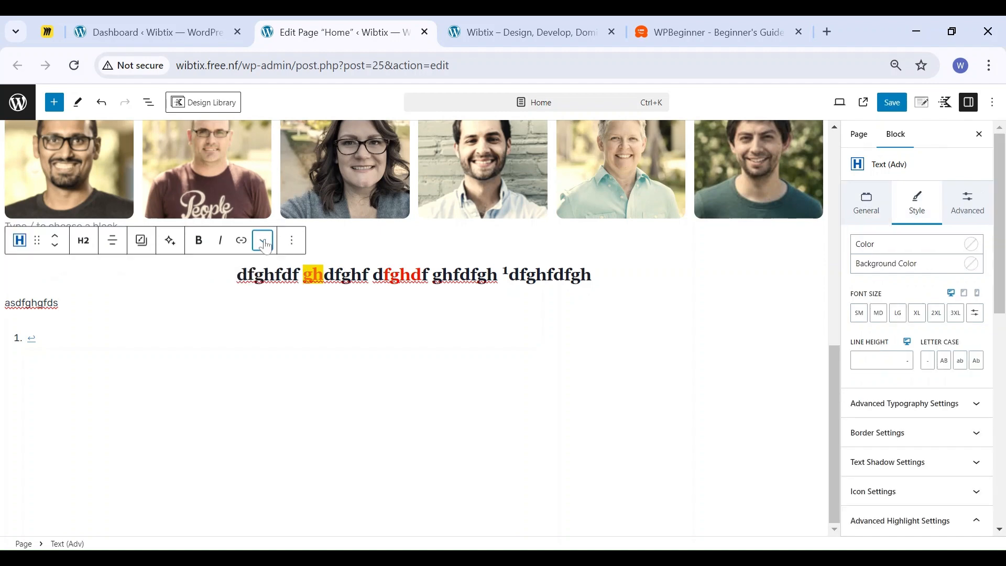
{"action": "left_click", "coordinate": [297, 351]}
{"action": "left_click", "coordinate": [263, 241]}
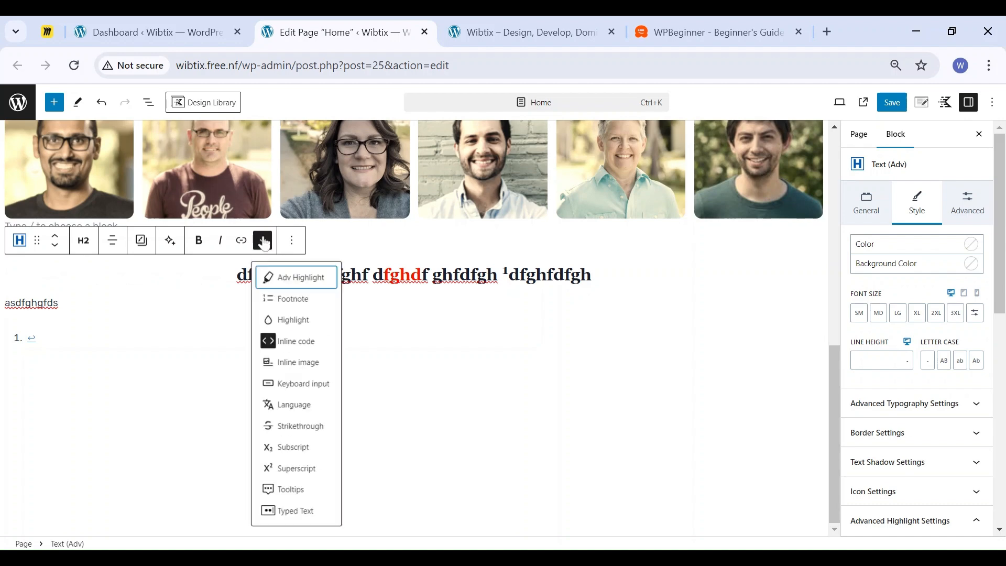
{"action": "left_click", "coordinate": [290, 369]}
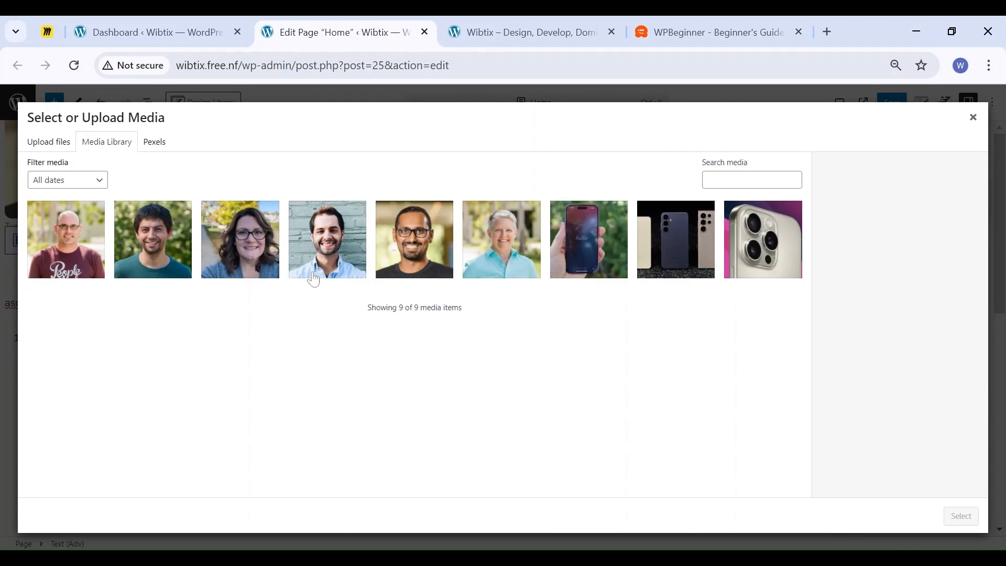
{"action": "left_click", "coordinate": [318, 258]}
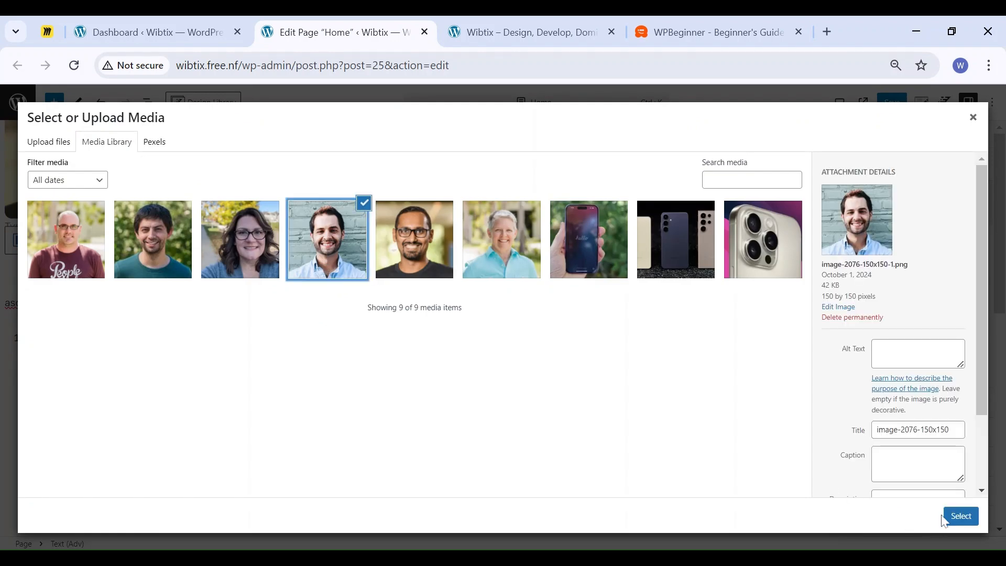
{"action": "left_click", "coordinate": [960, 518]}
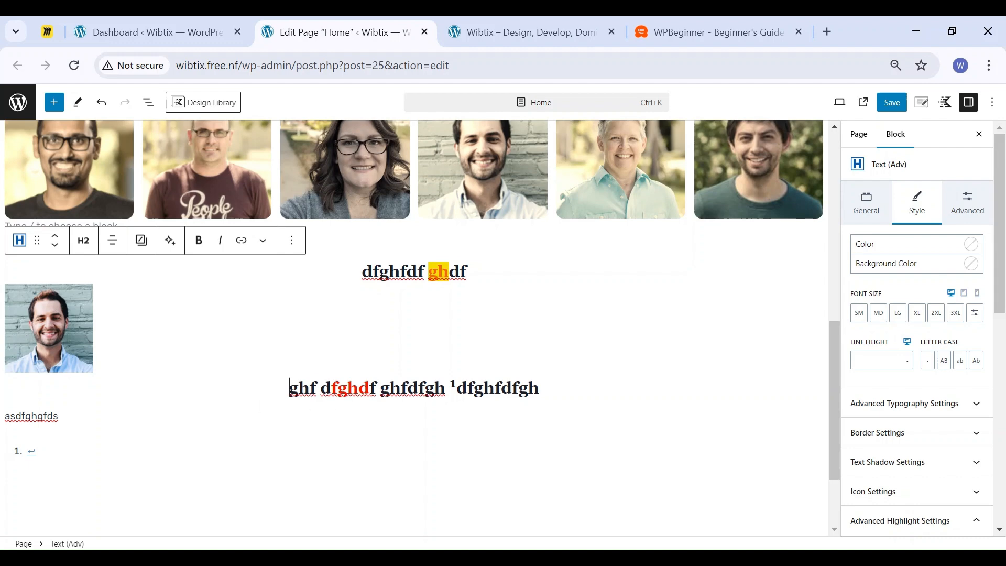
Step: Shrink the inline team photo's width, then delete the inline image from the heading
{"action": "left_click", "coordinate": [48, 329]}
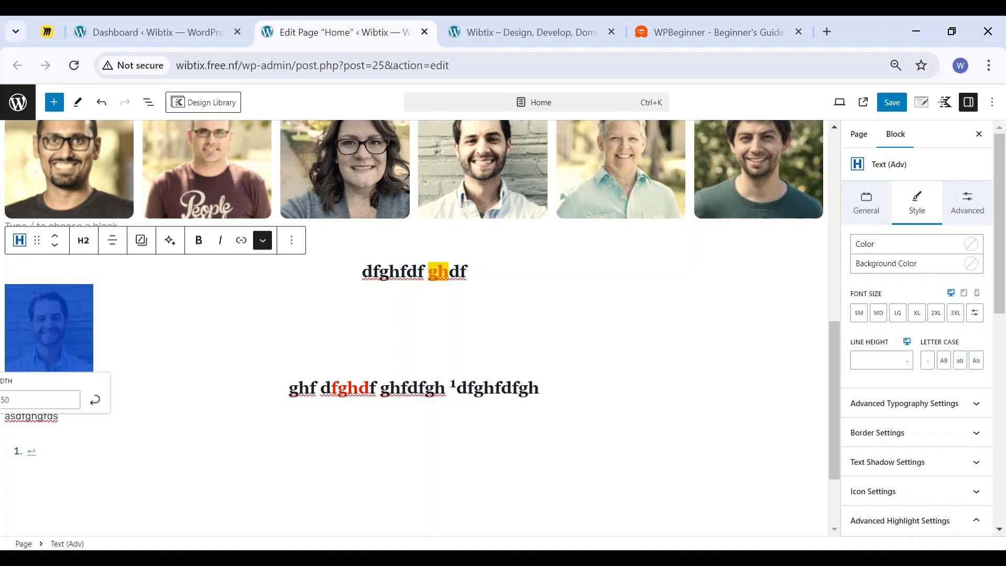
{"action": "left_click", "coordinate": [30, 400]}
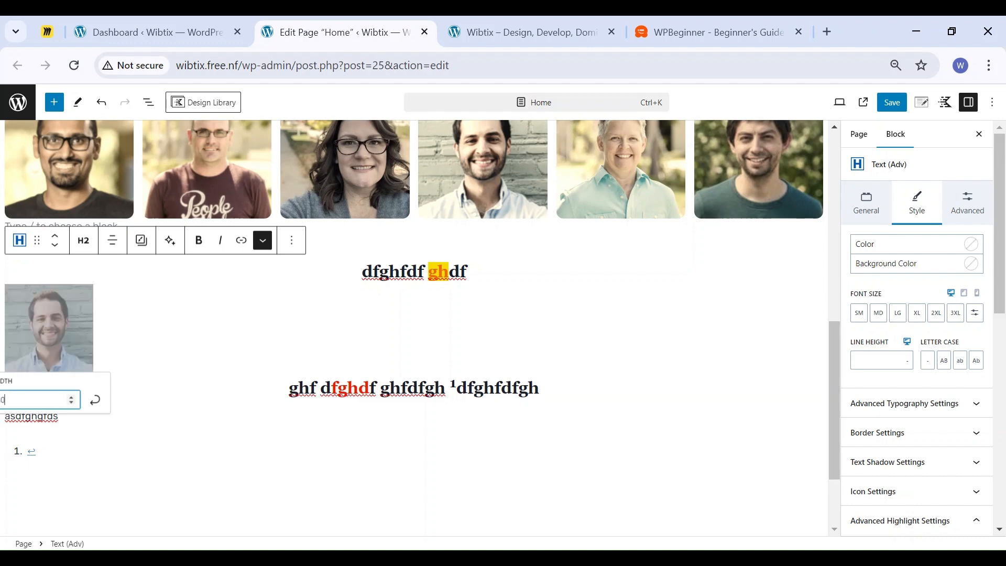
{"action": "left_click", "coordinate": [95, 400]}
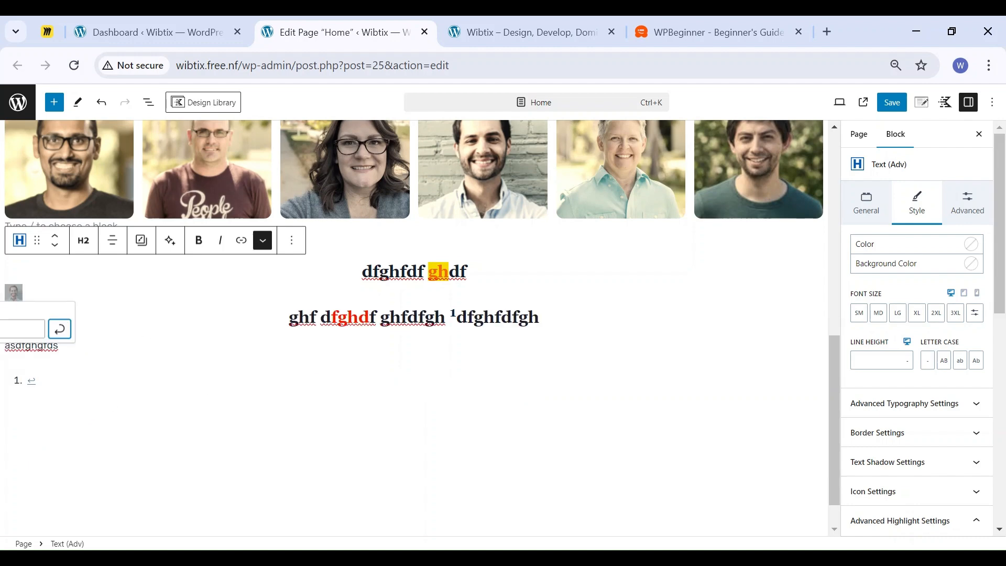
{"action": "left_click", "coordinate": [425, 272]}
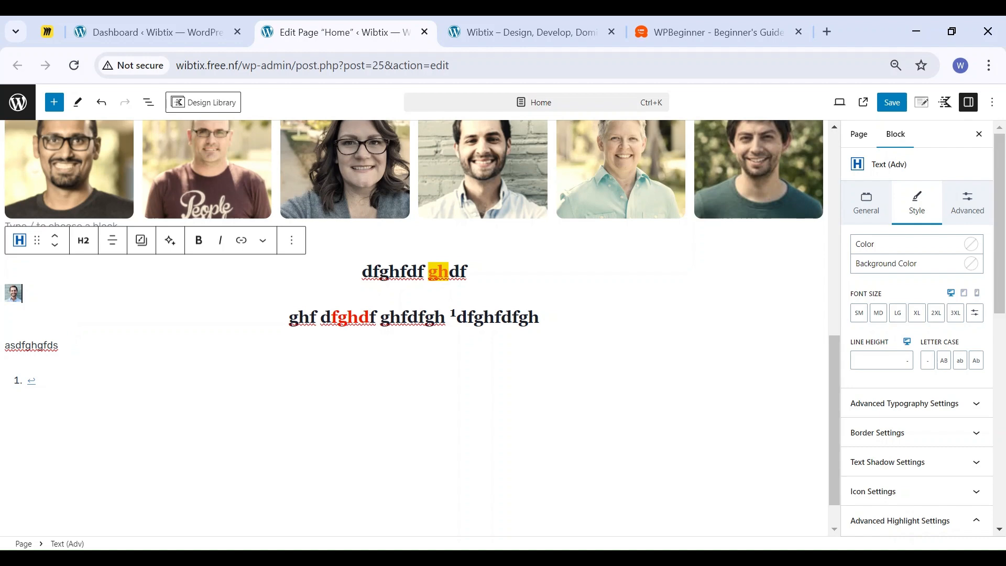
{"action": "key", "text": "BackSpace"}
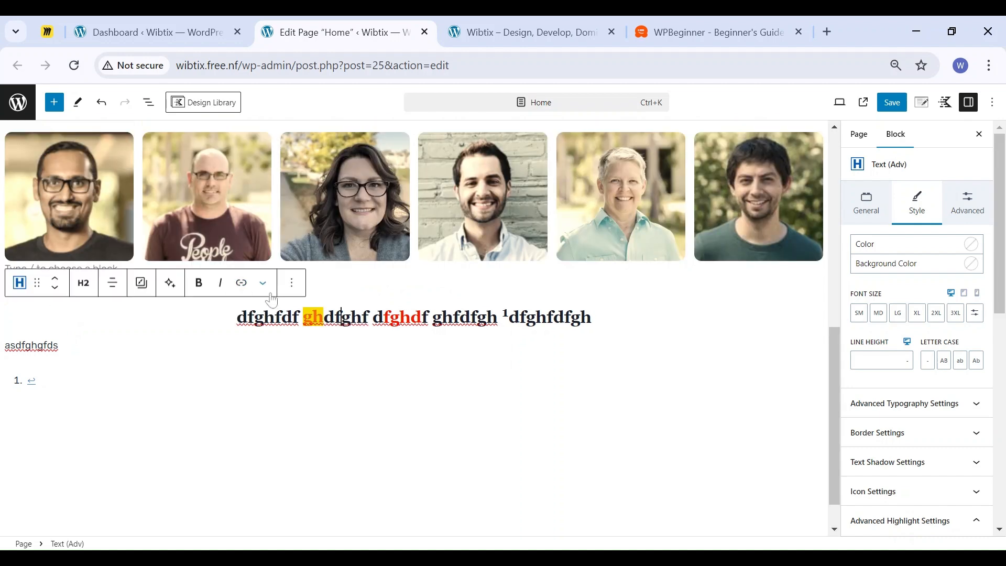
Step: Replace the red word dfghdf in the heading with good
{"action": "left_click", "coordinate": [263, 285]}
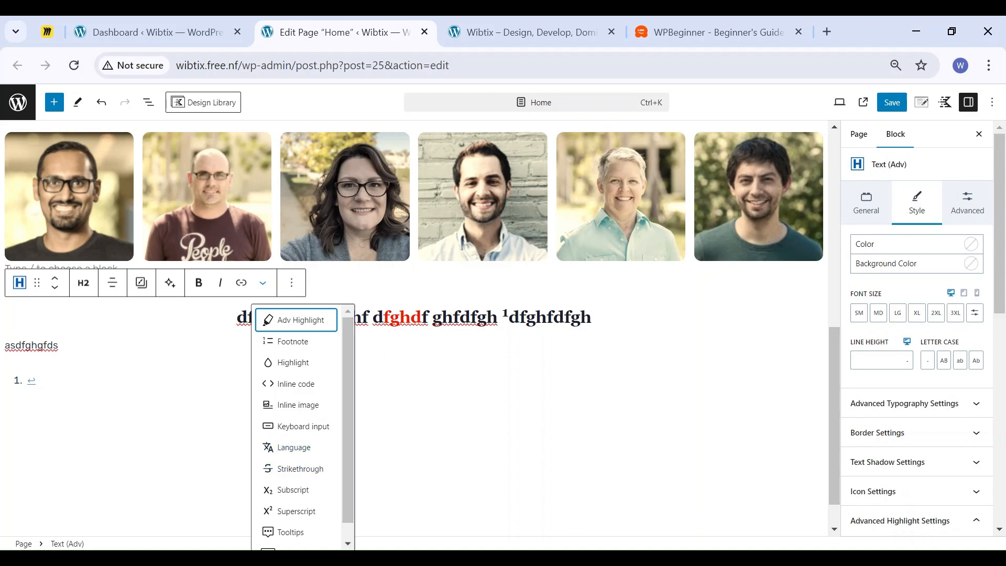
{"action": "key", "text": "Escape"}
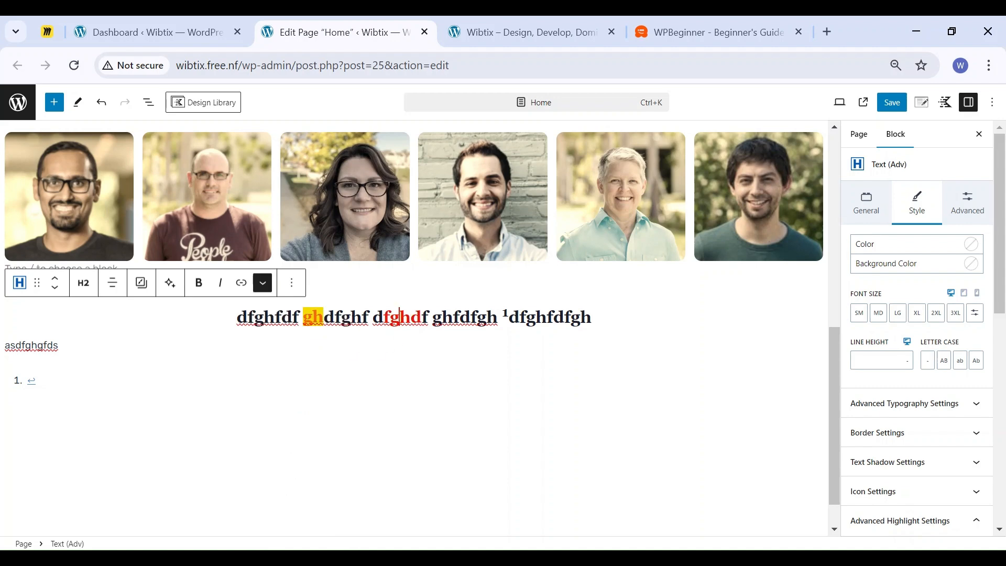
{"action": "double_click", "coordinate": [401, 317]}
{"action": "type", "text": "good"}
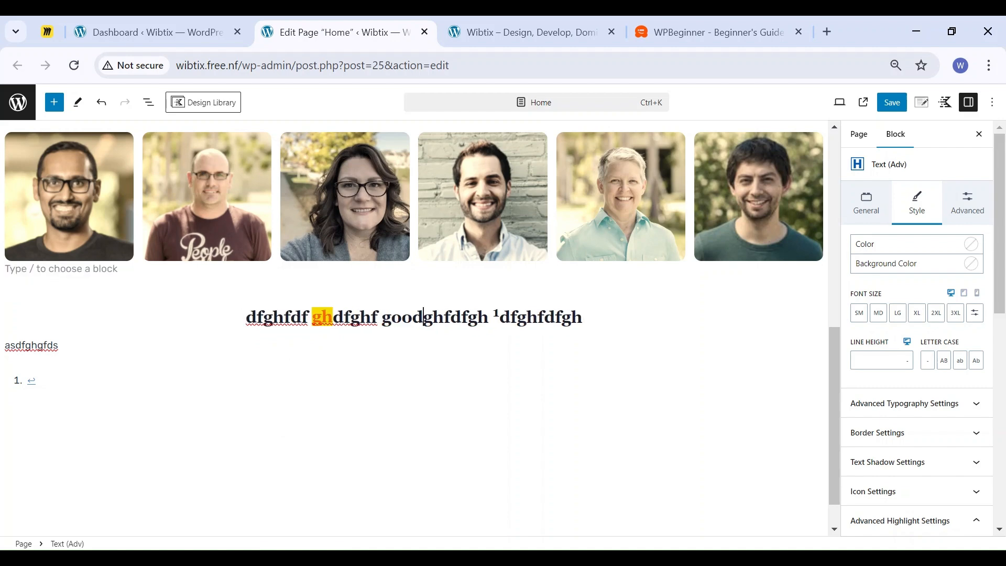
{"action": "key", "text": "ctrl+shift+Left"}
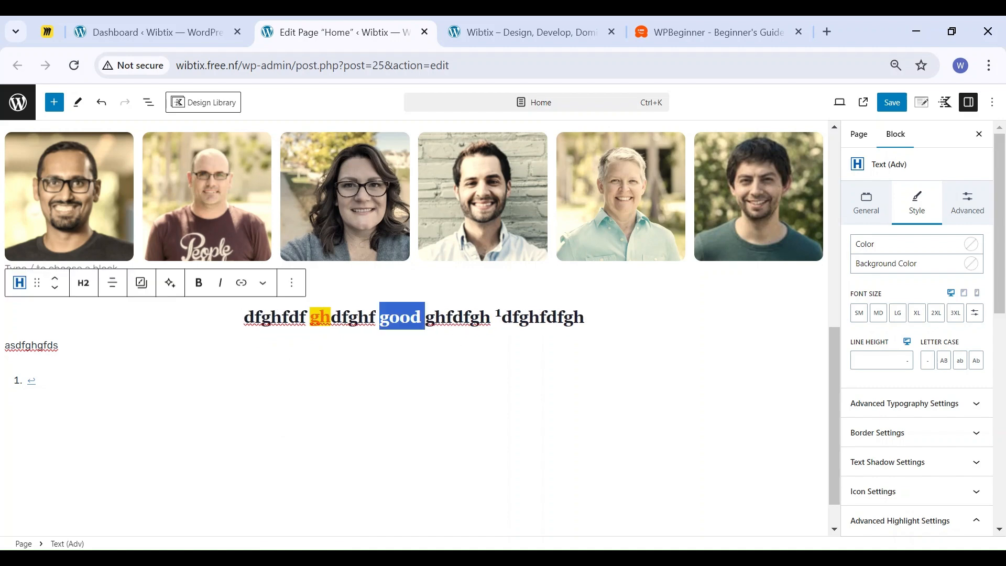
{"action": "left_click", "coordinate": [264, 283]}
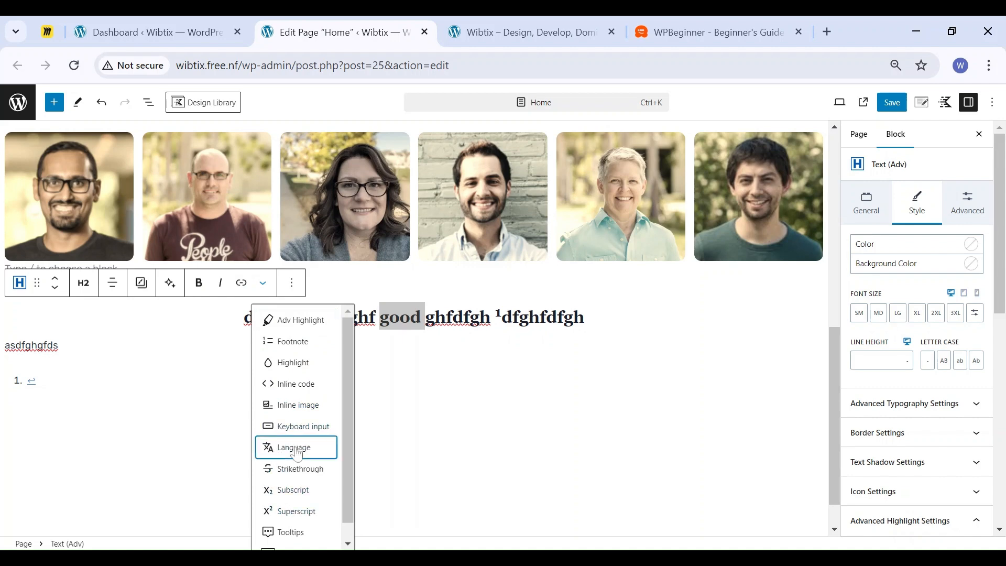
{"action": "left_click", "coordinate": [278, 446]}
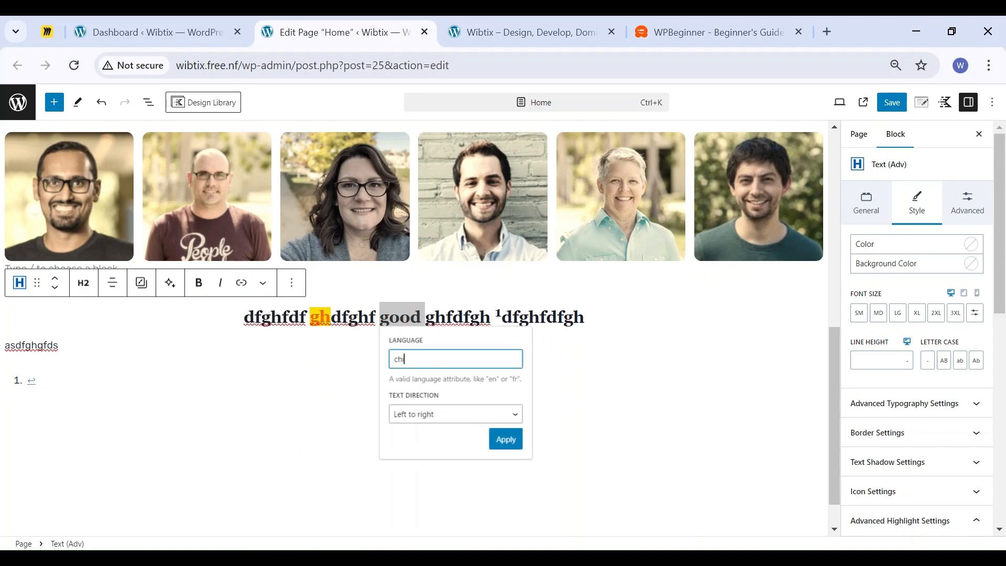
{"action": "key", "text": "ctrl+a"}
{"action": "key", "text": "BackSpace"}
{"action": "key", "text": "Escape"}
Step: Select the word good and apply Strikethrough to it
{"action": "left_click", "coordinate": [263, 284]}
{"action": "left_click", "coordinate": [401, 317]}
{"action": "left_click_drag", "start_coordinate": [378, 317], "coordinate": [422, 317]}
{"action": "left_click", "coordinate": [263, 283]}
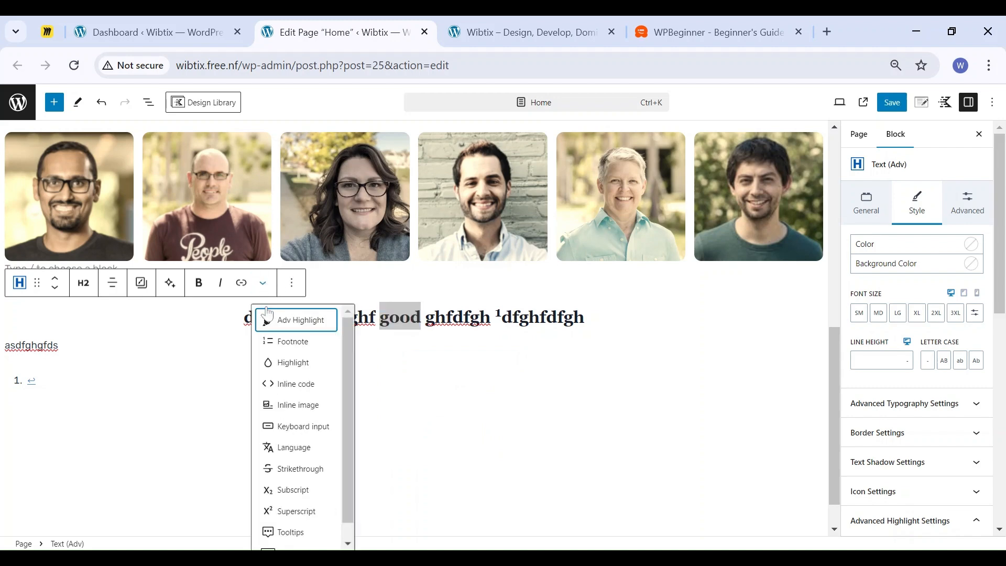
{"action": "left_click", "coordinate": [296, 469]}
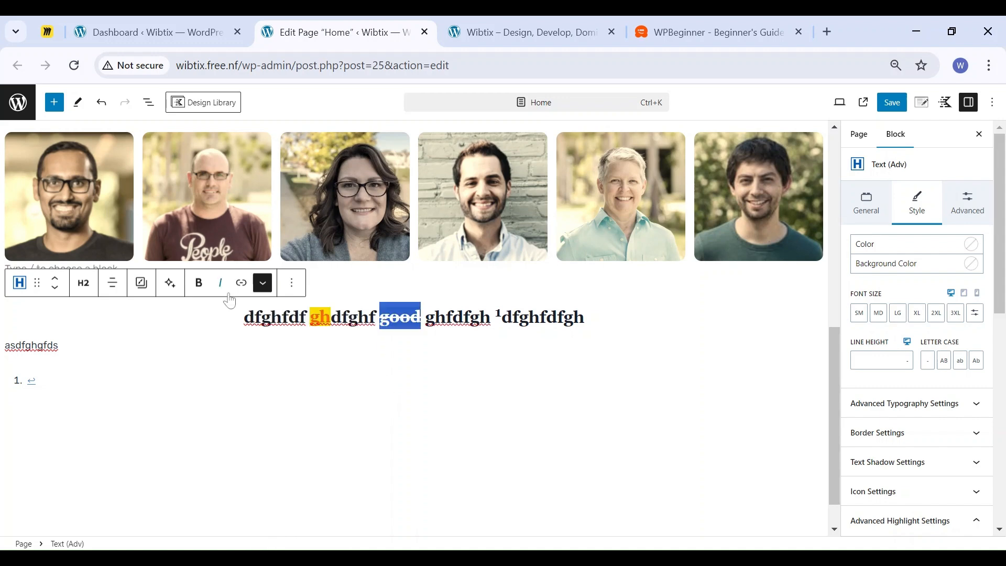
Step: Add a tooltip to the word good with the content "asdmcjmdf sdv f vd v cv"
{"action": "left_click", "coordinate": [263, 283]}
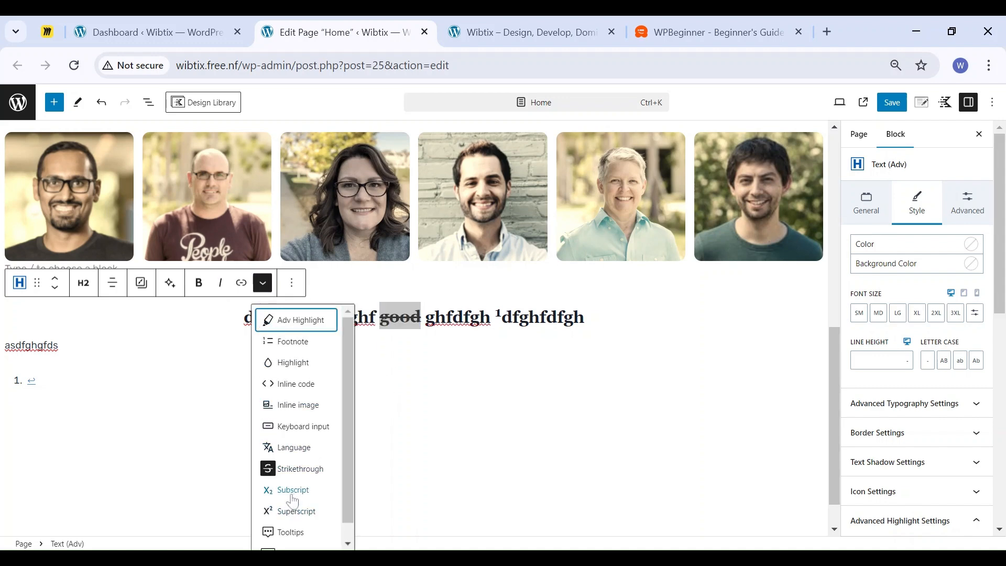
{"action": "left_click", "coordinate": [281, 533]}
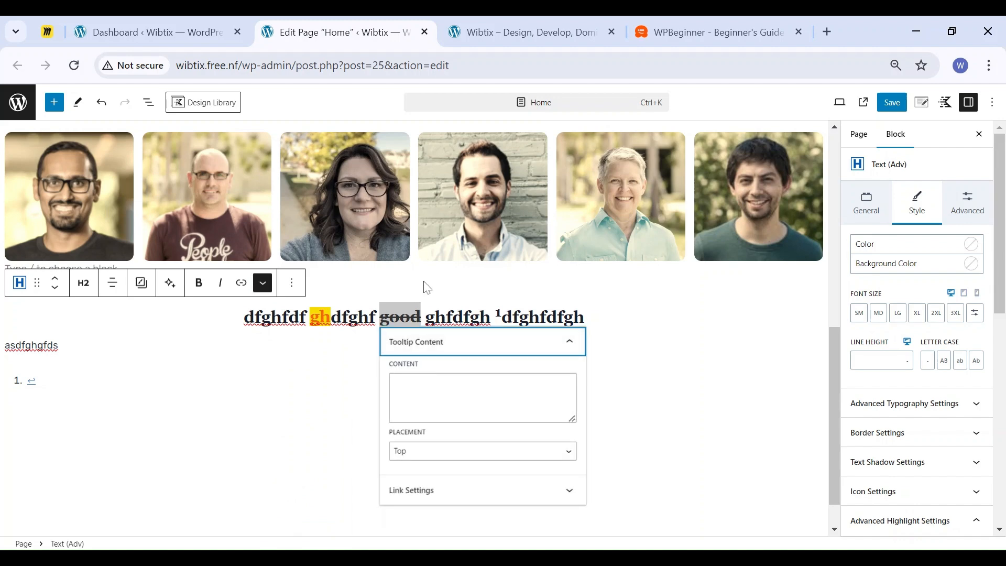
{"action": "left_click", "coordinate": [459, 394]}
{"action": "type", "text": "asdmcjmd"}
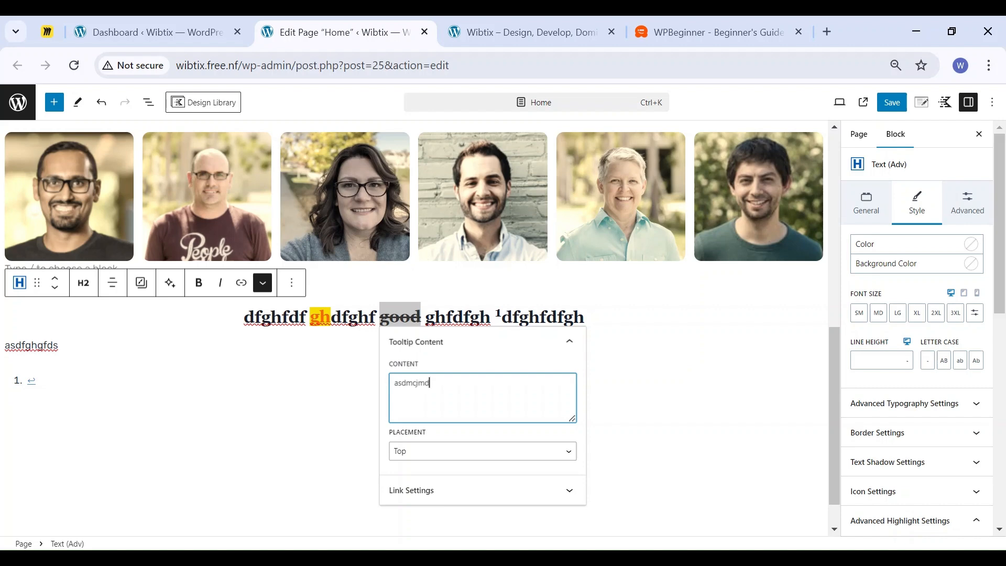
{"action": "type", "text": "f sdv f vd v cv"}
{"action": "left_click", "coordinate": [429, 459]}
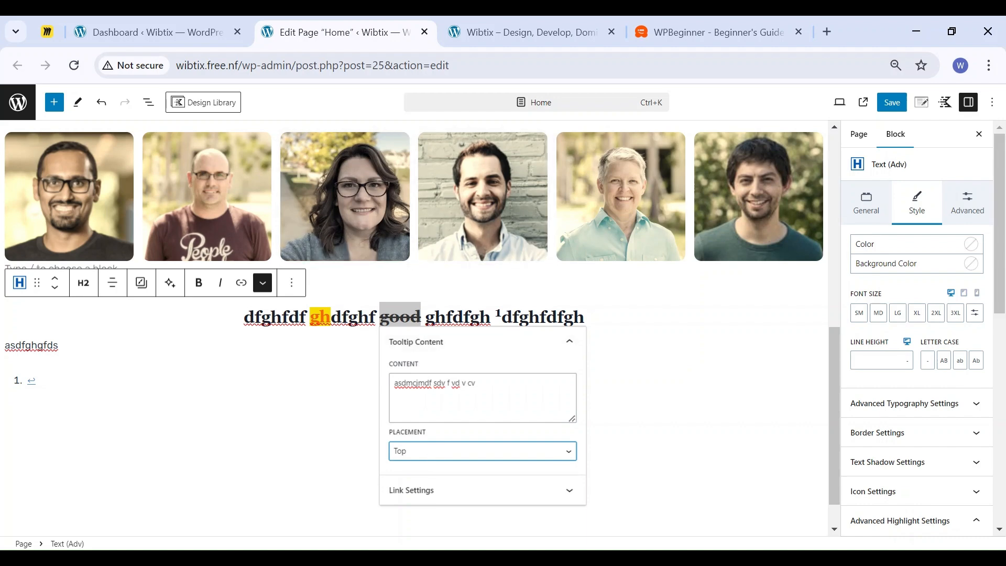
{"action": "key", "text": "shift+Tab"}
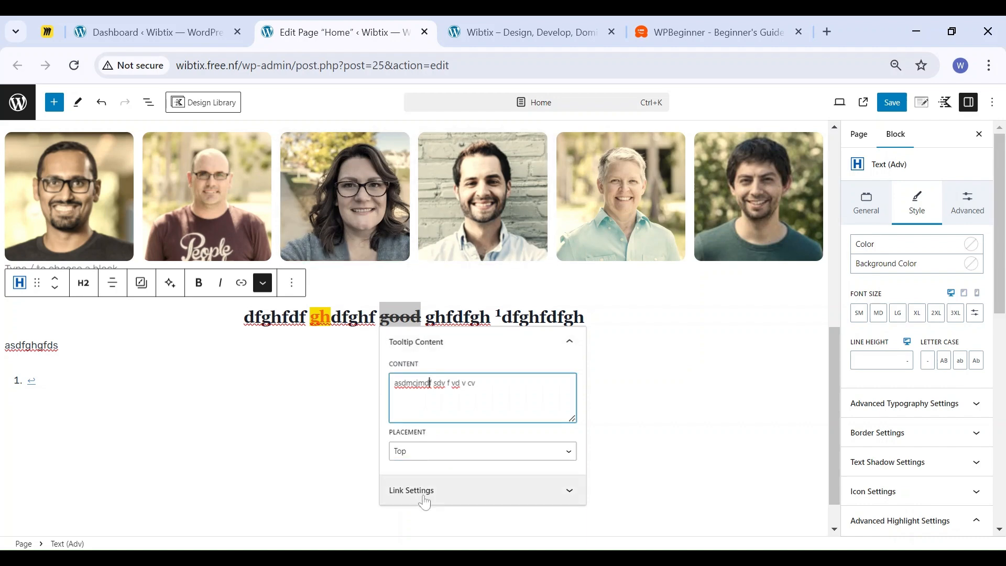
{"action": "left_click", "coordinate": [449, 492]}
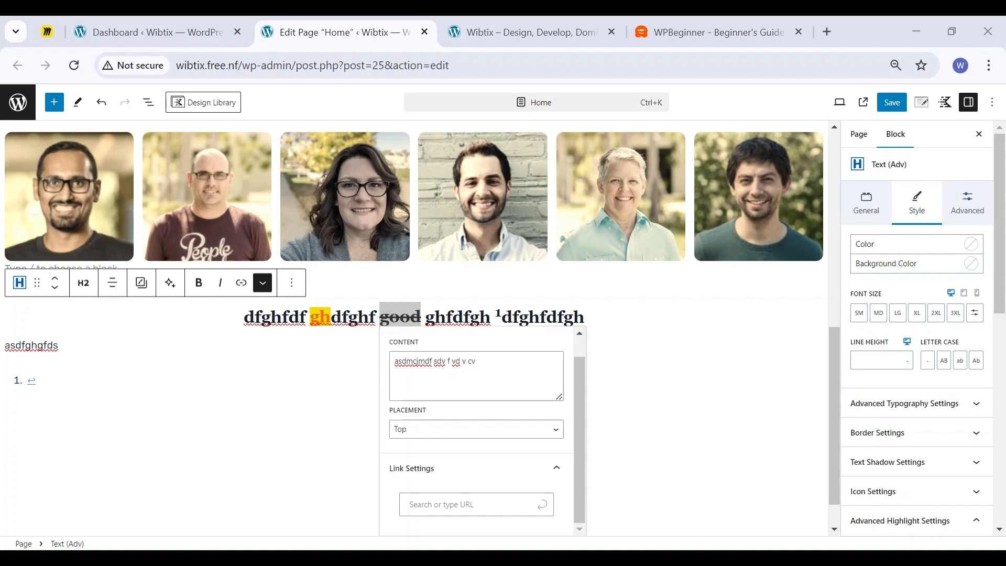
{"action": "left_click", "coordinate": [454, 317]}
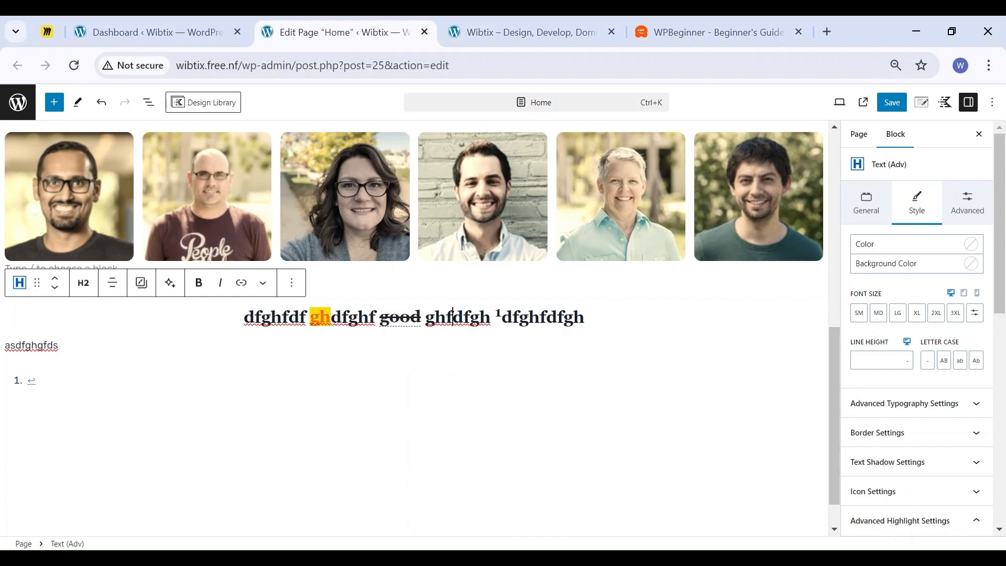
Step: Save the page and check the tooltip on the reloaded live site
{"action": "left_click", "coordinate": [892, 102]}
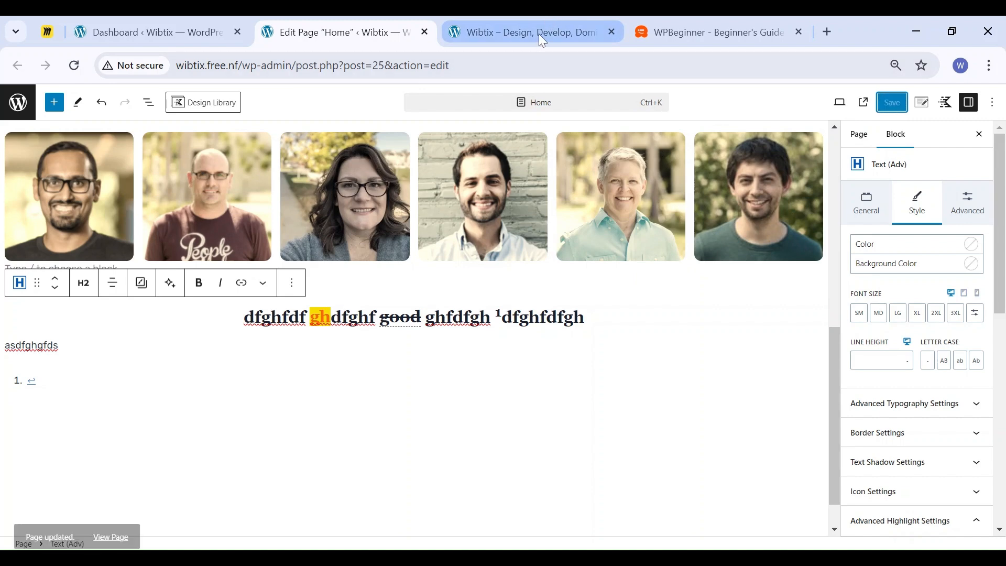
{"action": "left_click", "coordinate": [538, 34]}
{"action": "left_click", "coordinate": [66, 66]}
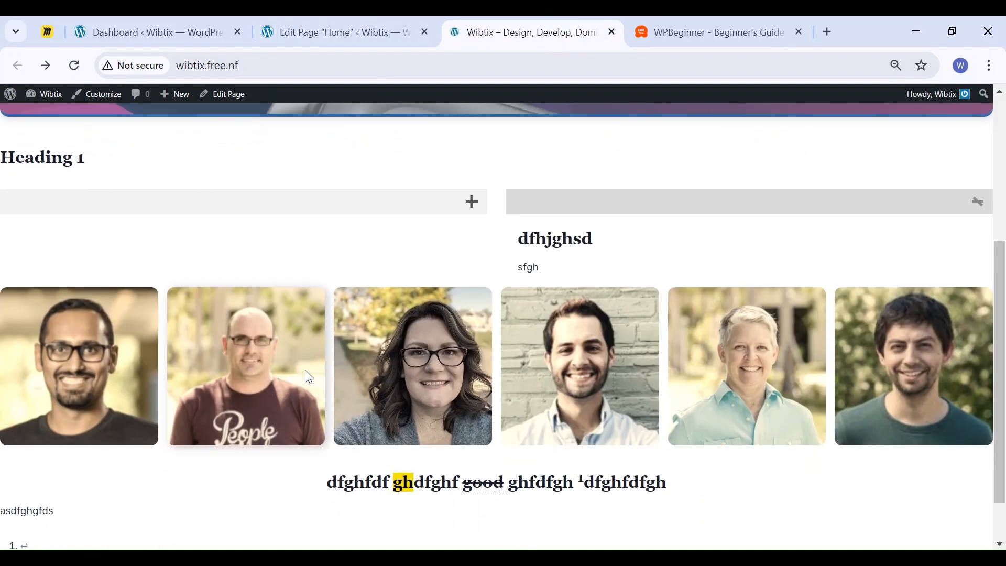
{"action": "scroll", "coordinate": [309, 377], "scroll_direction": "down", "scroll_amount": 2}
{"action": "mouse_move", "coordinate": [483, 408]}
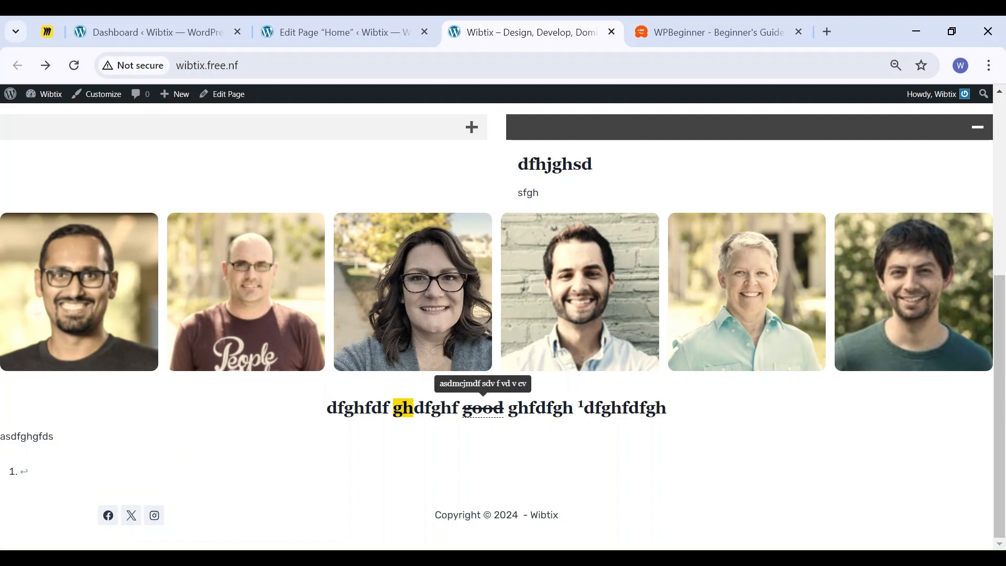
Step: Return to the editor and replace the whole heading text with "Get Amazon services here at Price"
{"action": "left_click", "coordinate": [360, 29]}
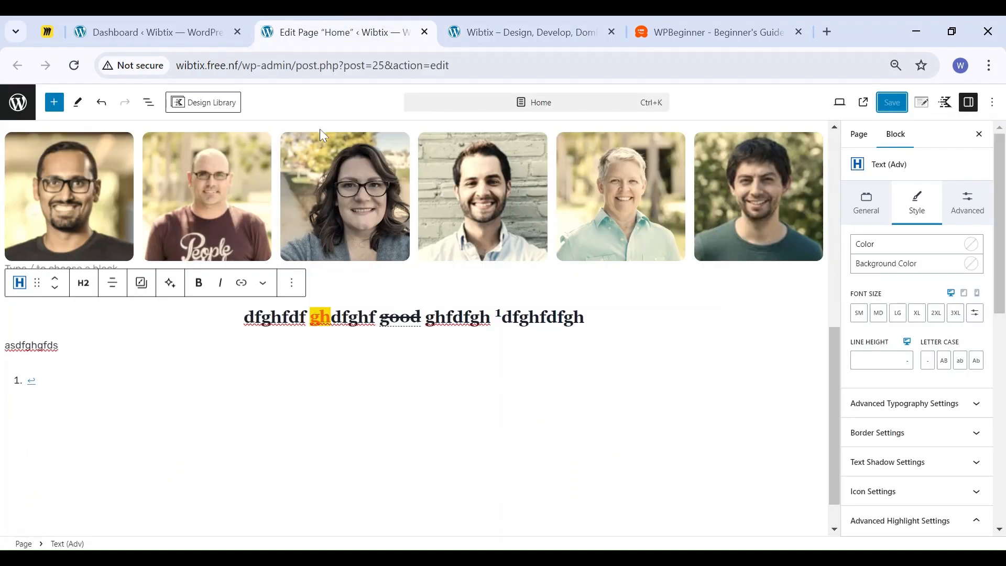
{"action": "left_click", "coordinate": [263, 282]}
{"action": "scroll", "coordinate": [294, 472], "scroll_direction": "down", "scroll_amount": 1}
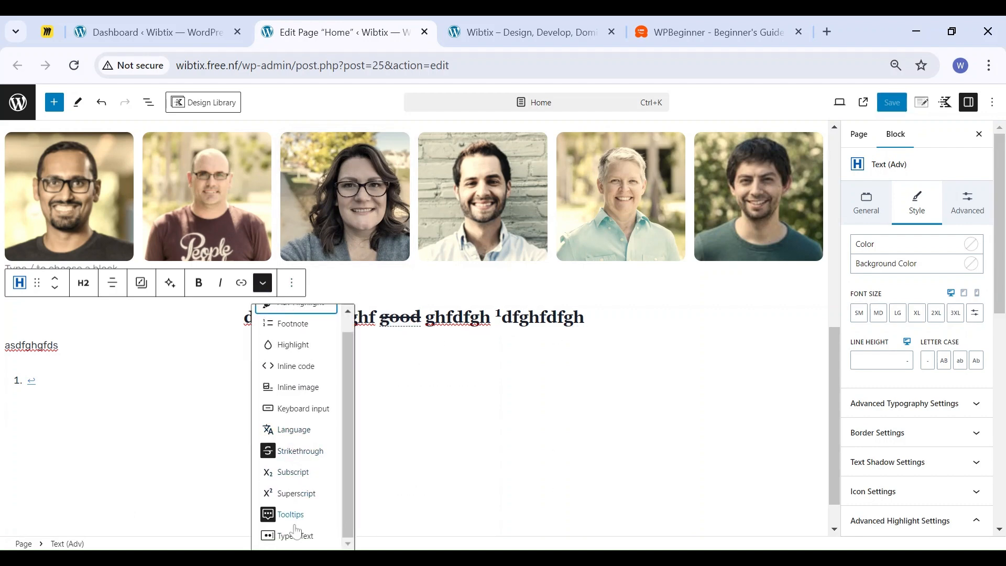
{"action": "left_click", "coordinate": [363, 444]}
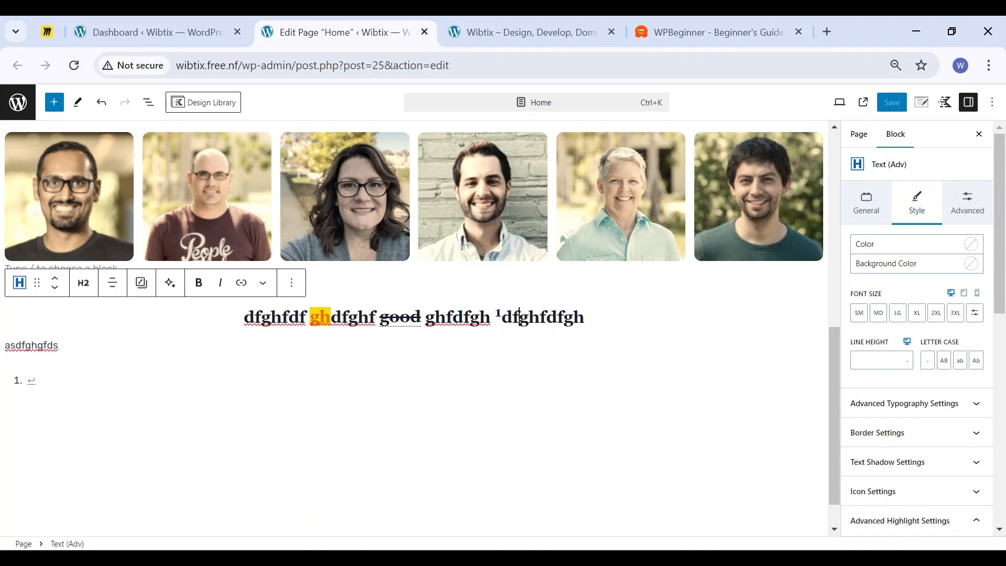
{"action": "left_click_drag", "start_coordinate": [495, 318], "coordinate": [244, 317]}
{"action": "key", "text": "ctrl+a"}
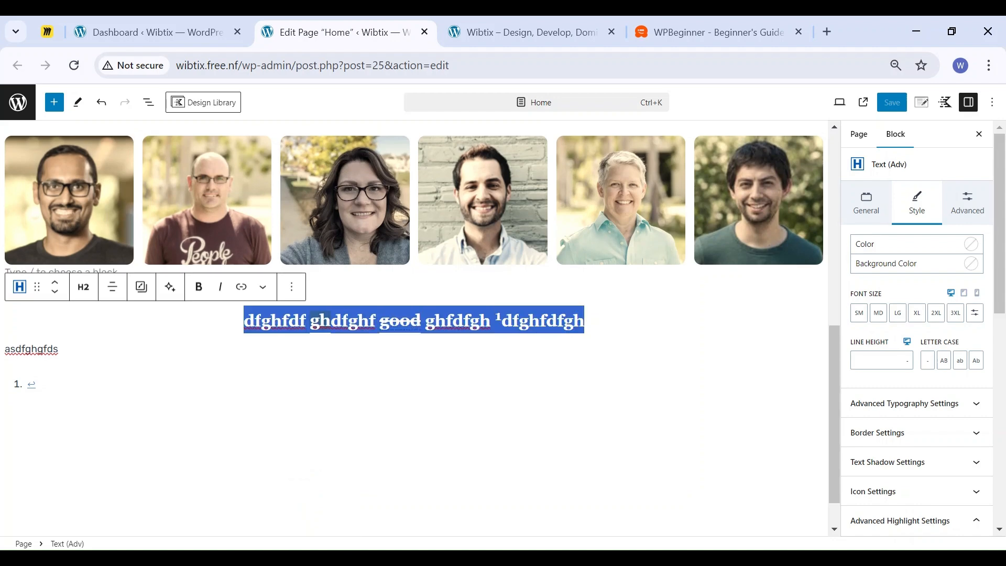
{"action": "type", "text": "Get "}
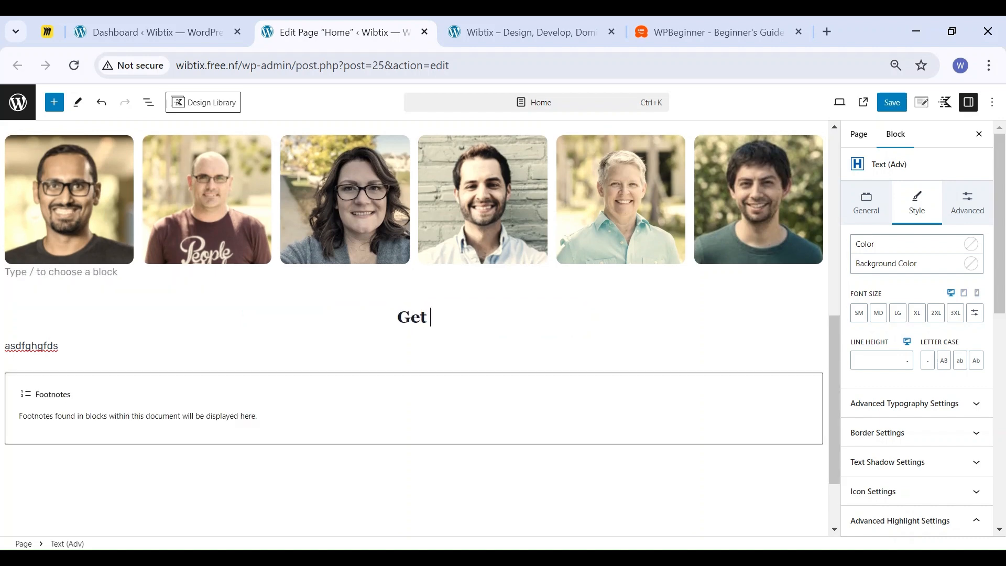
{"action": "type", "text": "Amazon "}
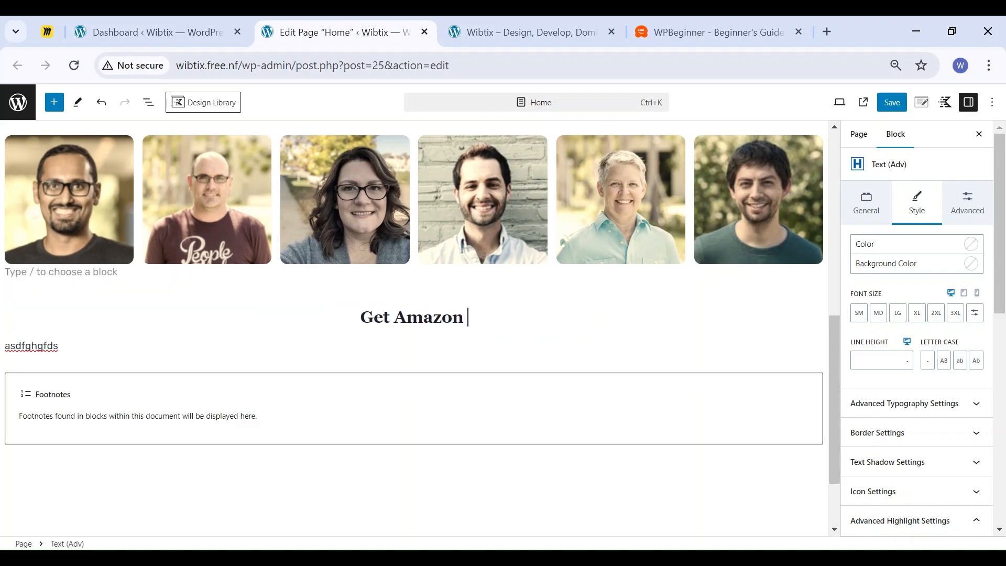
{"action": "type", "text": "serviv"}
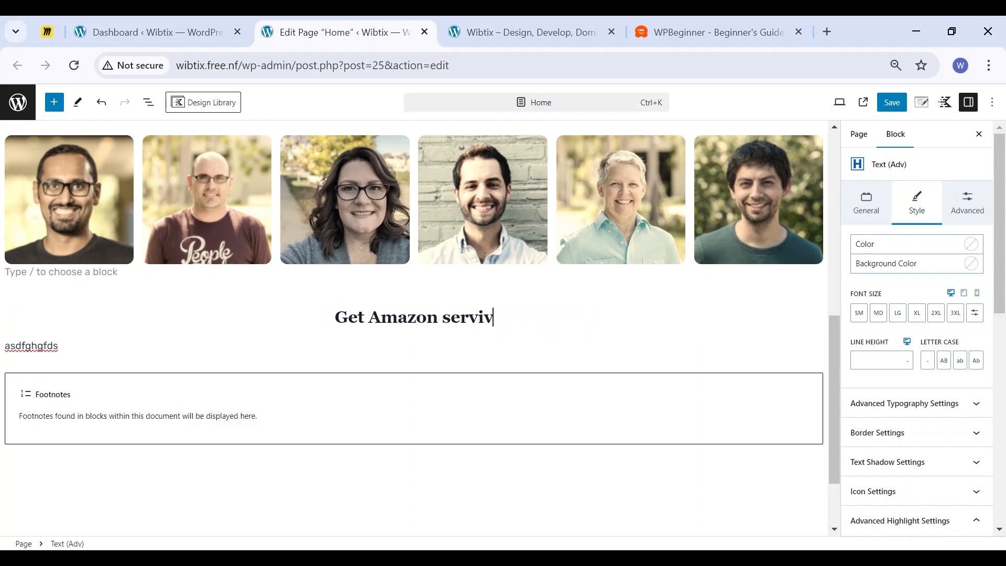
{"action": "key", "text": "BackSpace"}
{"action": "type", "text": "ces "}
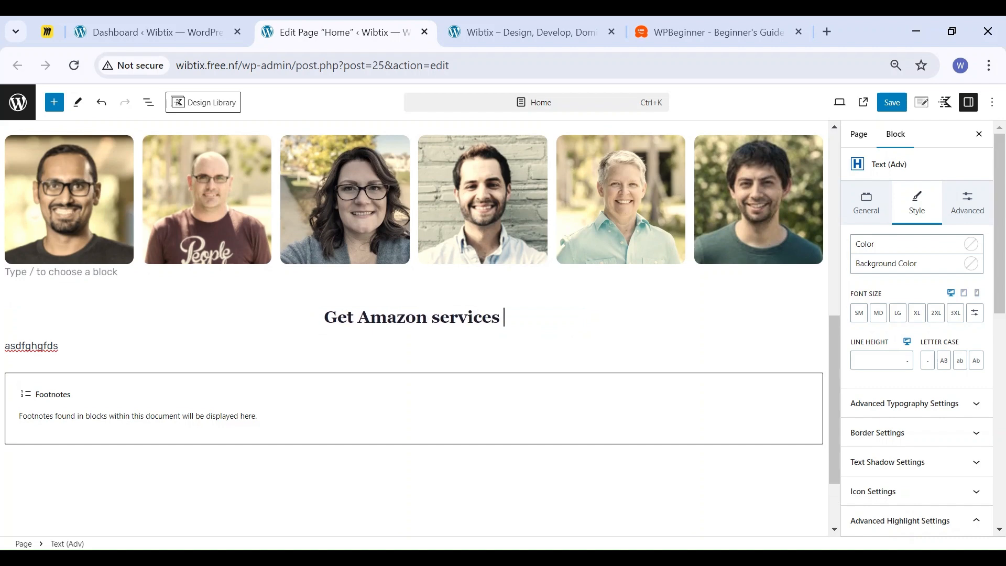
{"action": "type", "text": "here"}
{"action": "type", "text": "t "}
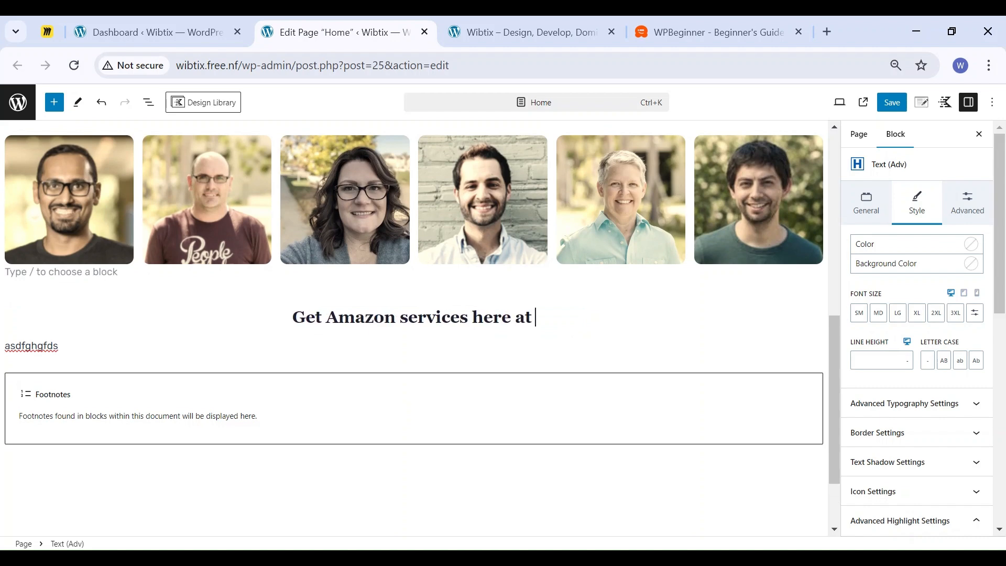
{"action": "type", "text": "Price"}
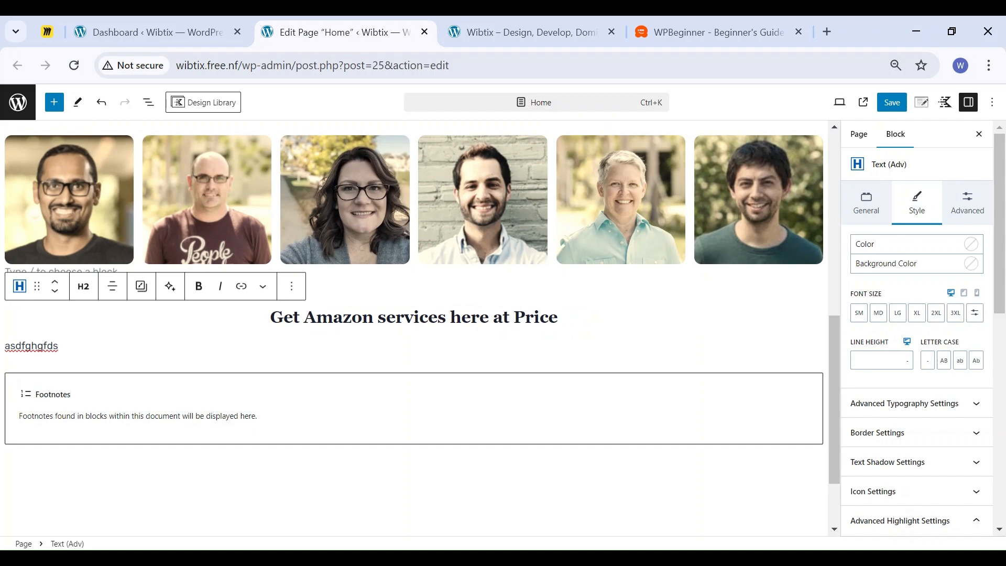
Step: Apply the Typed Text format to the heading with cursor text _Affordable, reviewing its Additional Strings and Speed Settings
{"action": "left_click", "coordinate": [262, 286]}
{"action": "scroll", "coordinate": [300, 509], "scroll_direction": "down", "scroll_amount": 1}
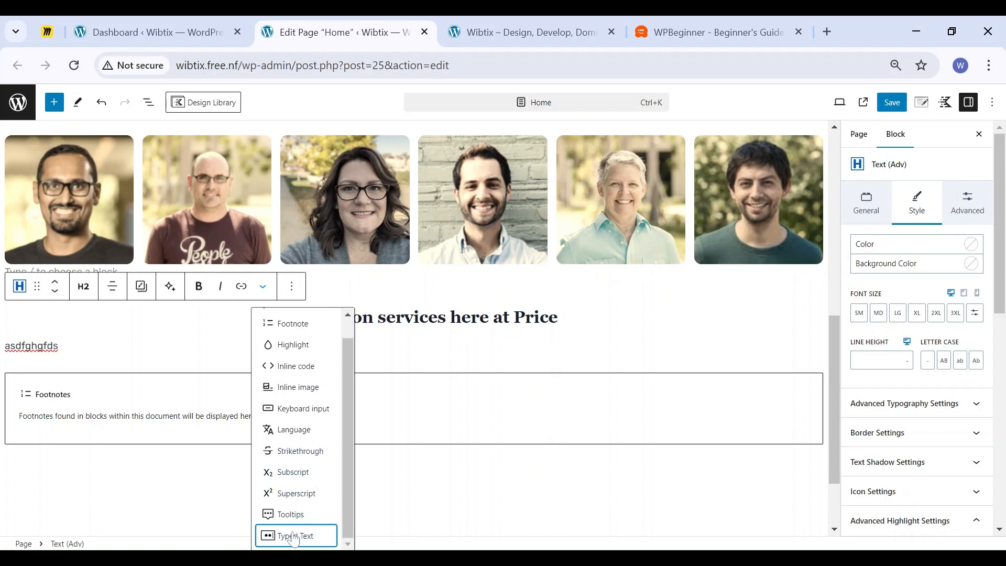
{"action": "left_click", "coordinate": [292, 534]}
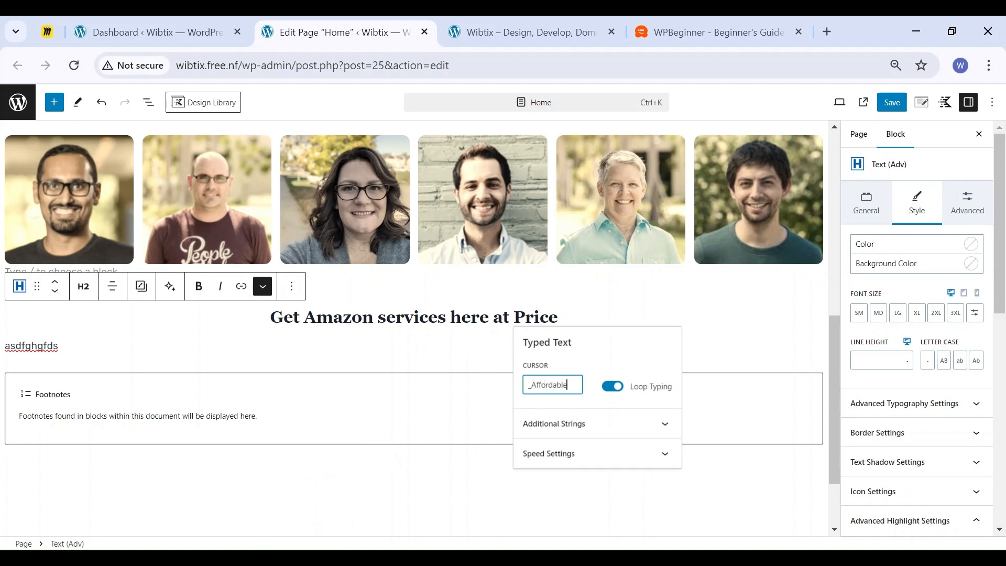
{"action": "left_click", "coordinate": [632, 434]}
{"action": "scroll", "coordinate": [629, 440], "scroll_direction": "down", "scroll_amount": 1}
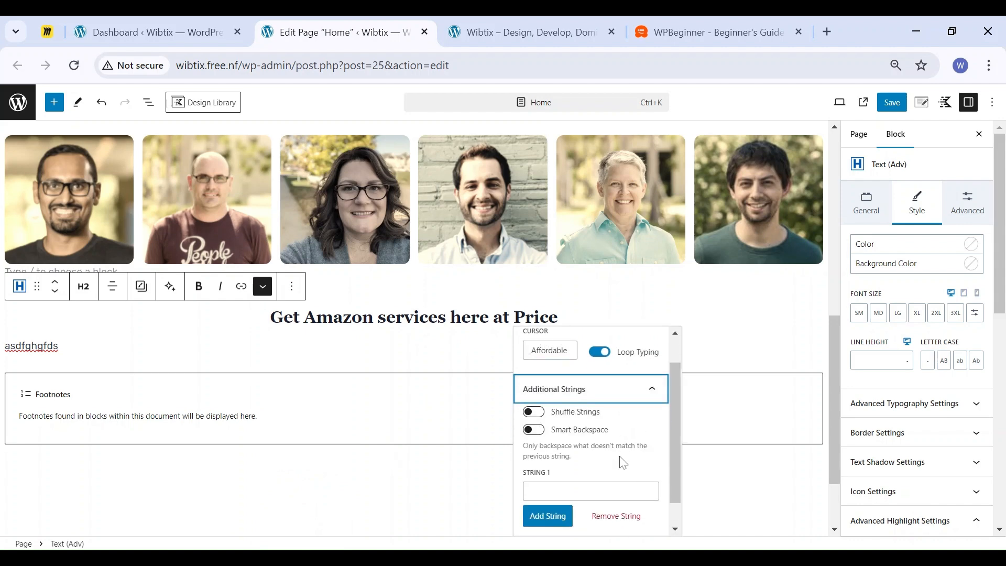
{"action": "left_click", "coordinate": [652, 390]}
{"action": "left_click", "coordinate": [635, 454]}
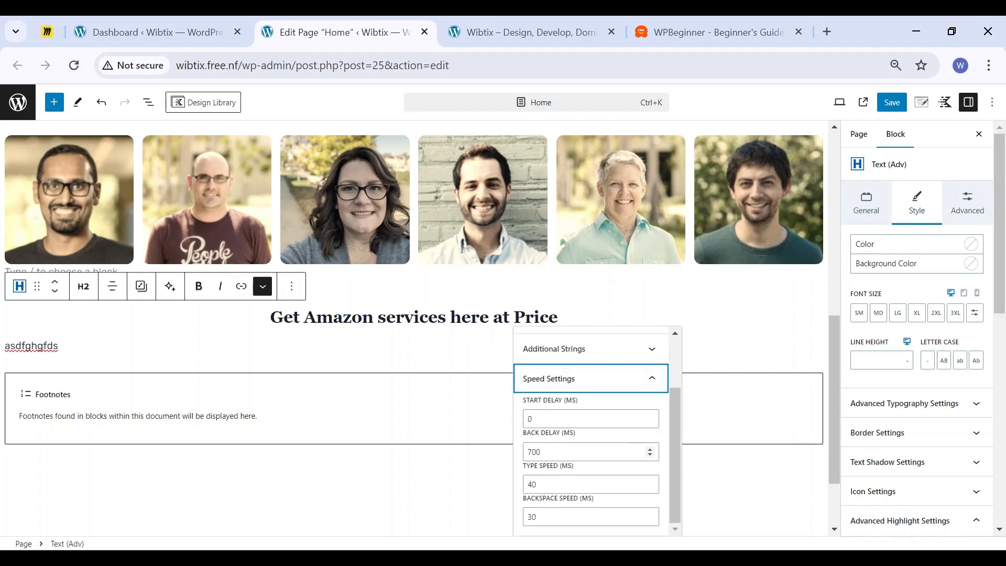
{"action": "left_click", "coordinate": [652, 386]}
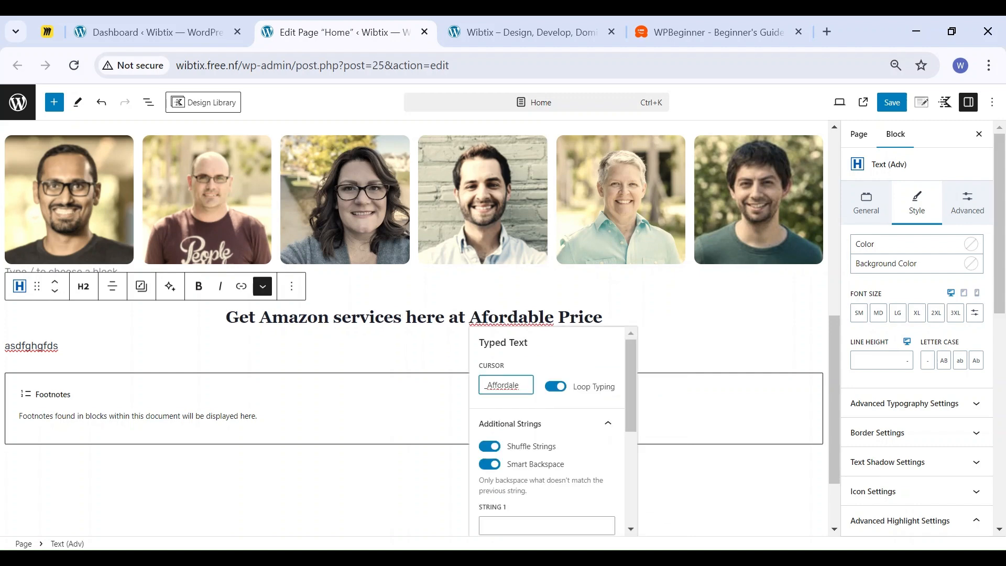
{"action": "left_click", "coordinate": [579, 316]}
{"action": "left_click", "coordinate": [549, 386]}
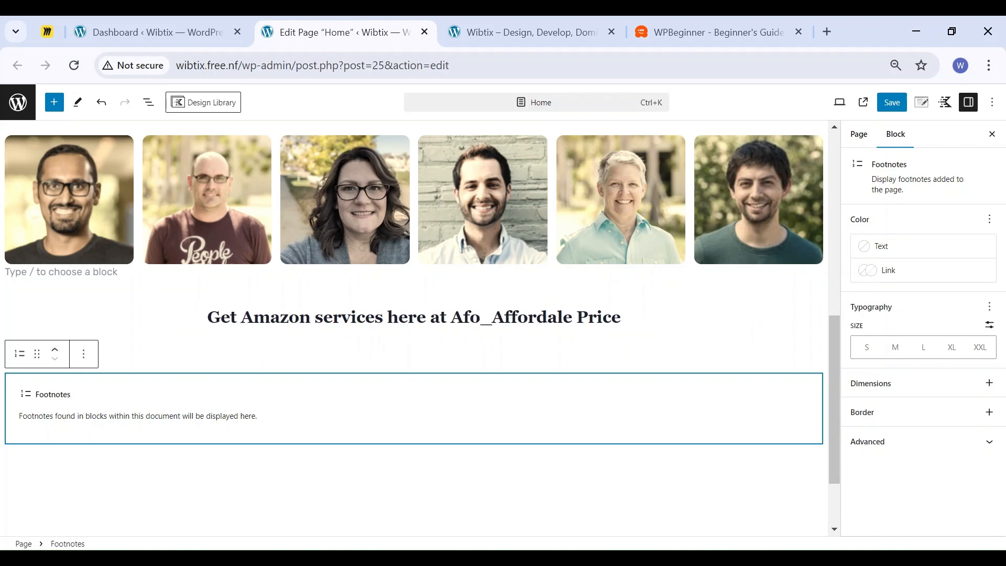
Step: Delete the inserted typed-text word from the heading so it reads Get Amazon services here at Price again
{"action": "left_click", "coordinate": [470, 317]}
{"action": "double_click", "coordinate": [489, 317]}
{"action": "key", "text": "BackSpace"}
{"action": "key", "text": "BackSpace"}
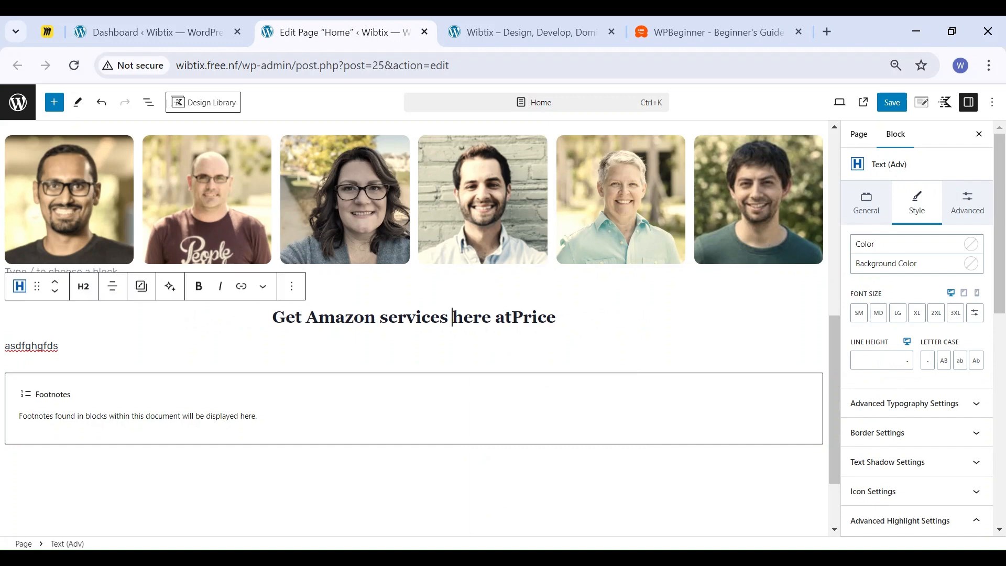
{"action": "left_click", "coordinate": [564, 374]}
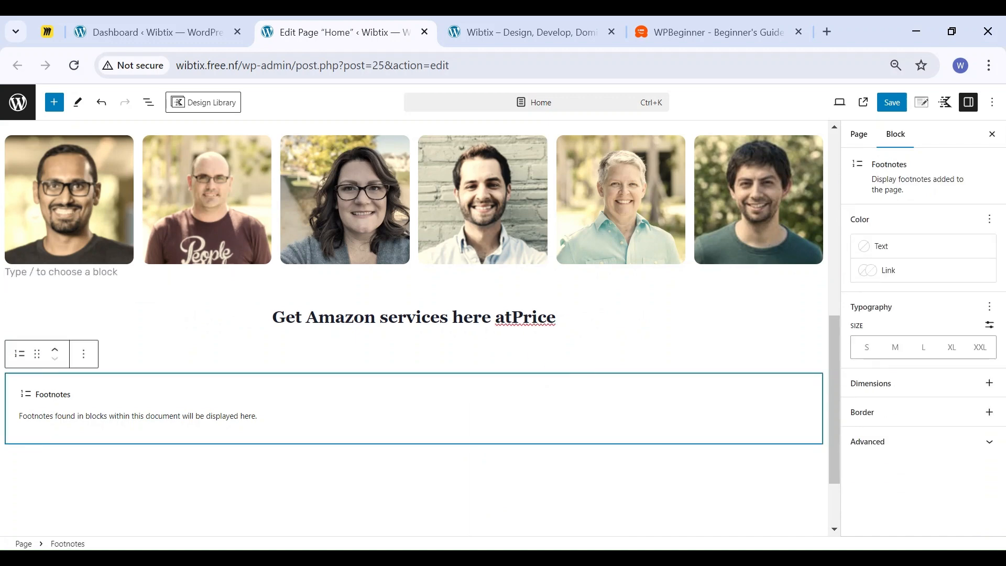
{"action": "left_click", "coordinate": [512, 317]}
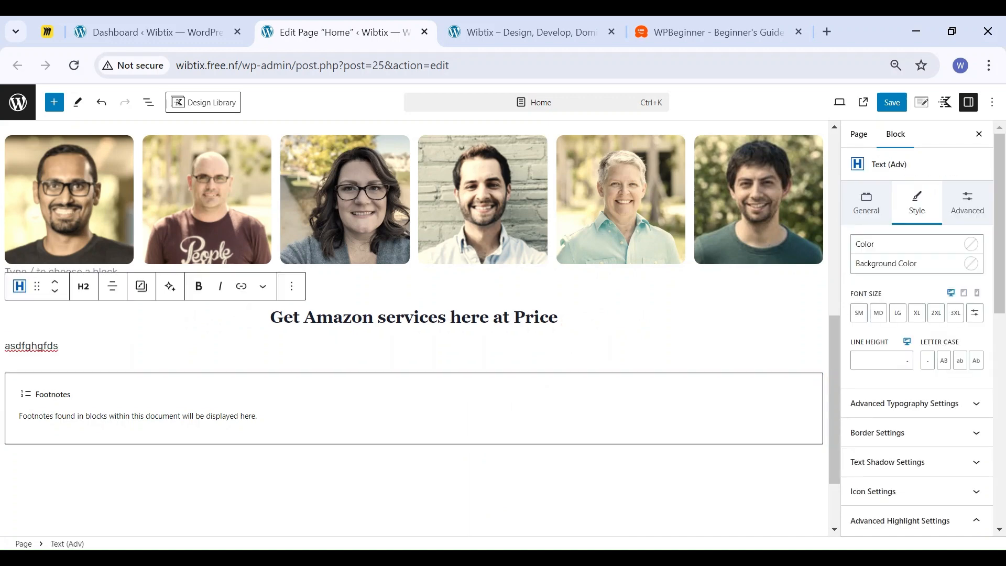
Step: Delete the Footnotes block below the heading
{"action": "left_click", "coordinate": [402, 392]}
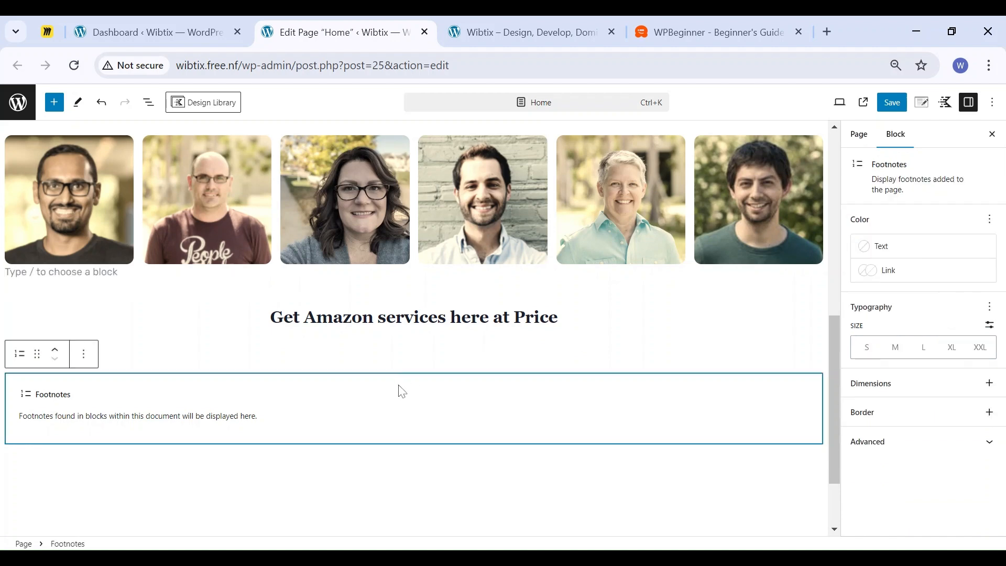
{"action": "key", "text": "BackSpace"}
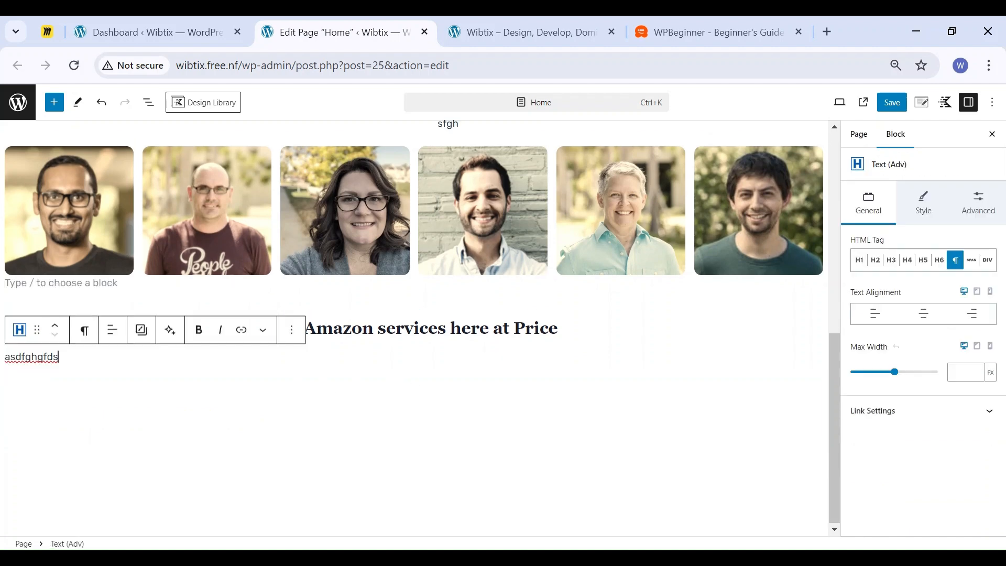
Step: Copy the whole heading text and paste it repeatedly so the sentence appears four times in the heading
{"action": "left_click", "coordinate": [471, 328]}
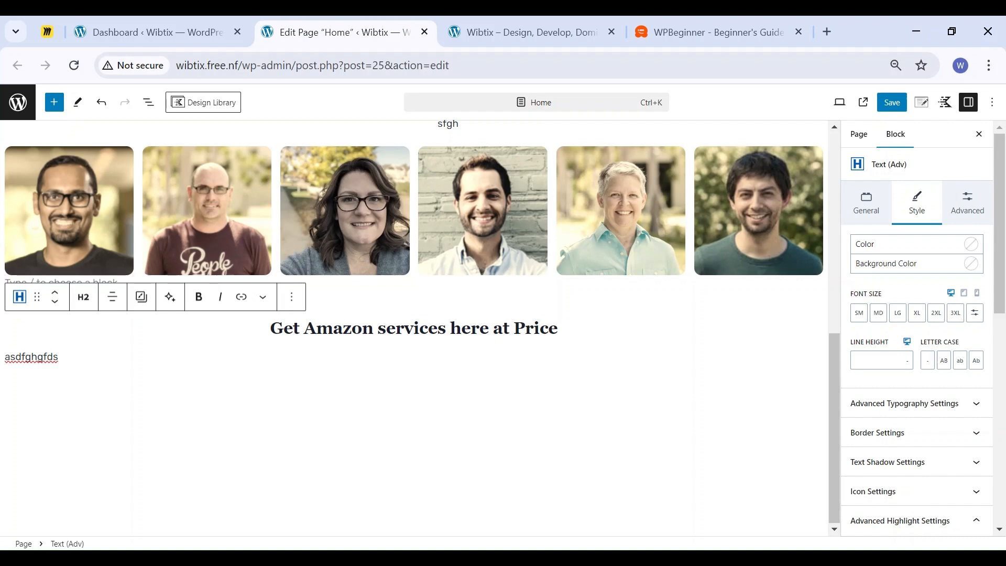
{"action": "left_click", "coordinate": [877, 215]}
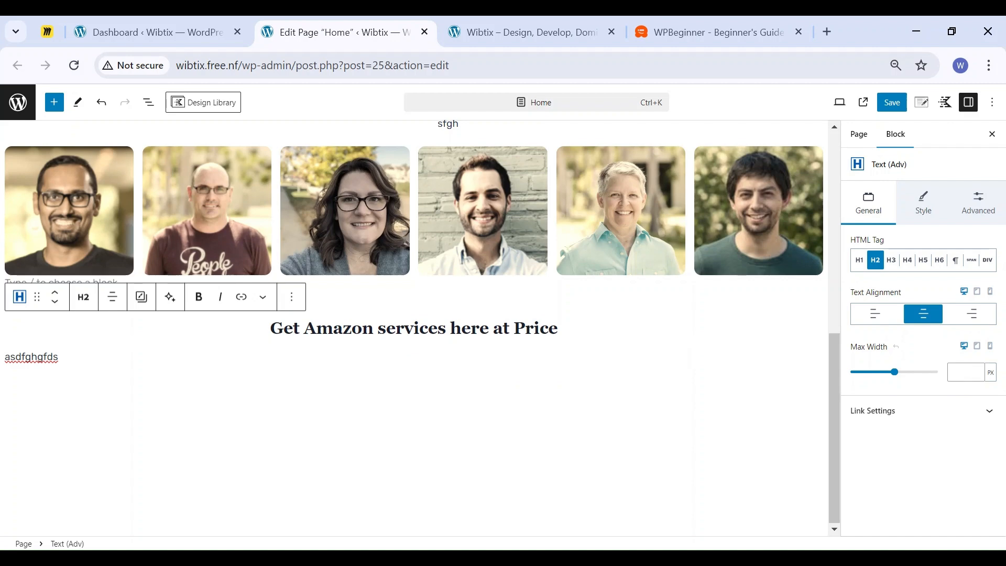
{"action": "key", "text": "ctrl+a"}
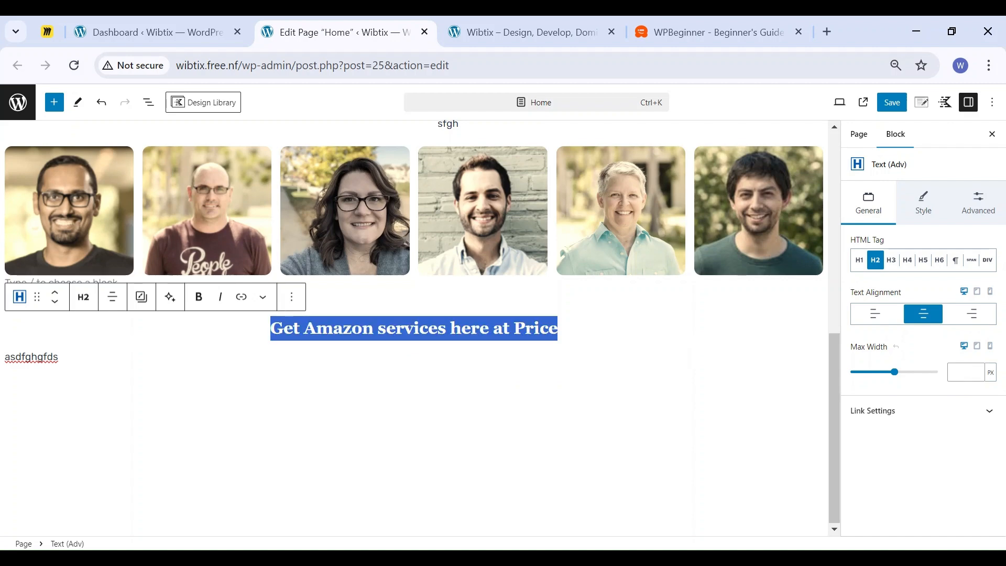
{"action": "key", "text": "ctrl+c"}
{"action": "key", "text": "ctrl+v"}
{"action": "key", "text": "ctrl+v"}
{"action": "key", "text": "ctrl+v"}
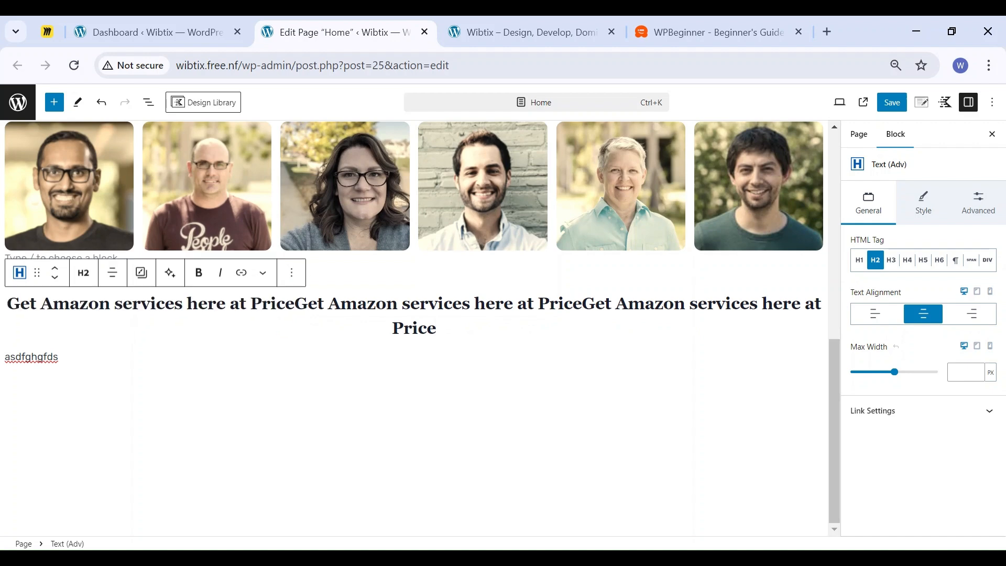
{"action": "key", "text": "ctrl+v"}
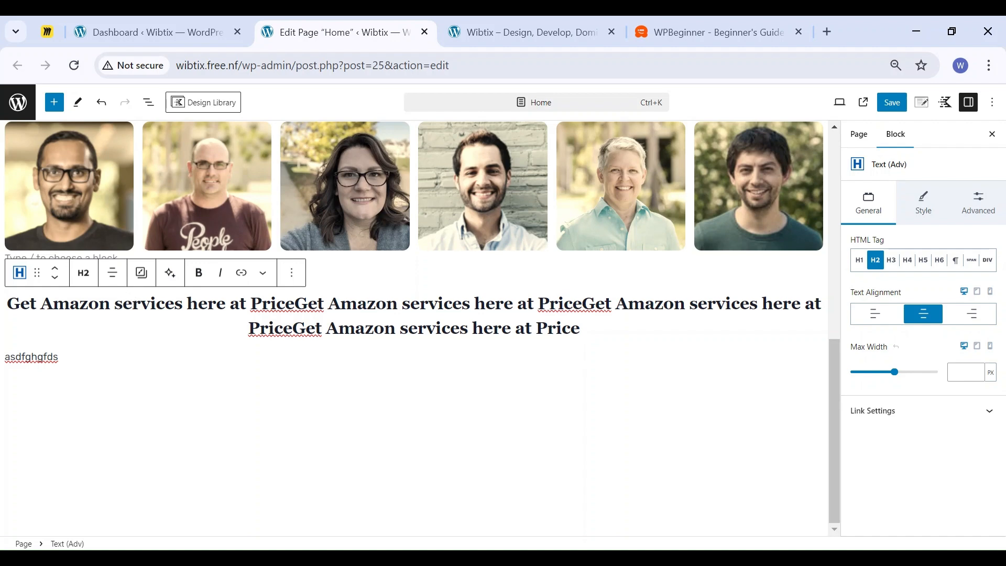
Step: Adjust the heading's max width through several values, settling on 900 px
{"action": "left_click", "coordinate": [958, 372]}
{"action": "type", "text": "600"}
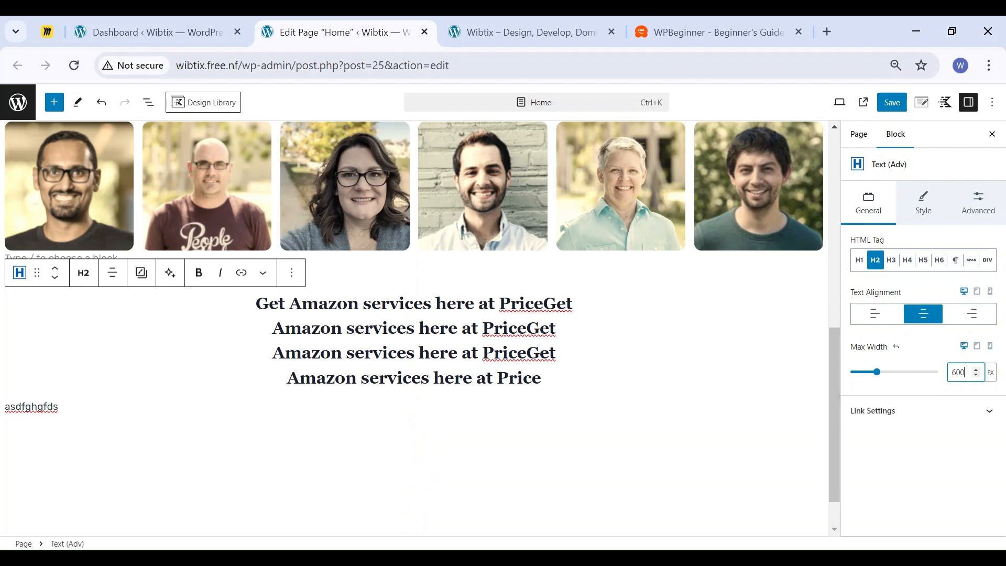
{"action": "key", "text": "BackSpace"}
{"action": "type", "text": "7"}
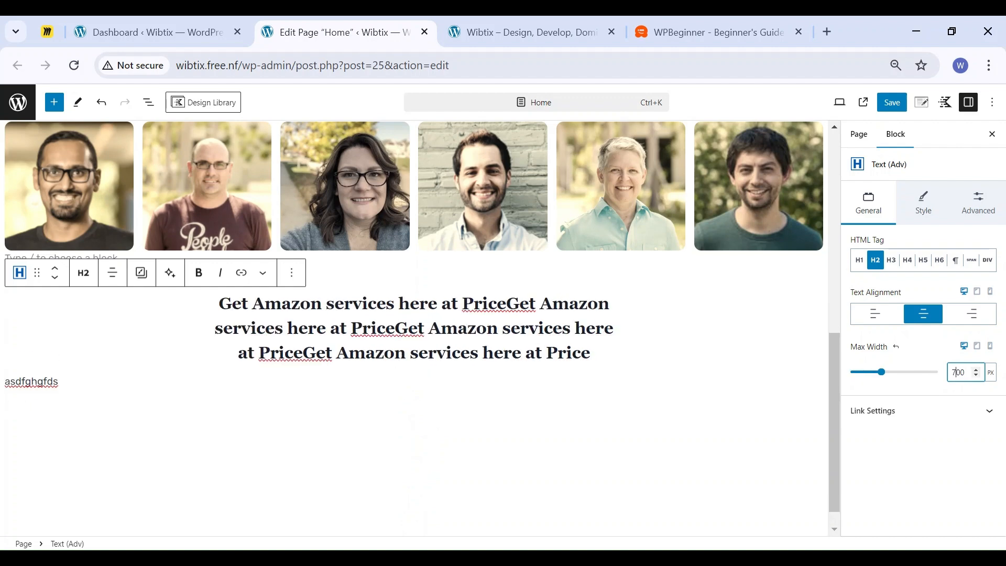
{"action": "key", "text": "BackSpace"}
{"action": "type", "text": "8"}
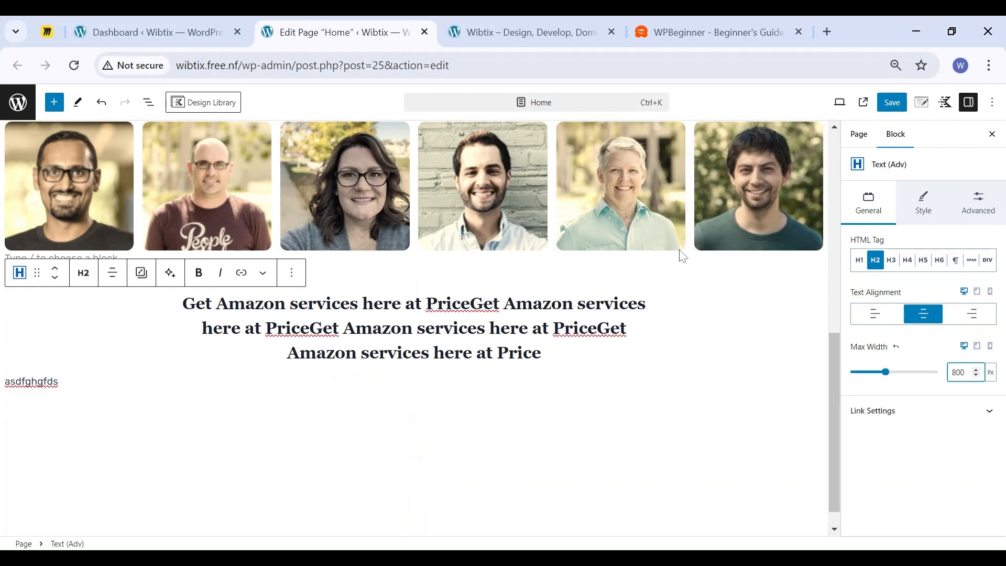
{"action": "key", "text": "BackSpace"}
{"action": "type", "text": "9"}
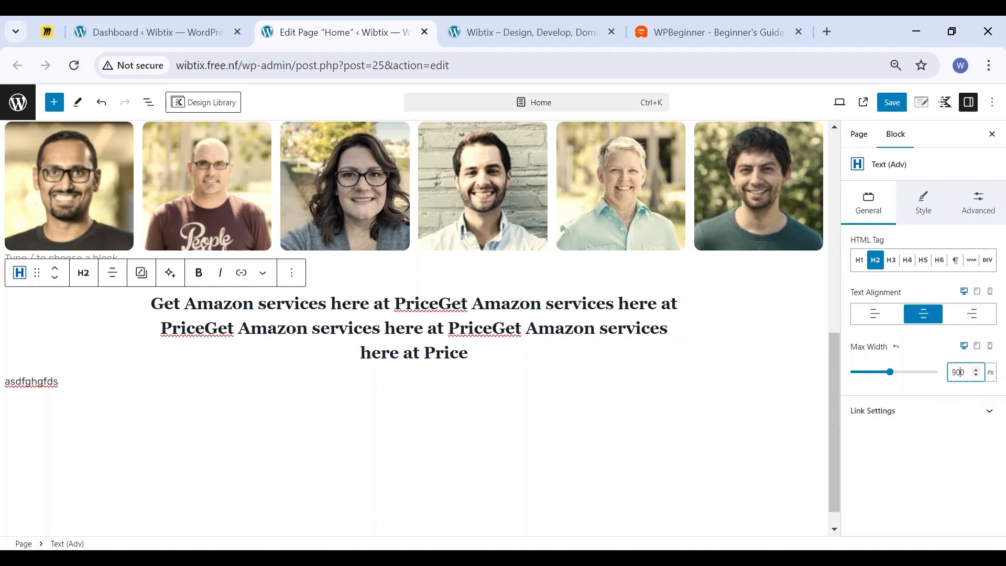
{"action": "key", "text": "Delete"}
{"action": "type", "text": "5"}
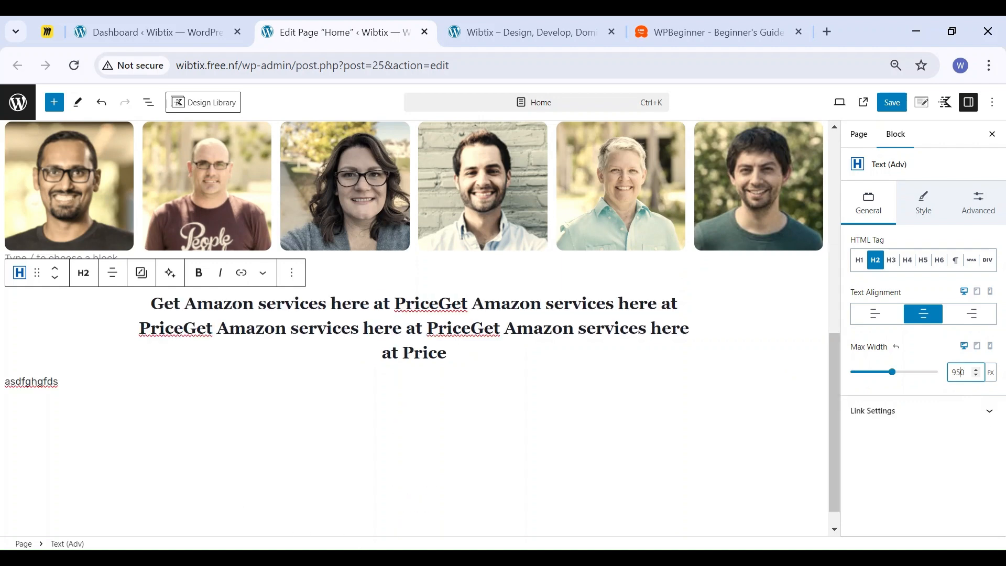
{"action": "key", "text": "BackSpace"}
{"action": "type", "text": "0"}
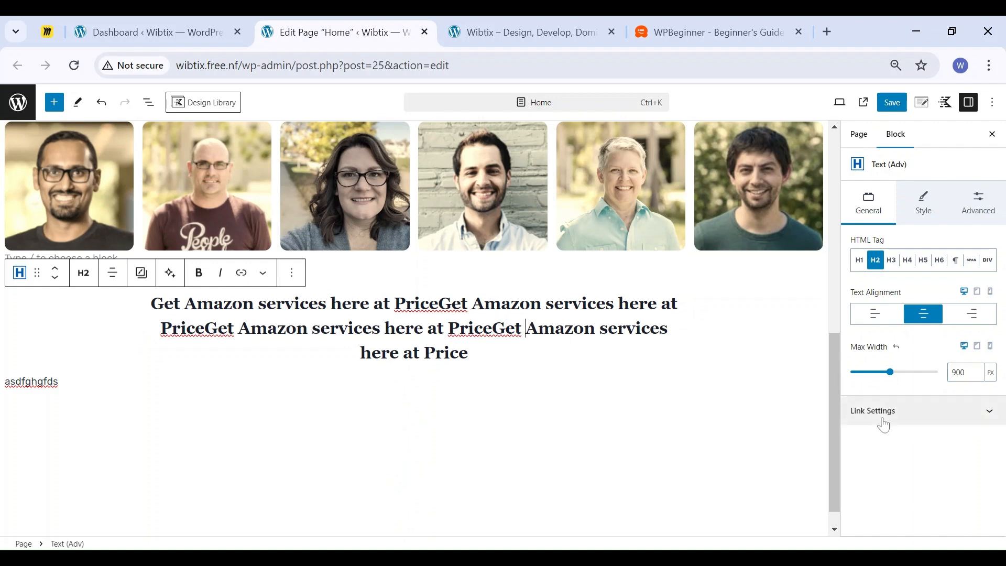
Step: Save the page and set the heading's link style to None in Link Settings
{"action": "left_click", "coordinate": [909, 418]}
{"action": "scroll", "coordinate": [910, 419], "scroll_direction": "down", "scroll_amount": 1}
{"action": "key", "text": "ctrl+s"}
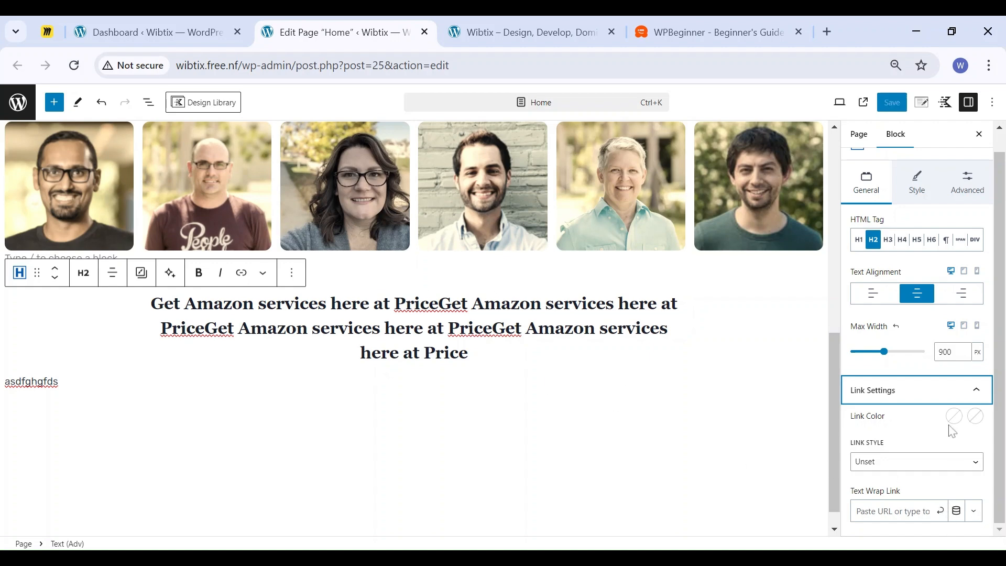
{"action": "left_click", "coordinate": [899, 463]}
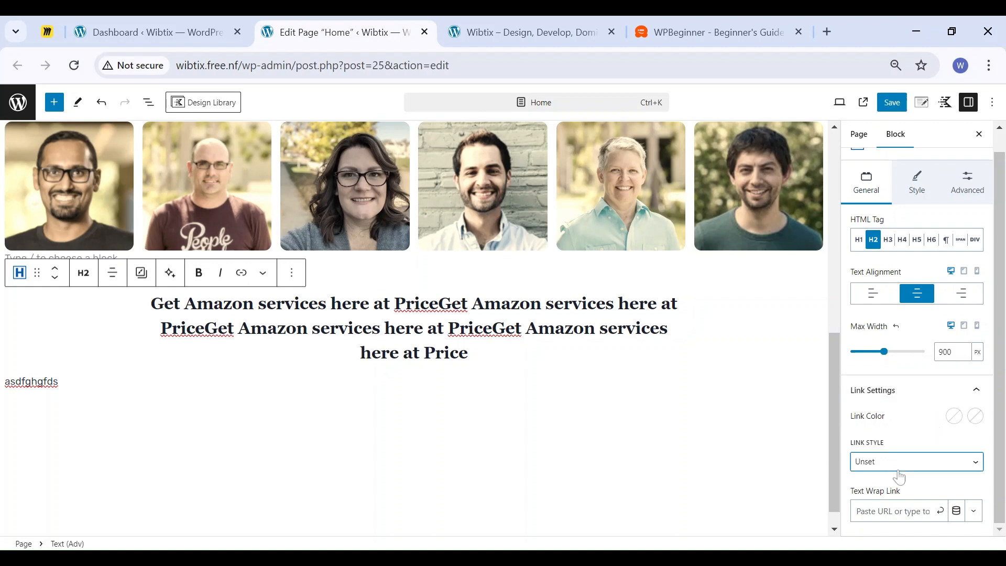
{"action": "key", "text": "Down"}
{"action": "left_click", "coordinate": [899, 487]}
{"action": "left_click", "coordinate": [935, 513]}
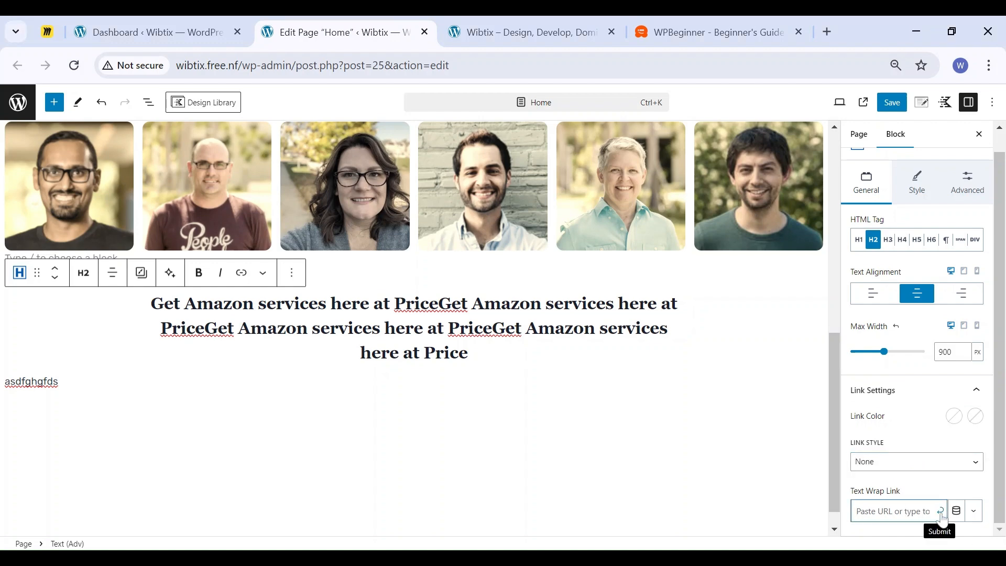
Step: Set the heading's text color to red E90C0C
{"action": "left_click", "coordinate": [918, 195]}
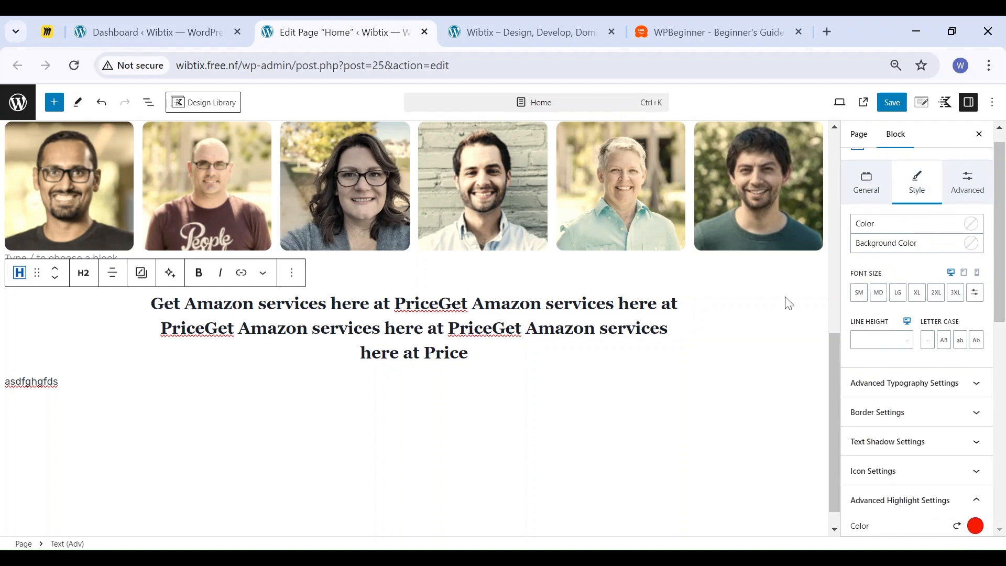
{"action": "left_click", "coordinate": [971, 224]}
{"action": "left_click", "coordinate": [964, 244]}
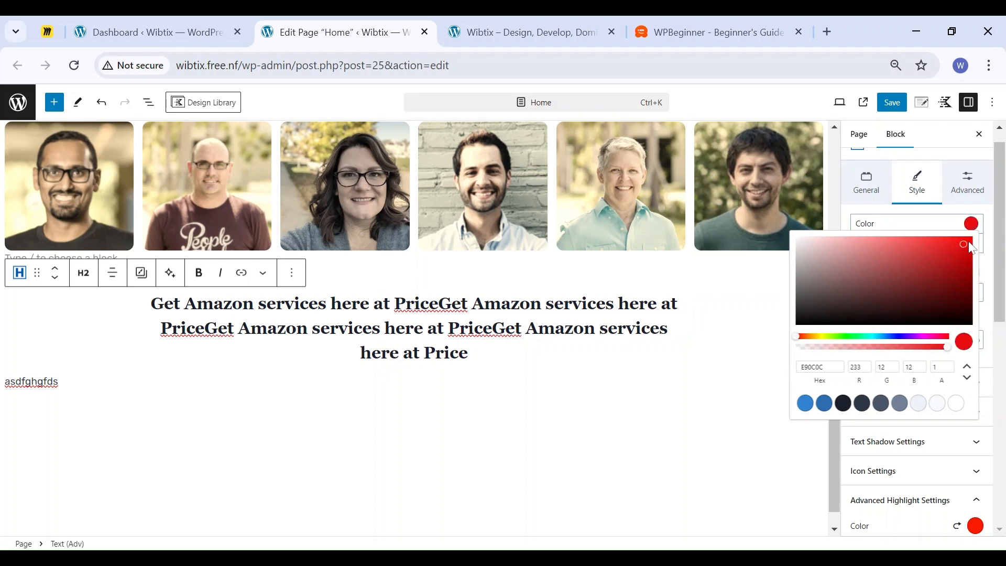
{"action": "left_click", "coordinate": [930, 229]}
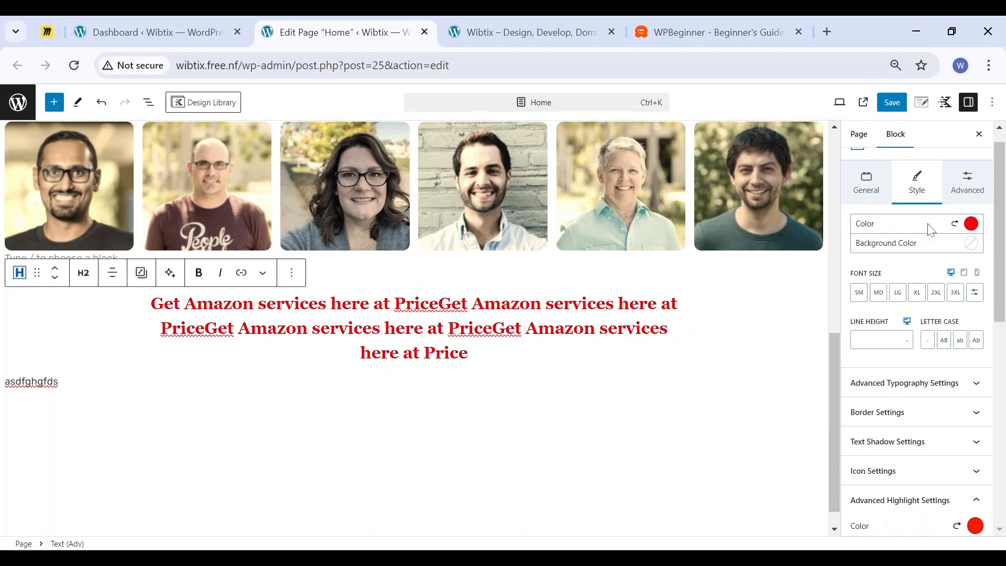
Step: Set the heading's background color to cyan 12F3ED
{"action": "left_click", "coordinate": [972, 244]}
{"action": "left_click", "coordinate": [872, 356]}
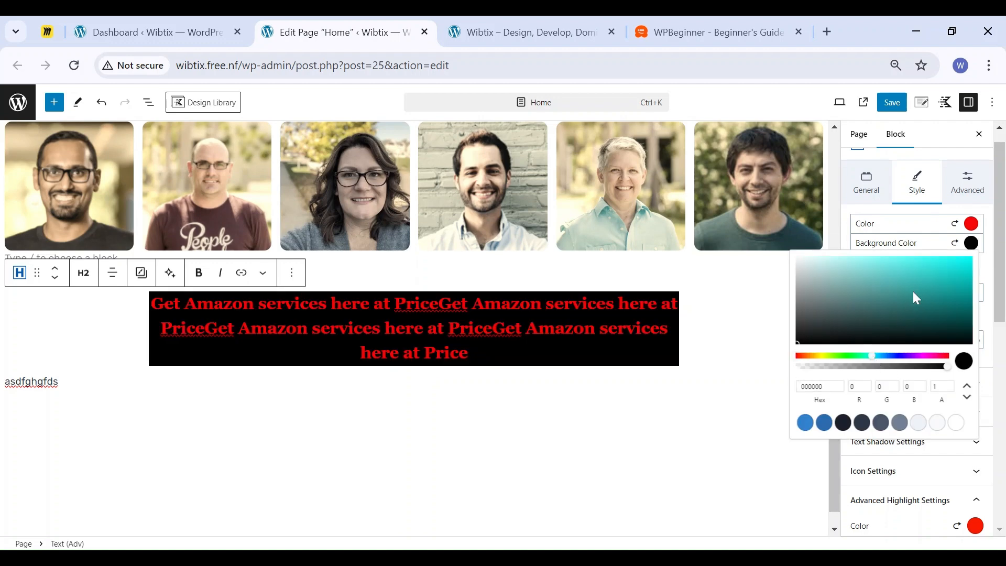
{"action": "left_click", "coordinate": [959, 260]}
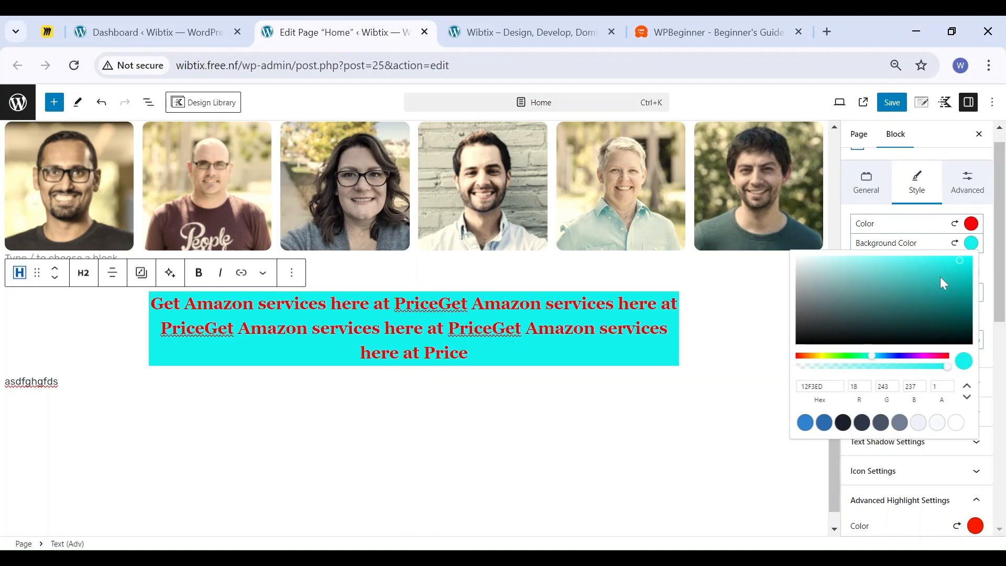
{"action": "left_click", "coordinate": [996, 323]}
Step: Try the preset font sizes, then set a custom heading font size of 26 px
{"action": "left_click", "coordinate": [861, 294]}
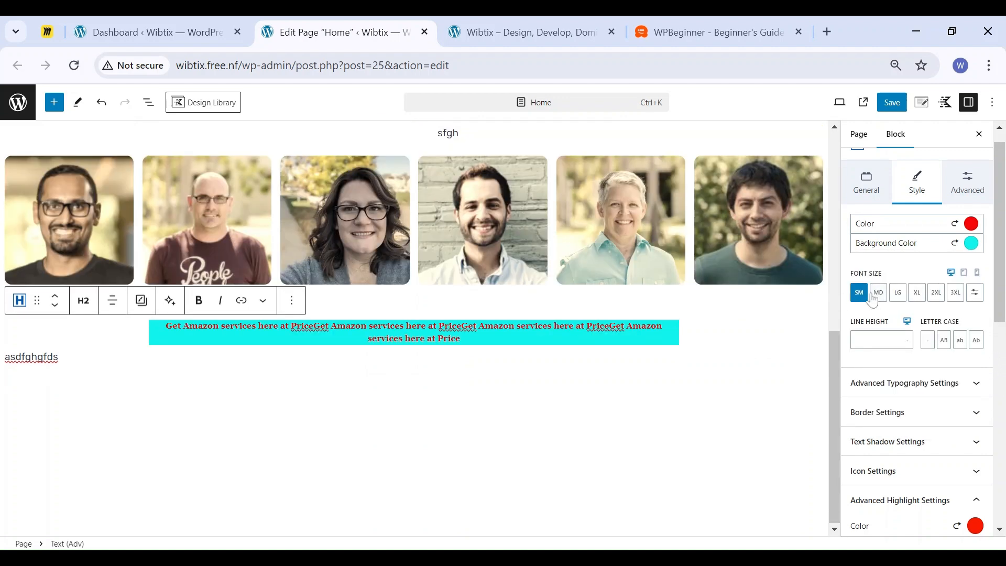
{"action": "left_click", "coordinate": [885, 297]}
{"action": "left_click", "coordinate": [916, 298]}
{"action": "left_click", "coordinate": [882, 298]}
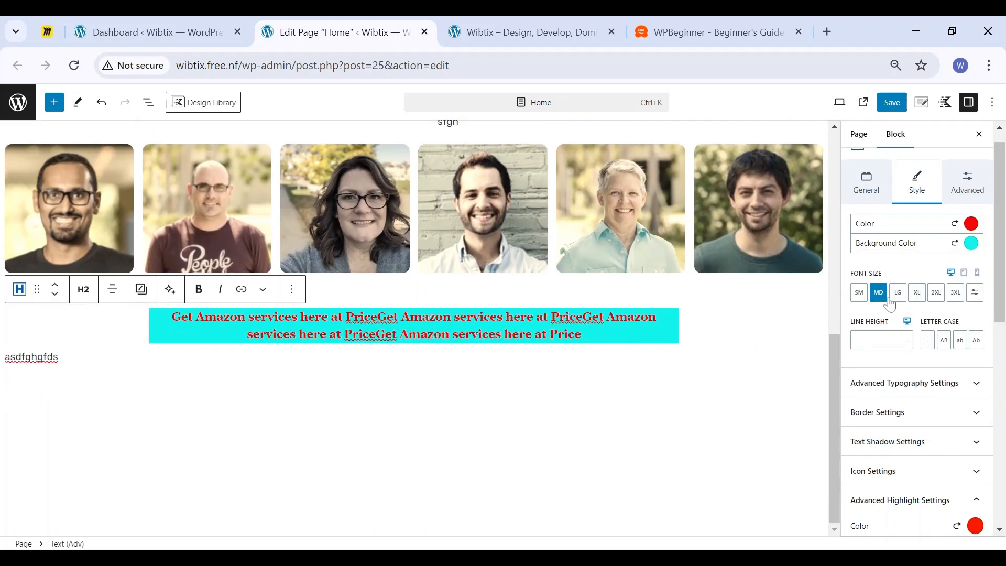
{"action": "left_click", "coordinate": [975, 293]}
{"action": "left_click_drag", "start_coordinate": [943, 293], "coordinate": [837, 308]}
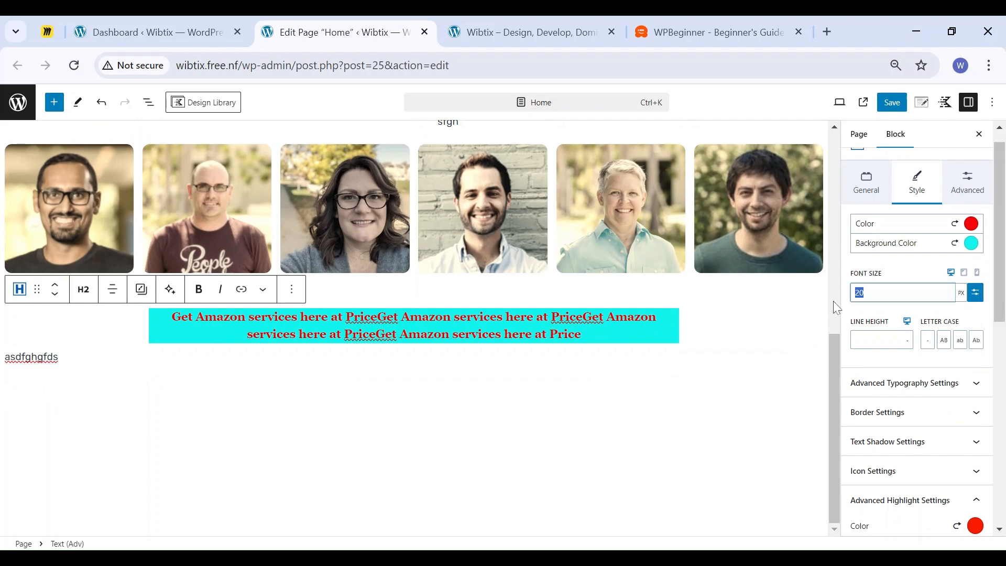
{"action": "key", "text": "BackSpace"}
{"action": "type", "text": "26"}
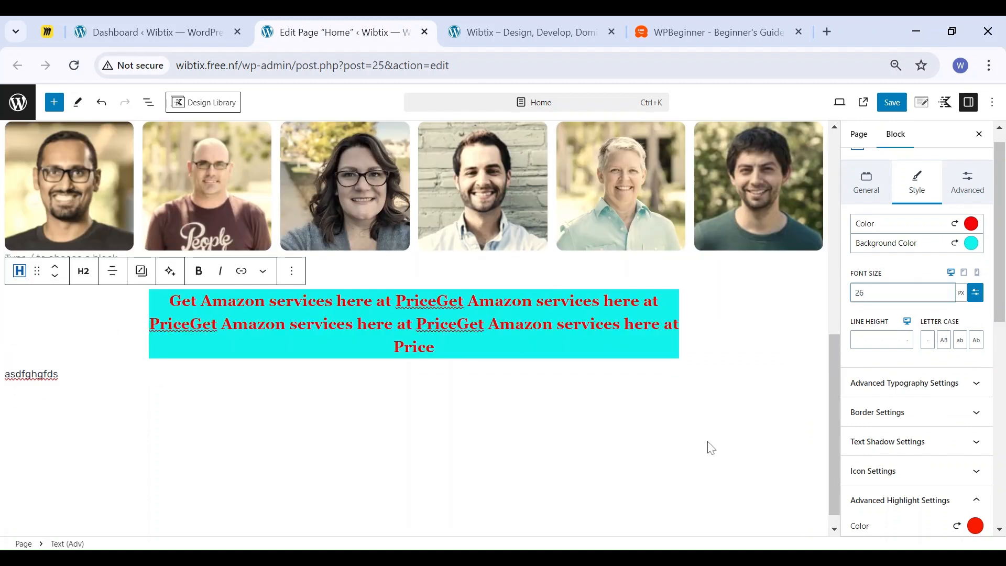
{"action": "left_click", "coordinate": [873, 338]}
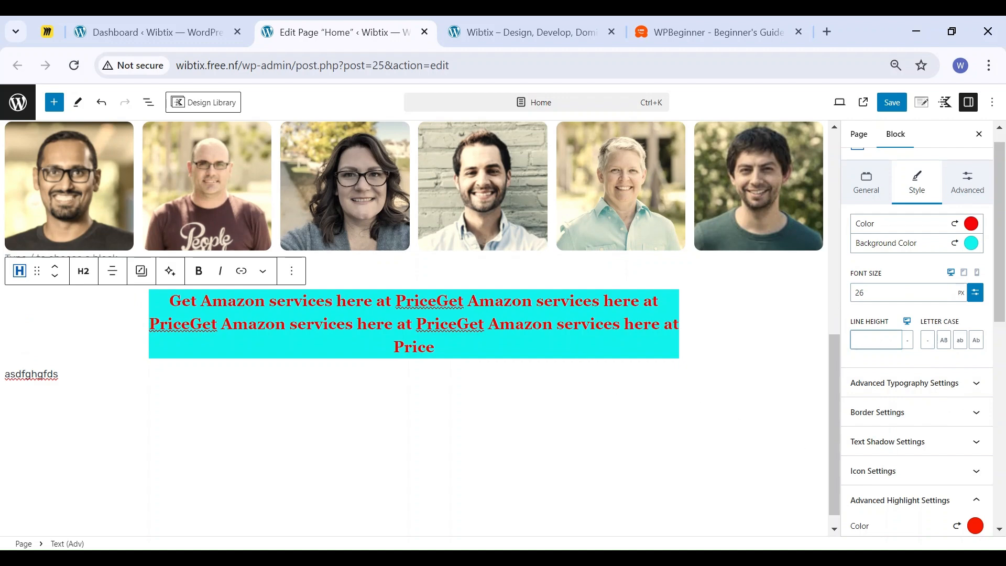
Step: Try heading line heights of 1, 8 and 1.3, then clear the line height field
{"action": "type", "text": "1"}
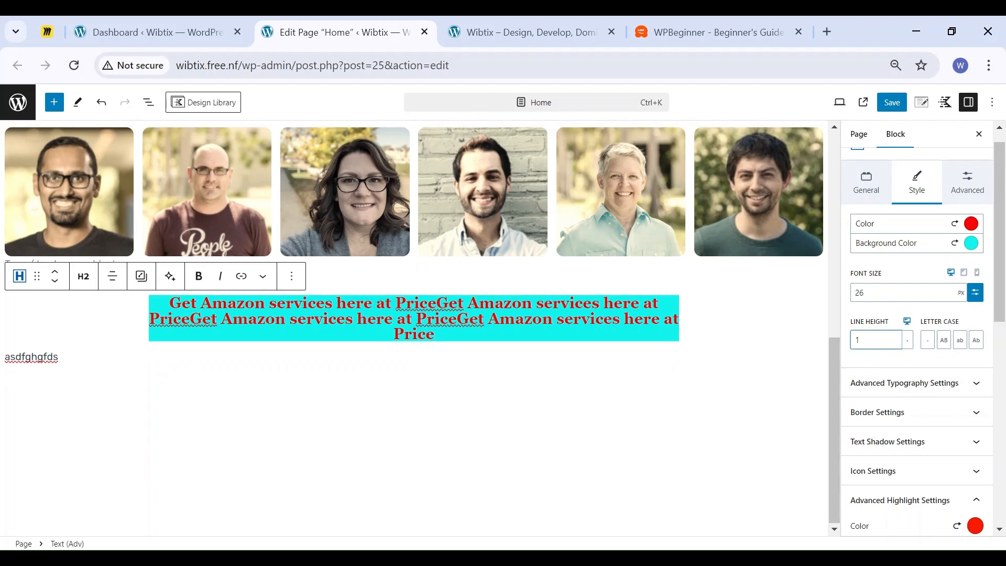
{"action": "key", "text": "BackSpace"}
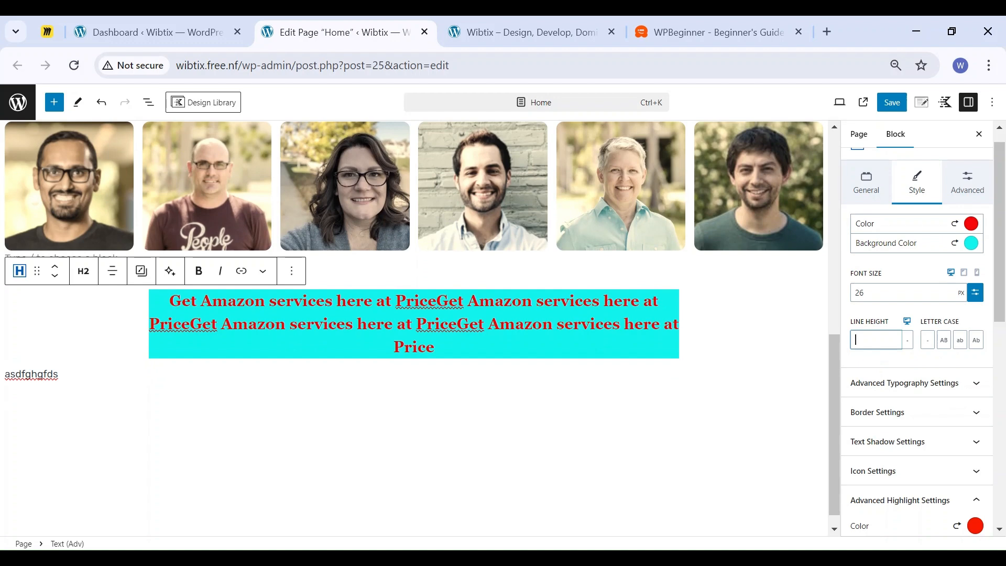
{"action": "type", "text": "8"}
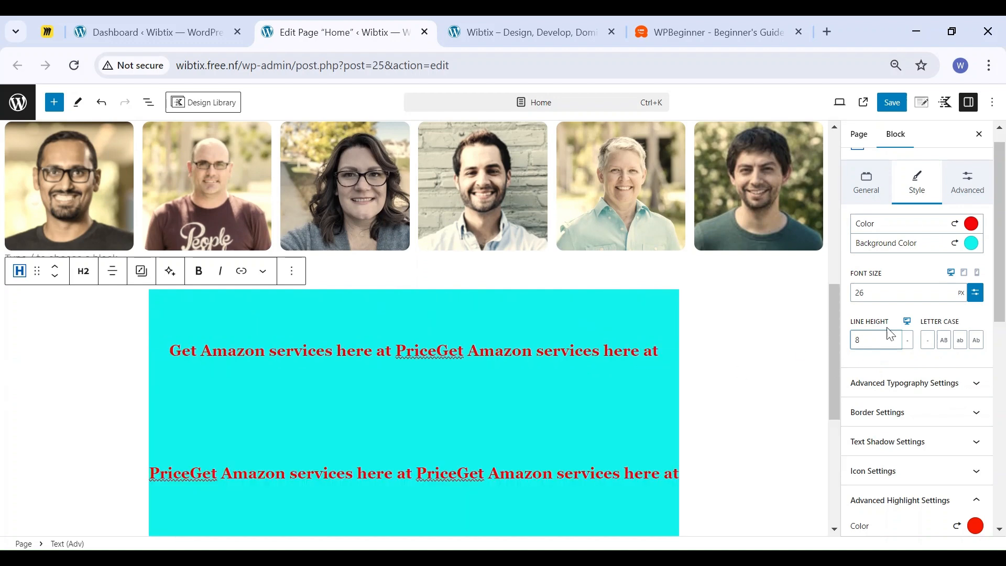
{"action": "key", "text": "BackSpace"}
{"action": "type", "text": "1"}
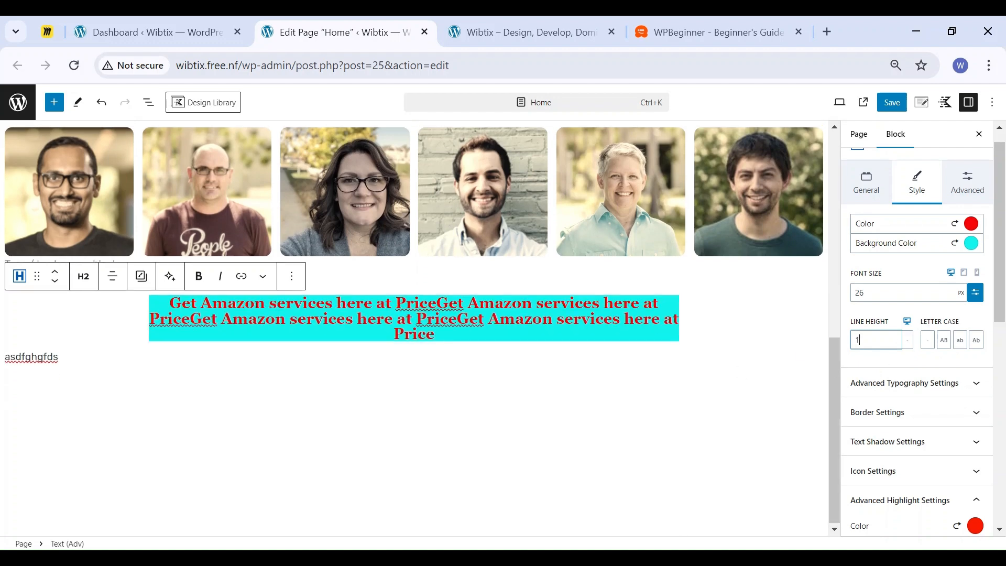
{"action": "type", "text": ".3"}
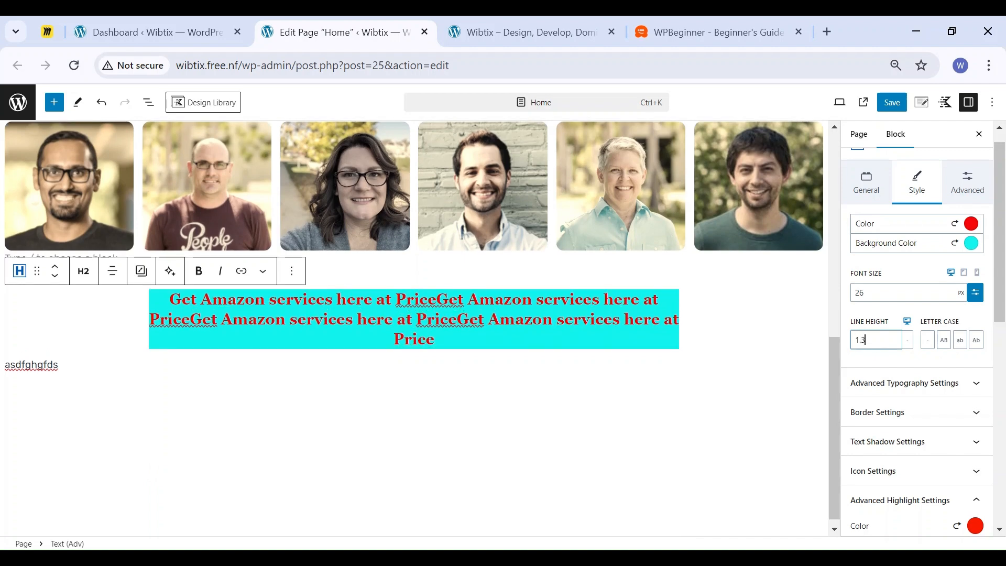
{"action": "key", "text": "BackSpace"}
{"action": "key", "text": "BackSpace"}
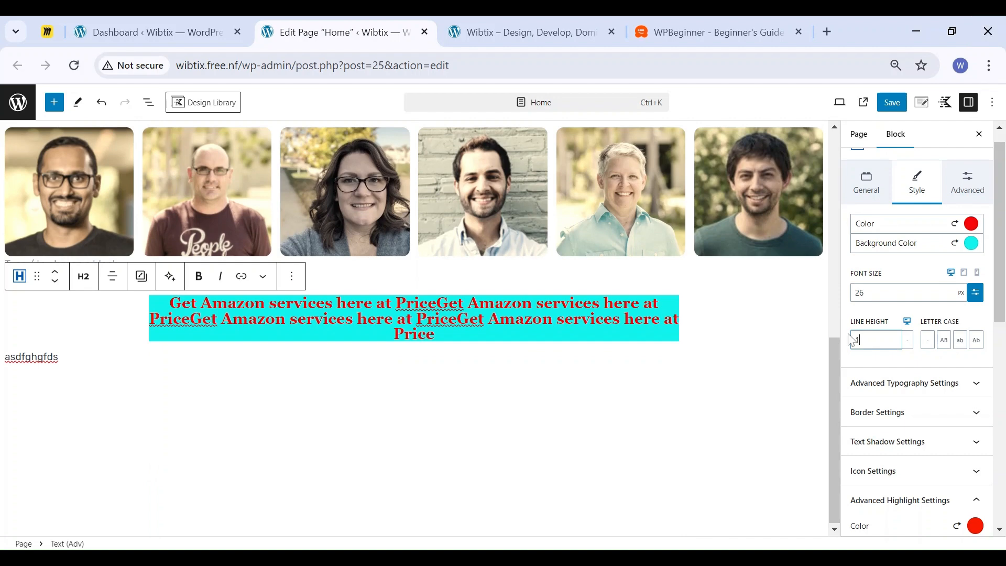
{"action": "key", "text": "BackSpace"}
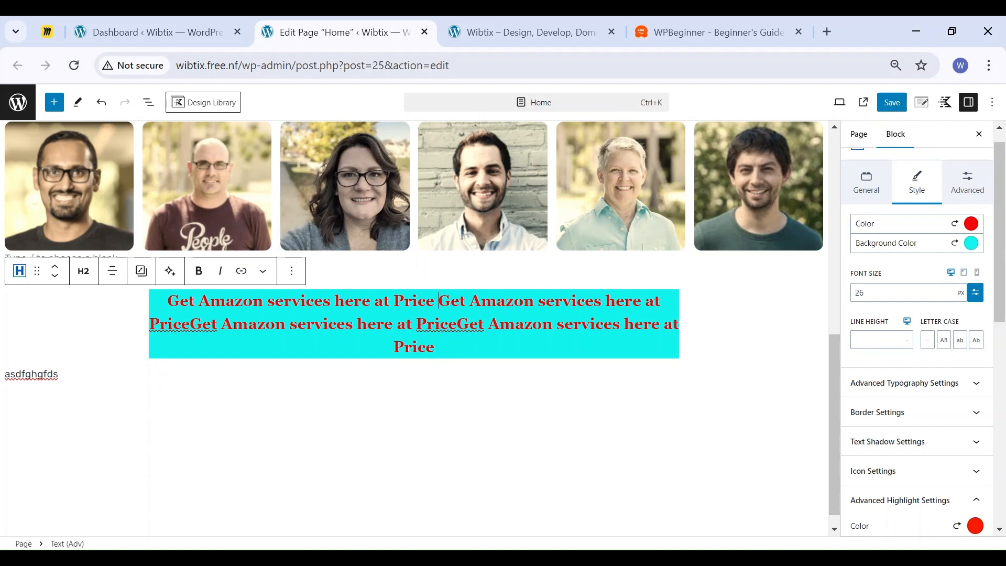
Step: Try the uppercase, lowercase and capitalize letter cases on the heading, then clear the letter case
{"action": "left_click", "coordinate": [946, 342]}
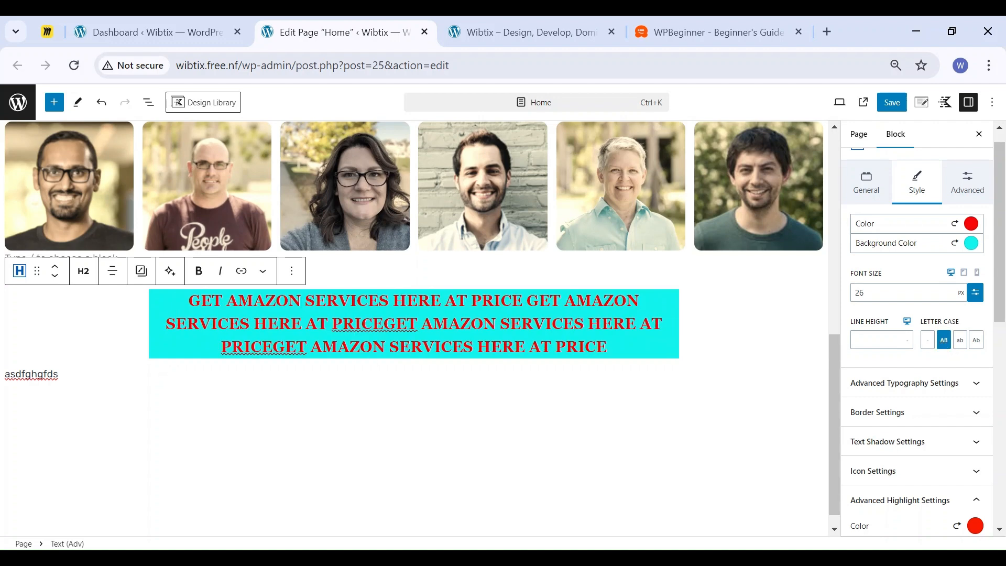
{"action": "left_click", "coordinate": [961, 341]}
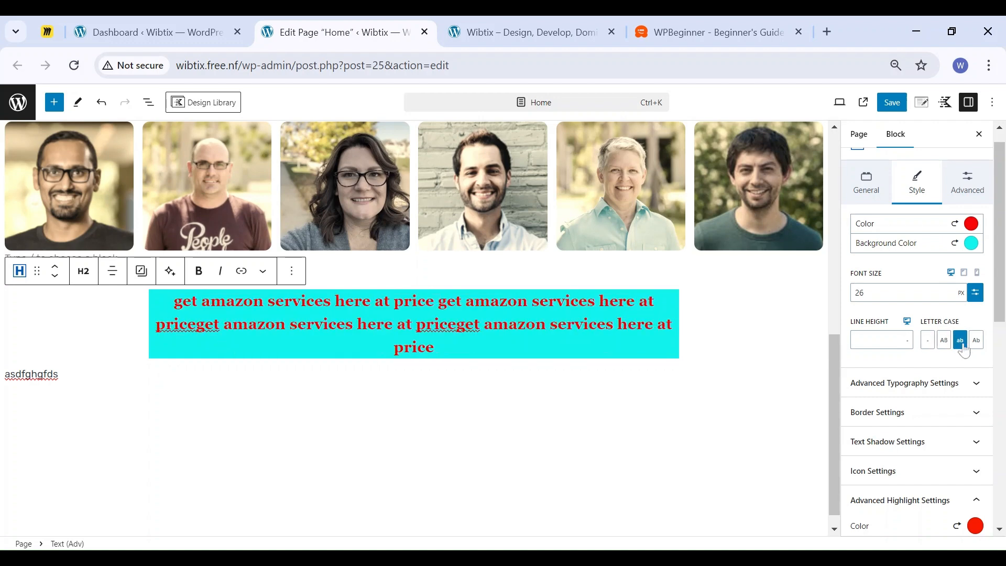
{"action": "left_click", "coordinate": [977, 342]}
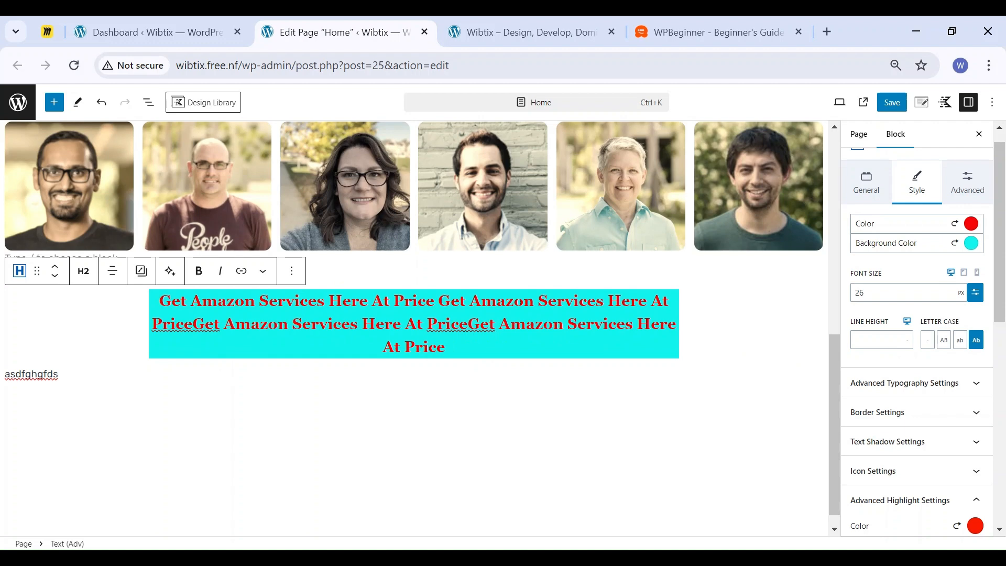
{"action": "left_click", "coordinate": [977, 341]}
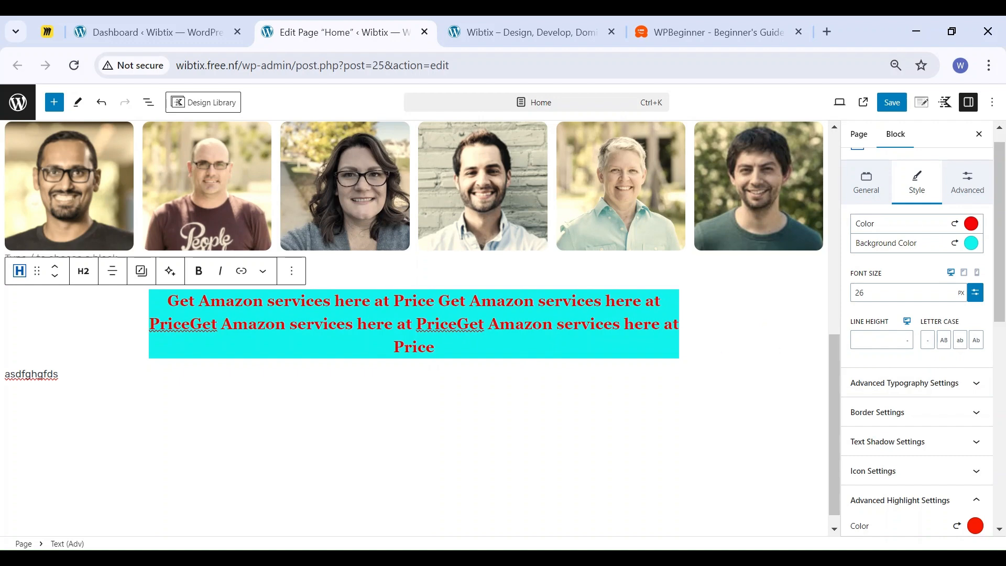
Step: Open the Advanced Typography Settings and review the font family and font weight options
{"action": "left_click", "coordinate": [950, 380]}
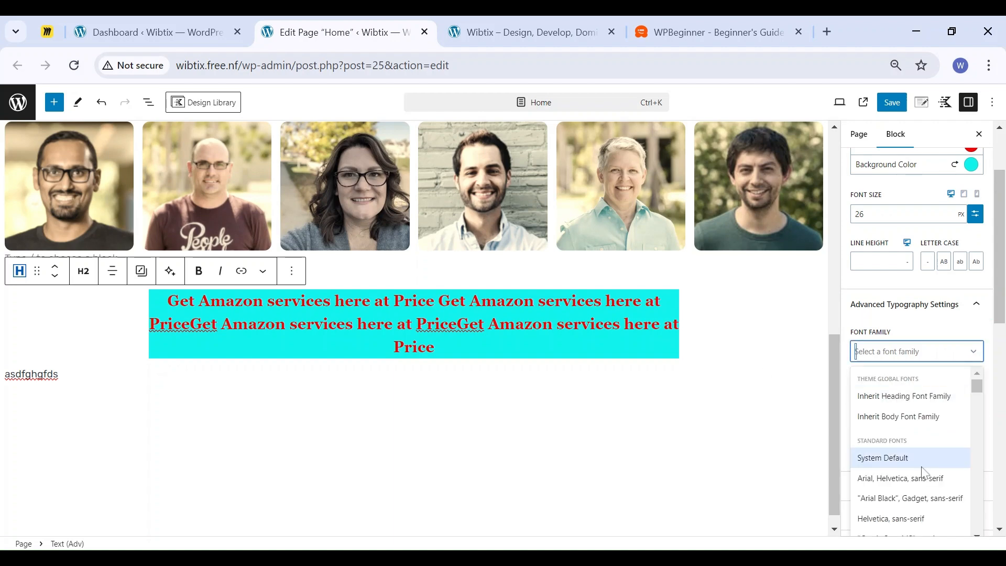
{"action": "left_click", "coordinate": [967, 354]}
{"action": "left_click", "coordinate": [891, 401]}
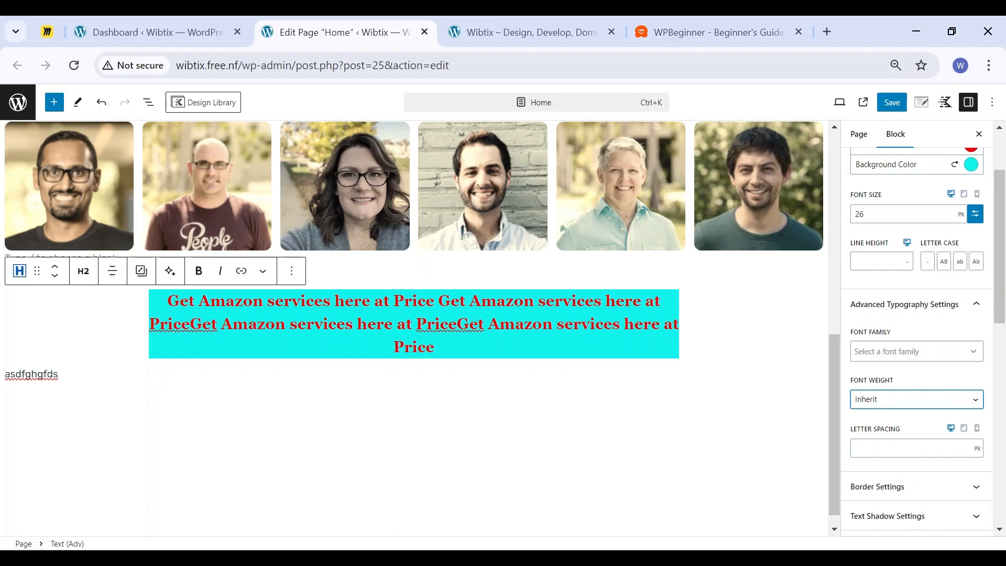
Step: Add a 2 px border around the heading in dark color 1A202C
{"action": "scroll", "coordinate": [915, 412], "scroll_direction": "down", "scroll_amount": 3}
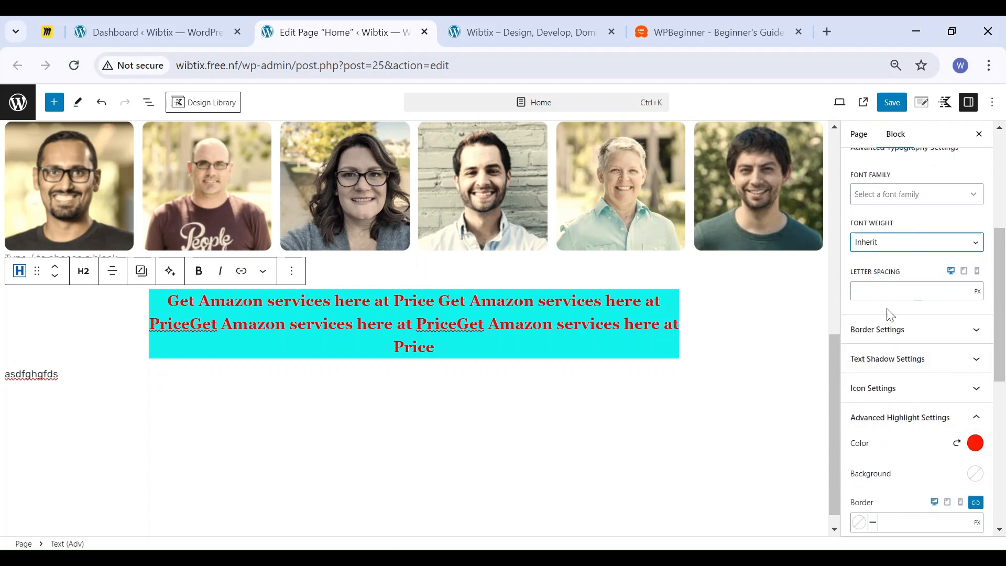
{"action": "left_click", "coordinate": [938, 330]}
{"action": "left_click", "coordinate": [912, 374]}
{"action": "type", "text": "2"}
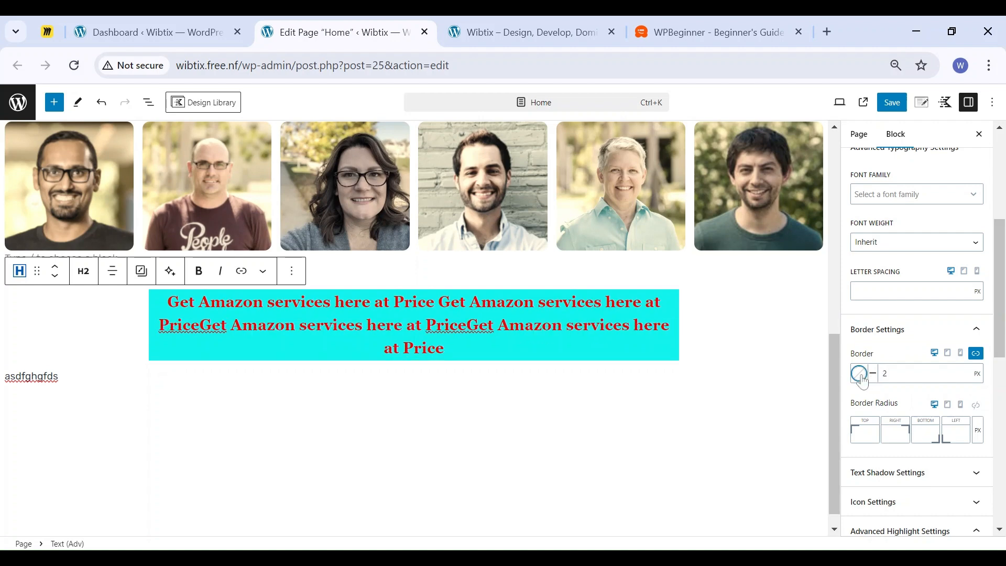
{"action": "left_click", "coordinate": [859, 374]}
{"action": "left_click", "coordinate": [731, 350]}
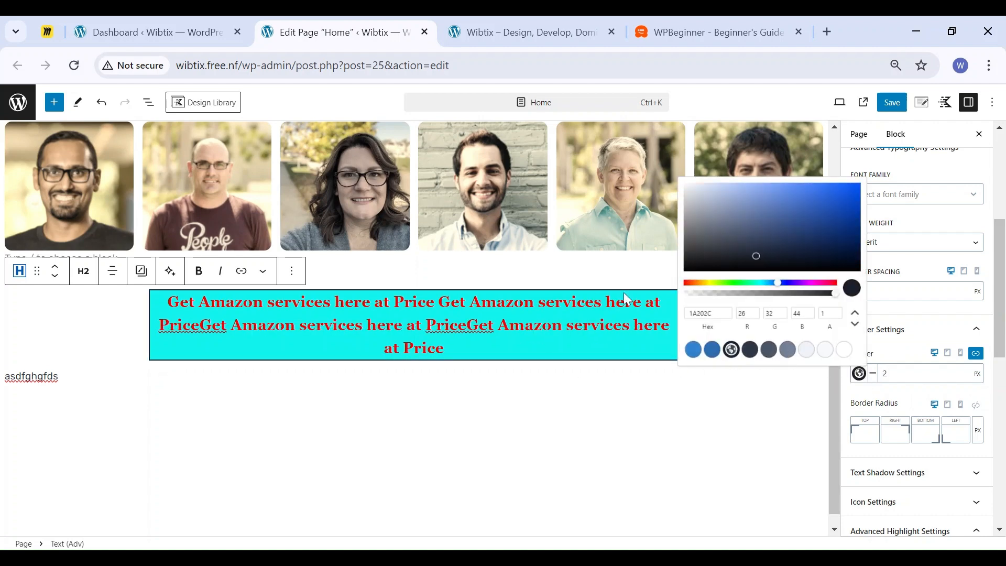
{"action": "left_click", "coordinate": [914, 400]}
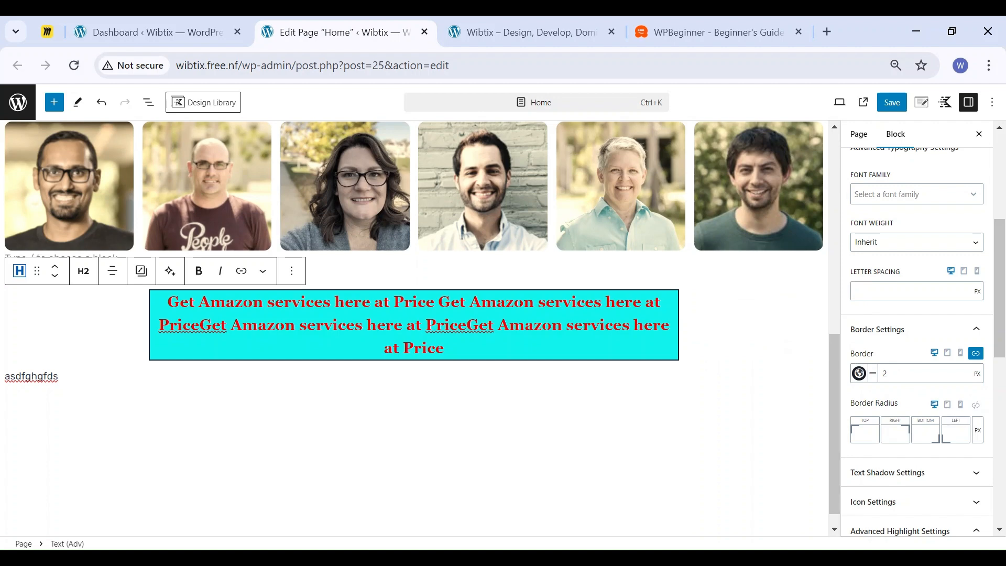
Step: Set the heading border radius to 9 px
{"action": "left_click", "coordinate": [975, 406]}
{"action": "left_click", "coordinate": [965, 430]}
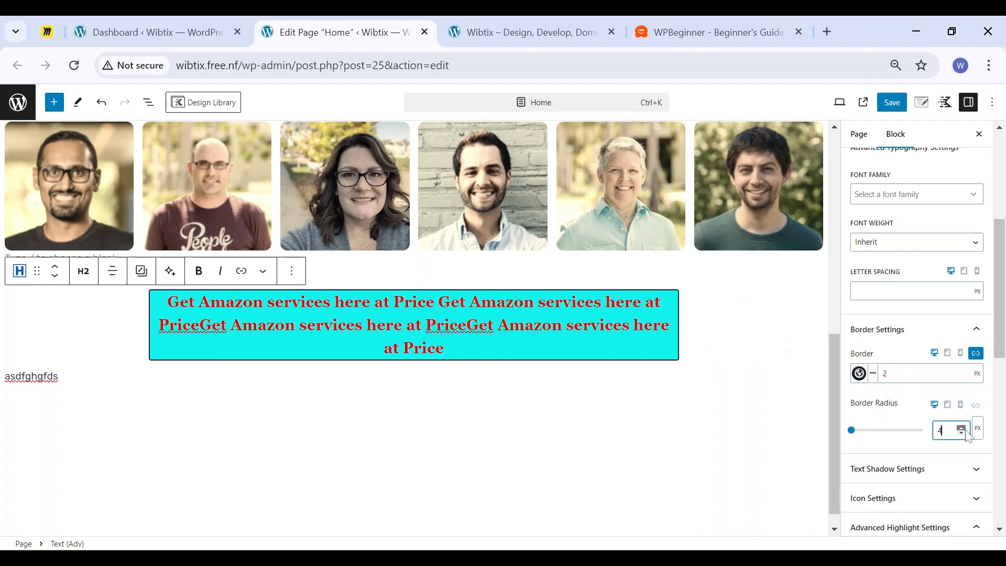
{"action": "scroll", "coordinate": [943, 466], "scroll_direction": "down", "scroll_amount": 1}
Step: Enable a text shadow on the heading with X 0, Y 0 and blur 1
{"action": "left_click", "coordinate": [965, 392]}
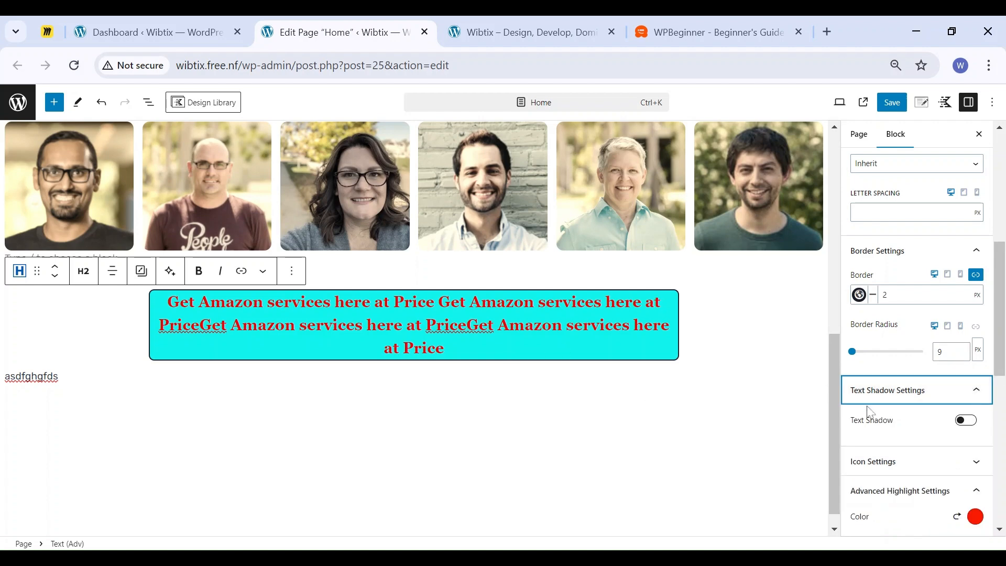
{"action": "left_click", "coordinate": [964, 422]}
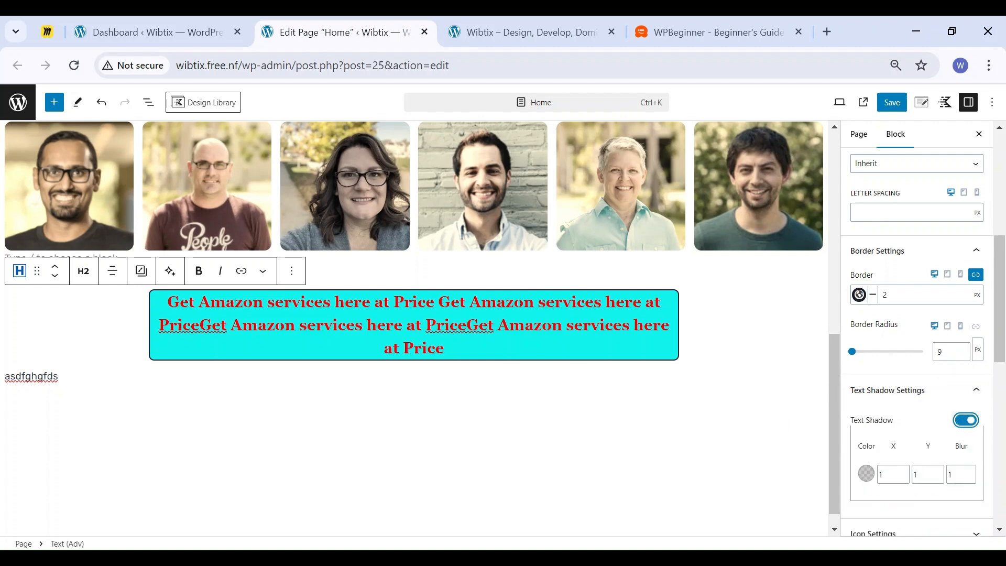
{"action": "left_click", "coordinate": [971, 472]}
{"action": "left_click_drag", "start_coordinate": [958, 475], "coordinate": [935, 475]}
{"action": "type", "text": "0"}
{"action": "scroll", "coordinate": [968, 432], "scroll_direction": "down", "scroll_amount": 2}
{"action": "left_click", "coordinate": [933, 456]}
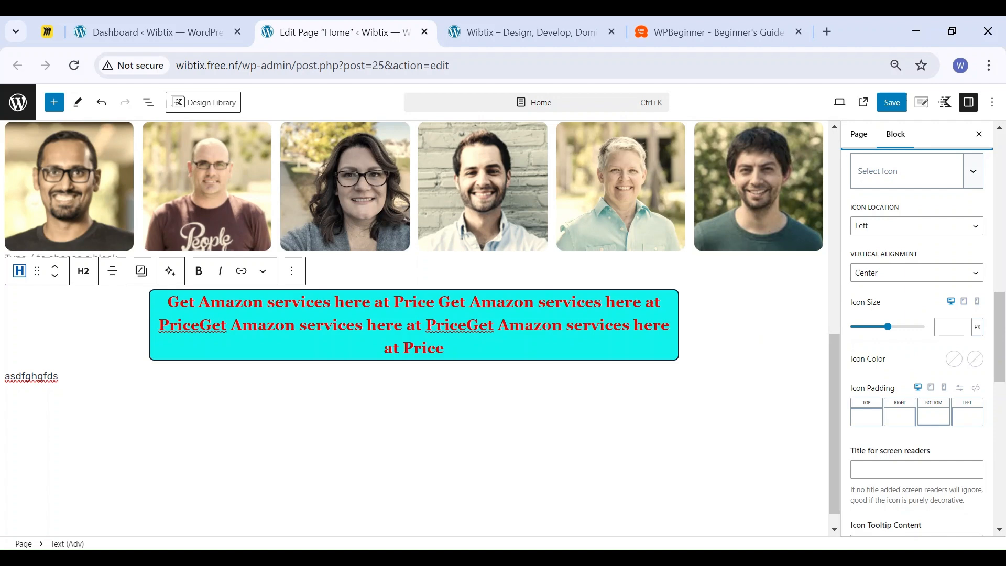
Step: Delete the end of the heading text so it ends with 'Get Amazon services here at Pr'
{"action": "left_click_drag", "start_coordinate": [231, 325], "coordinate": [445, 350]}
{"action": "key", "text": "BackSpace"}
{"action": "key", "text": "BackSpace"}
{"action": "key", "text": "BackSpace"}
{"action": "key", "text": "BackSpace"}
{"action": "key", "text": "BackSpace"}
{"action": "key", "text": "BackSpace"}
{"action": "key", "text": "BackSpace"}
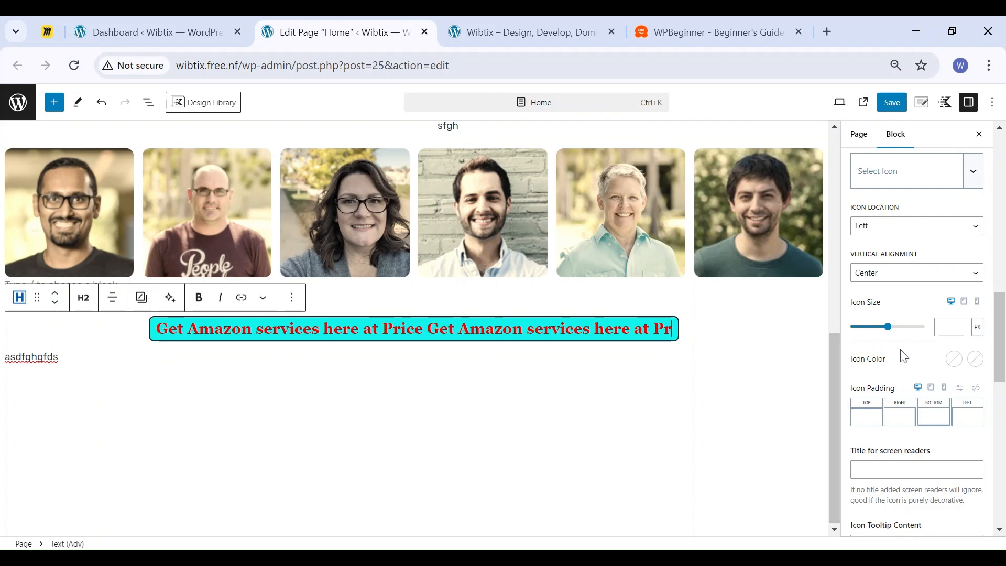
Step: Add the pulse line icon to the heading from the icon picker
{"action": "scroll", "coordinate": [903, 271], "scroll_direction": "up", "scroll_amount": 2}
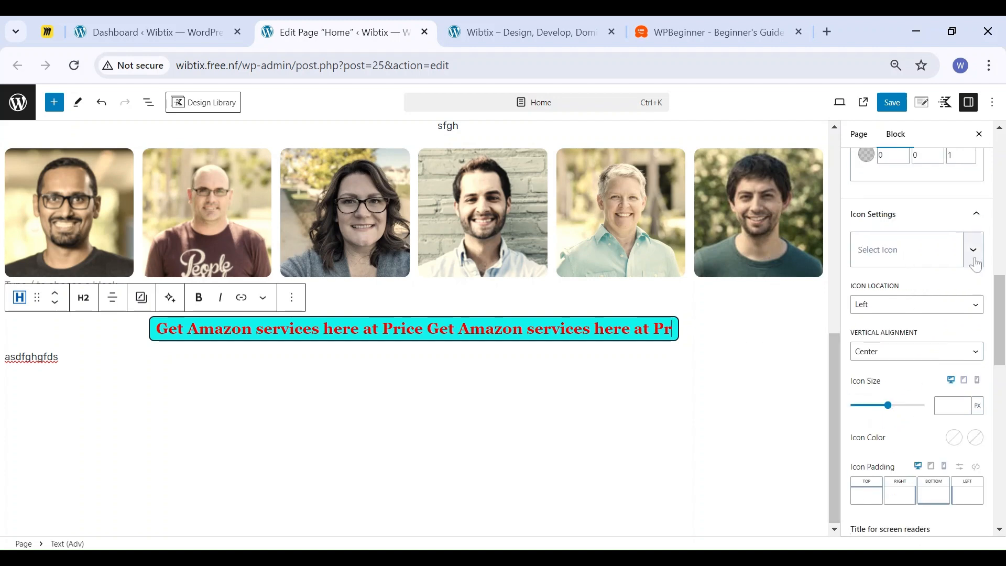
{"action": "left_click", "coordinate": [912, 250]}
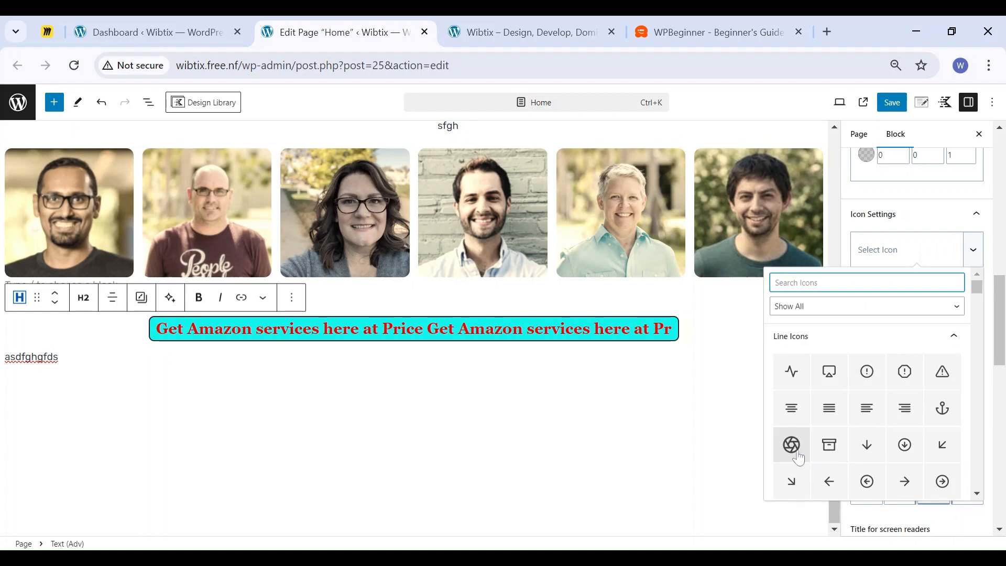
{"action": "left_click", "coordinate": [803, 377]}
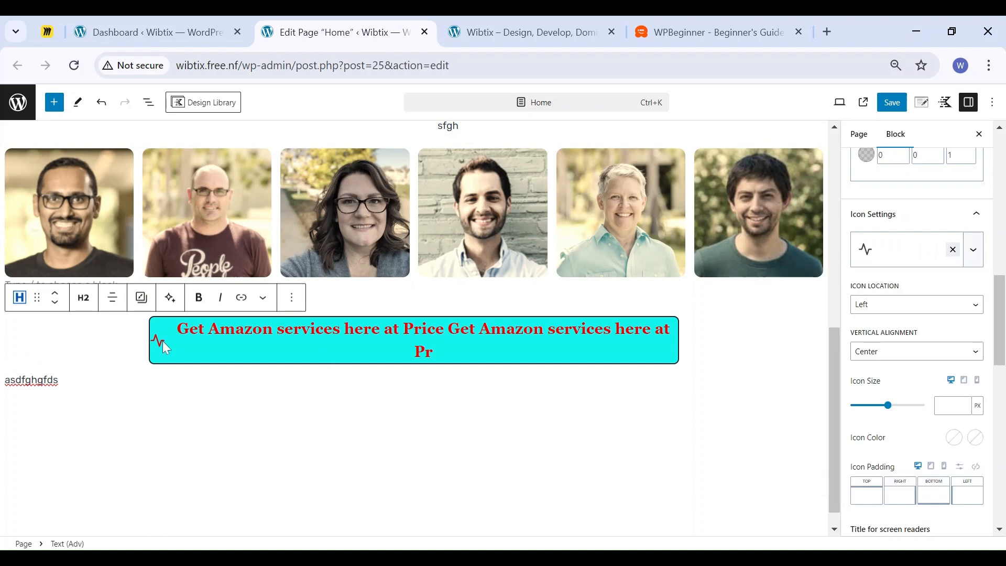
Step: Set the icon location to Right and its vertical alignment to Baseline
{"action": "left_click", "coordinate": [892, 310]}
{"action": "left_click", "coordinate": [883, 344]}
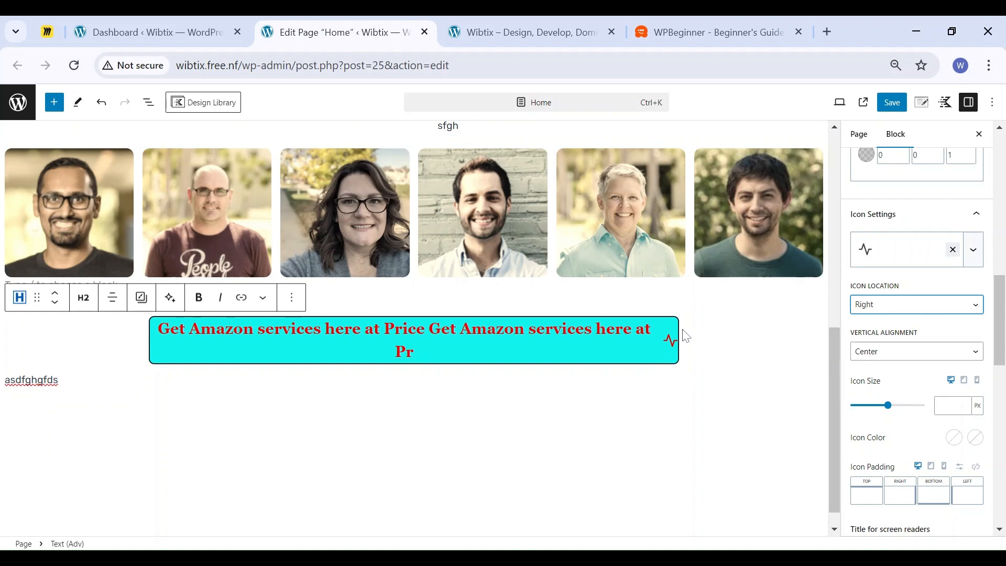
{"action": "left_click", "coordinate": [910, 356]}
{"action": "left_click", "coordinate": [912, 367]}
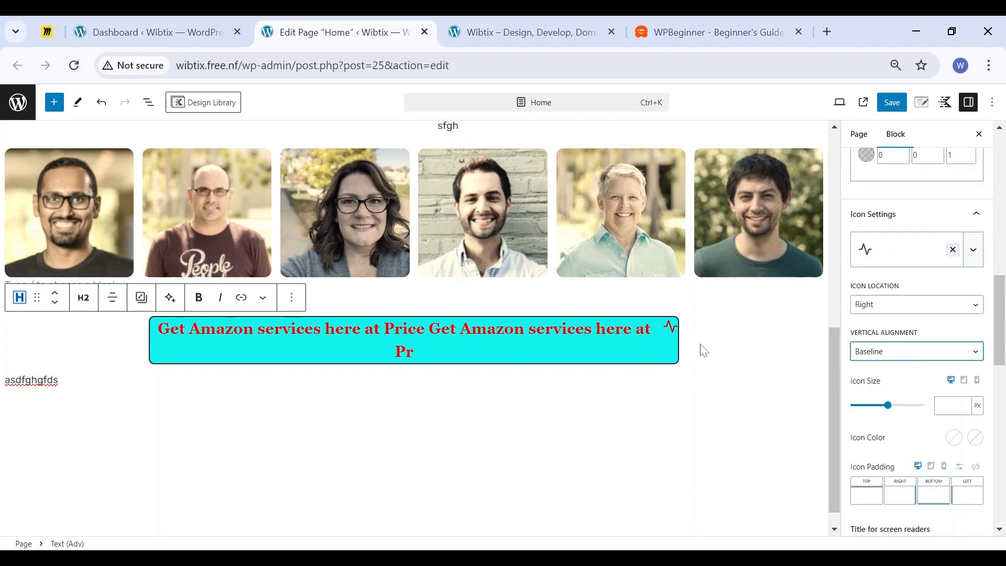
{"action": "left_click", "coordinate": [902, 360]}
{"action": "left_click", "coordinate": [883, 439]}
{"action": "left_click", "coordinate": [902, 362]}
{"action": "left_click", "coordinate": [893, 414]}
Step: Try an icon size of 29 px, then clear the icon size
{"action": "key", "text": "Up"}
{"action": "left_click_drag", "start_coordinate": [888, 405], "coordinate": [861, 406]}
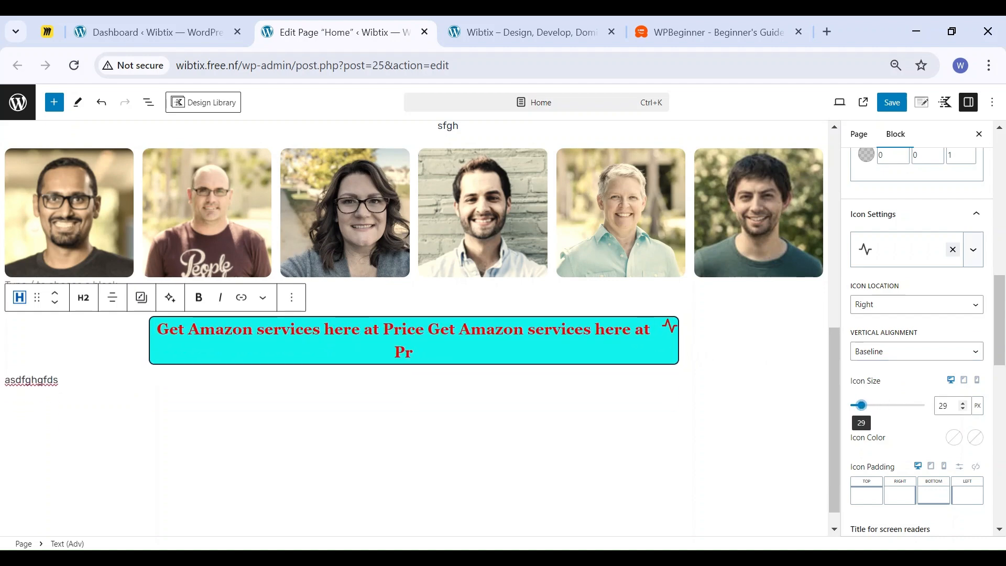
{"action": "left_click_drag", "start_coordinate": [950, 406], "coordinate": [915, 409]}
{"action": "key", "text": "BackSpace"}
Step: Set the icon color to black 000000
{"action": "left_click", "coordinate": [915, 389]}
{"action": "left_click", "coordinate": [954, 438]}
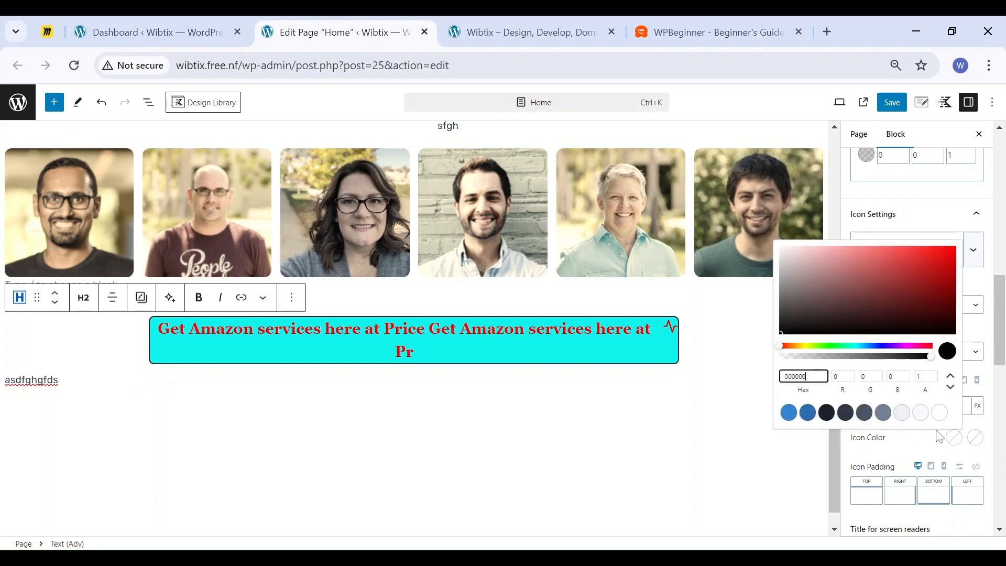
{"action": "left_click", "coordinate": [808, 412]}
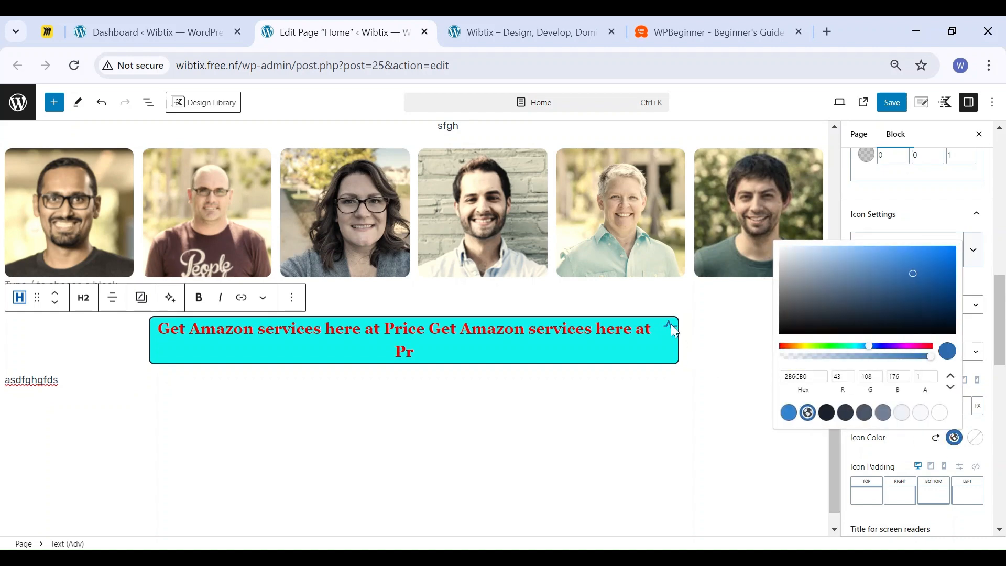
{"action": "left_click_drag", "start_coordinate": [904, 285], "coordinate": [845, 347]}
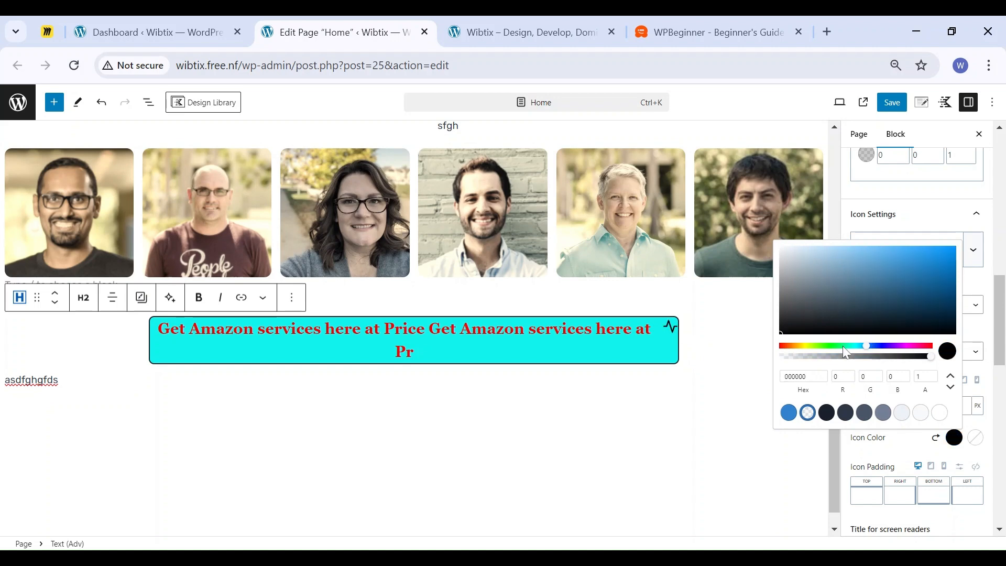
{"action": "left_click", "coordinate": [914, 454]}
Step: Set the icon's left padding to SM
{"action": "scroll", "coordinate": [870, 485], "scroll_direction": "down", "scroll_amount": 1}
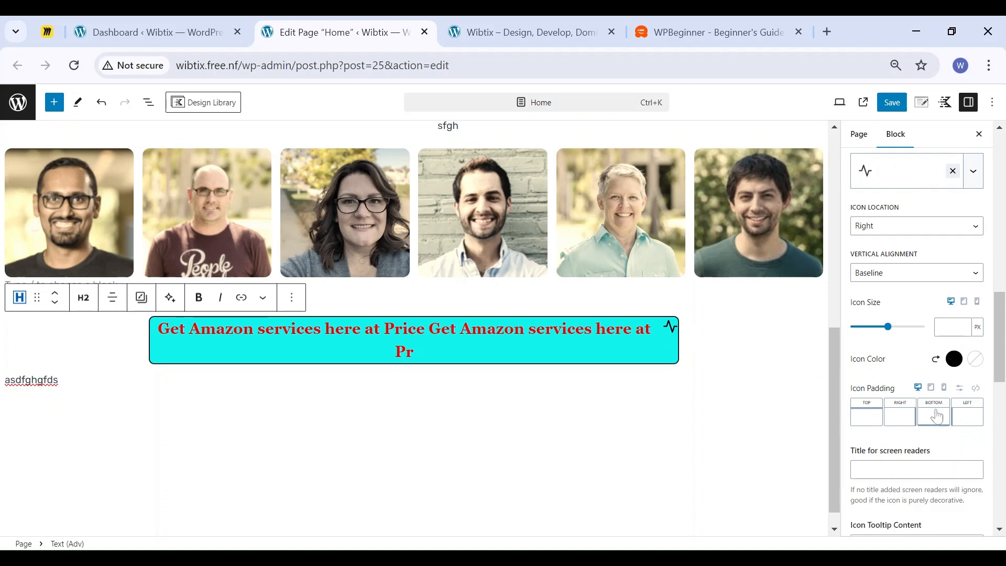
{"action": "left_click", "coordinate": [967, 415]}
{"action": "left_click_drag", "start_coordinate": [894, 465], "coordinate": [864, 470]}
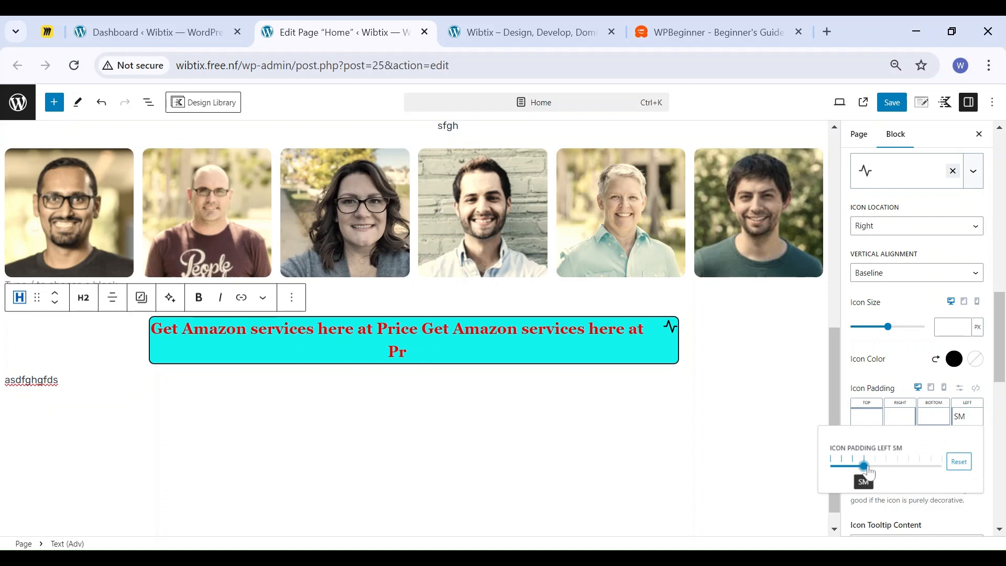
{"action": "left_click", "coordinate": [906, 380]}
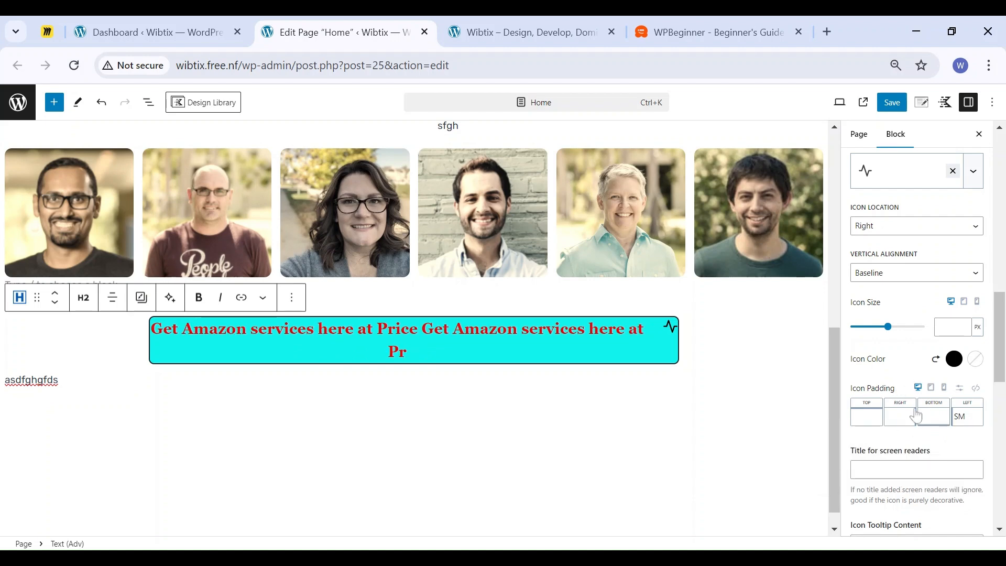
Step: Enter cvvc as the icon tooltip content
{"action": "scroll", "coordinate": [907, 418], "scroll_direction": "down", "scroll_amount": 3}
{"action": "left_click", "coordinate": [914, 408]}
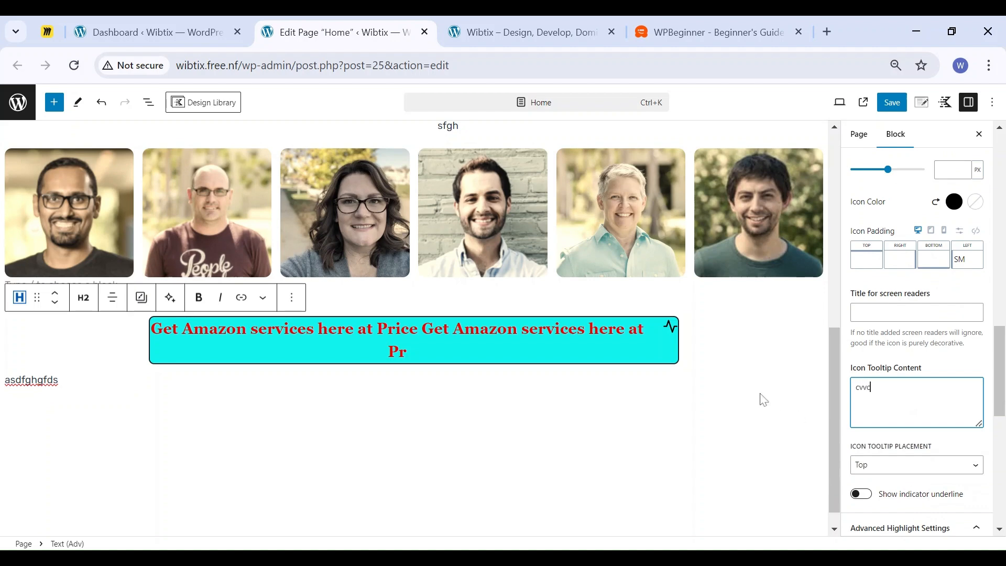
{"action": "left_click", "coordinate": [945, 361]}
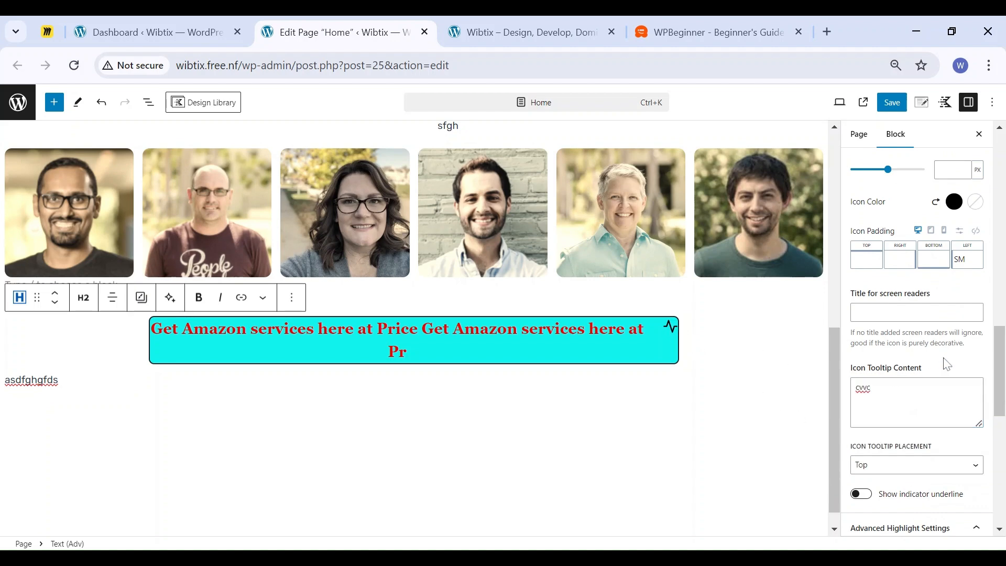
Step: Try switching the tooltip's Show indicator underline on and back off
{"action": "scroll", "coordinate": [943, 360], "scroll_direction": "down", "scroll_amount": 3}
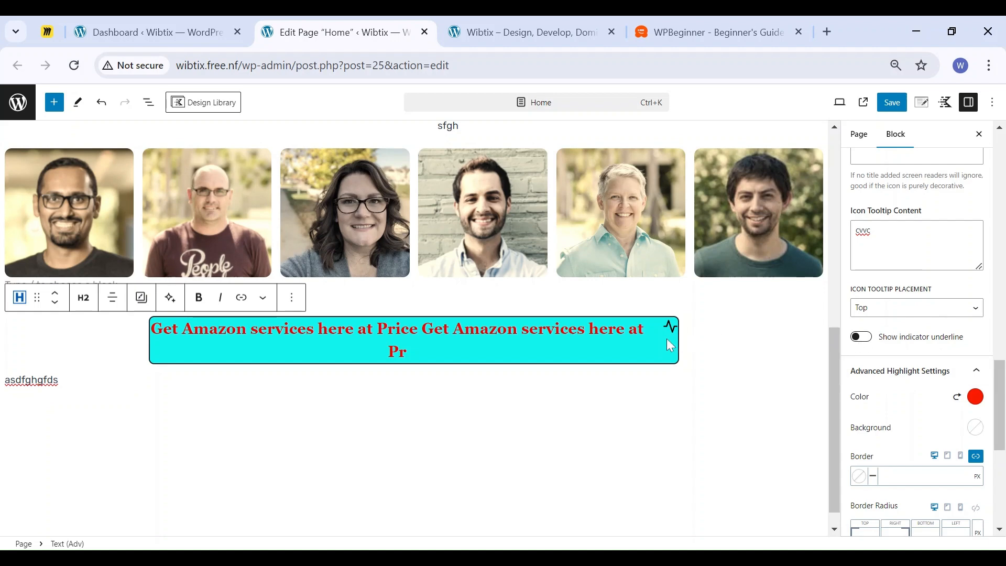
{"action": "left_click", "coordinate": [860, 338]}
{"action": "left_click", "coordinate": [864, 339]}
{"action": "scroll", "coordinate": [882, 370], "scroll_direction": "down", "scroll_amount": 3}
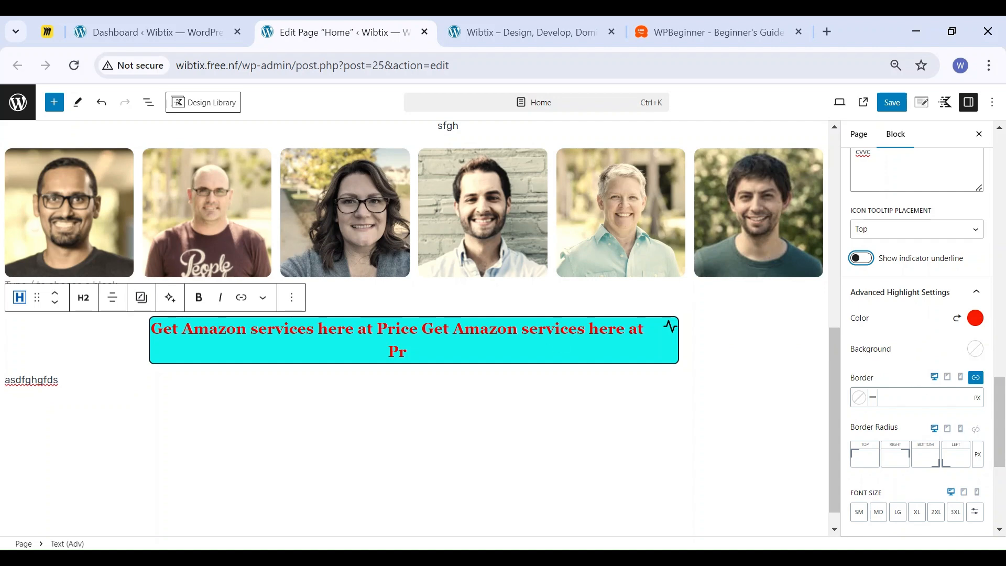
Step: Apply an advanced highlight to "mazo" in the heading and set its highlight color to blue 2B6CB0
{"action": "left_click_drag", "start_coordinate": [465, 329], "coordinate": [506, 329]}
{"action": "left_click", "coordinate": [263, 298]}
{"action": "left_click", "coordinate": [290, 338]}
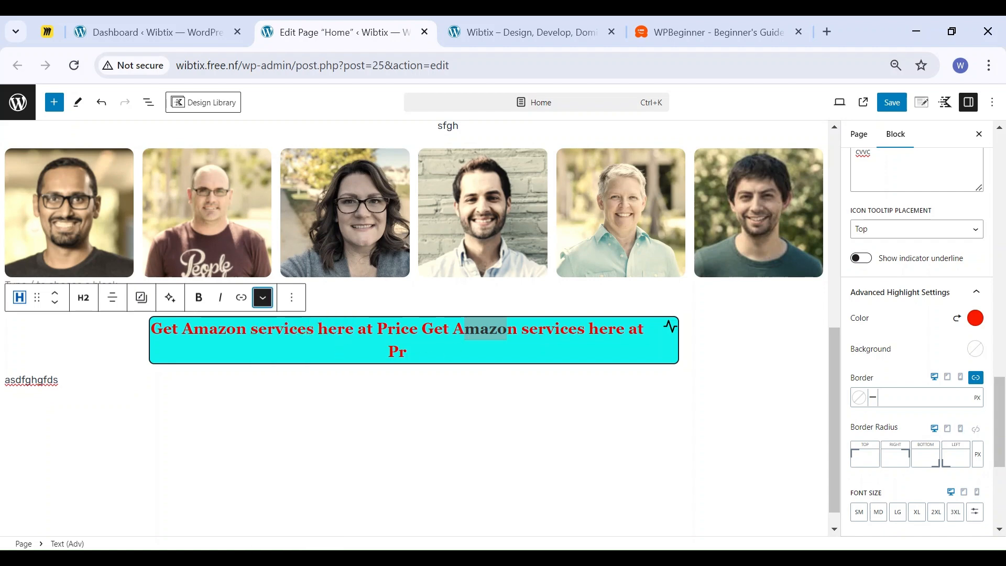
{"action": "left_click", "coordinate": [529, 329]}
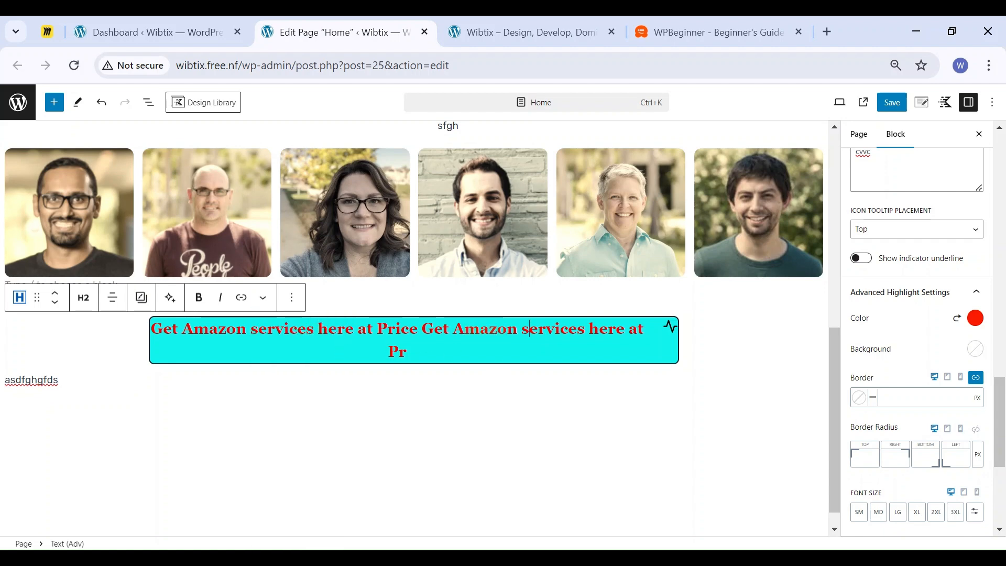
{"action": "left_click", "coordinate": [975, 319]}
{"action": "left_click", "coordinate": [830, 294]}
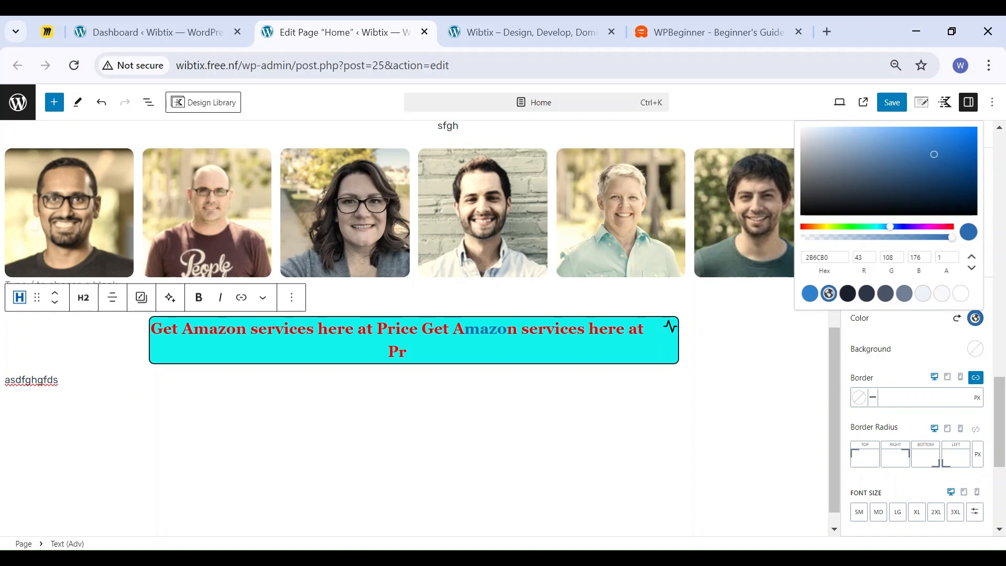
Step: Set the highlight background color to F7FAFC
{"action": "left_click", "coordinate": [974, 350]}
{"action": "left_click", "coordinate": [975, 350]}
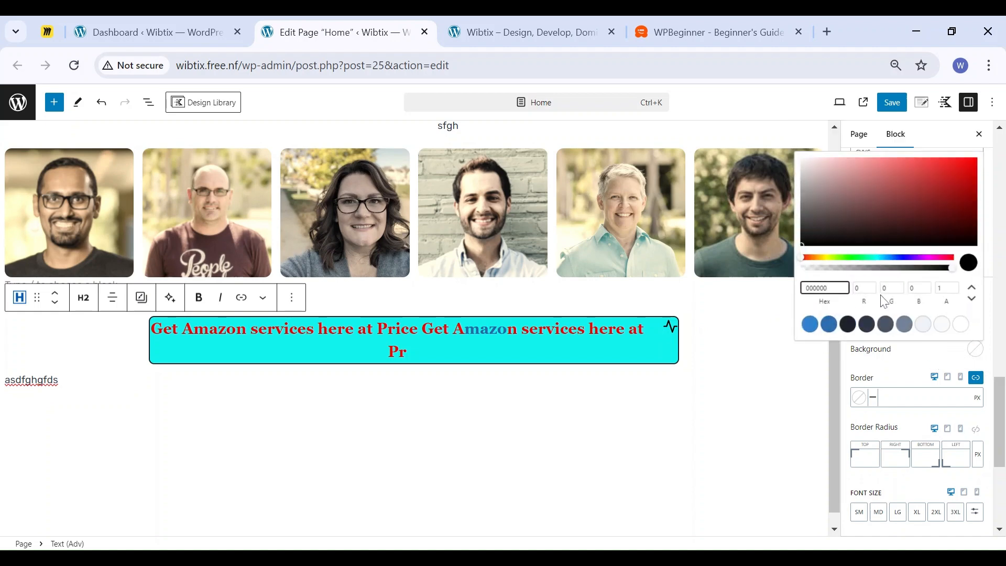
{"action": "left_click", "coordinate": [942, 325]}
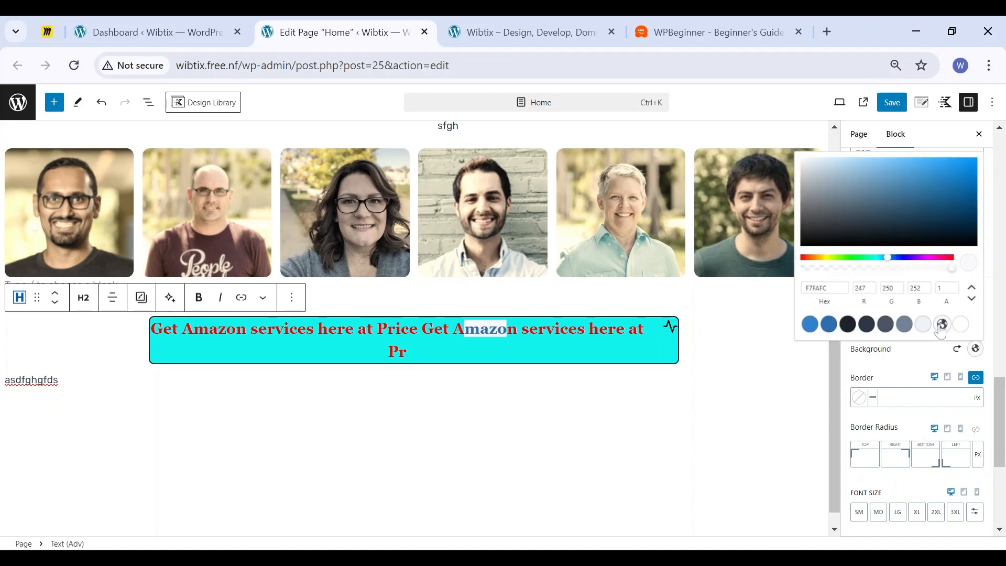
Step: Give the highlight a 3 px border colored 718096
{"action": "left_click", "coordinate": [883, 398]}
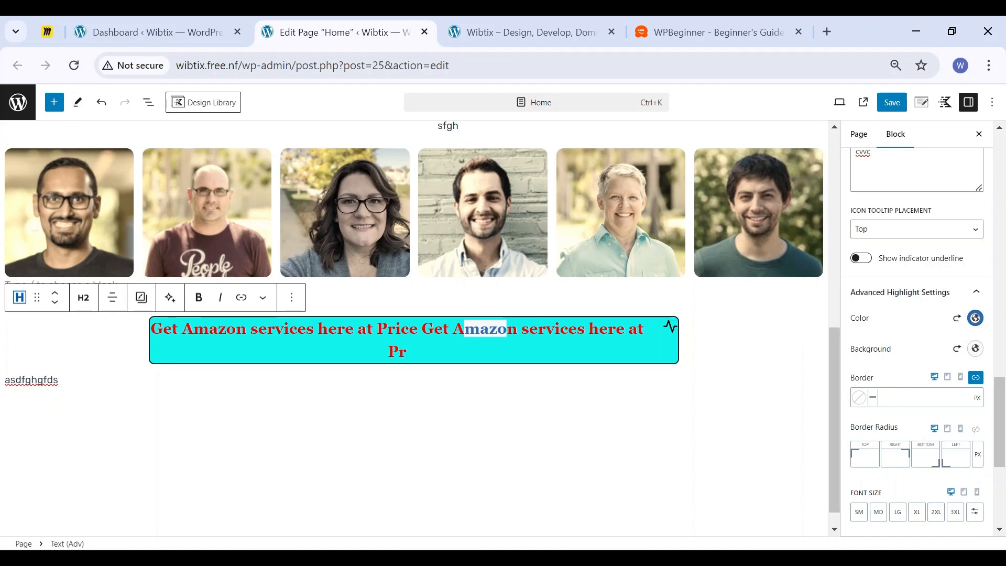
{"action": "type", "text": "3"}
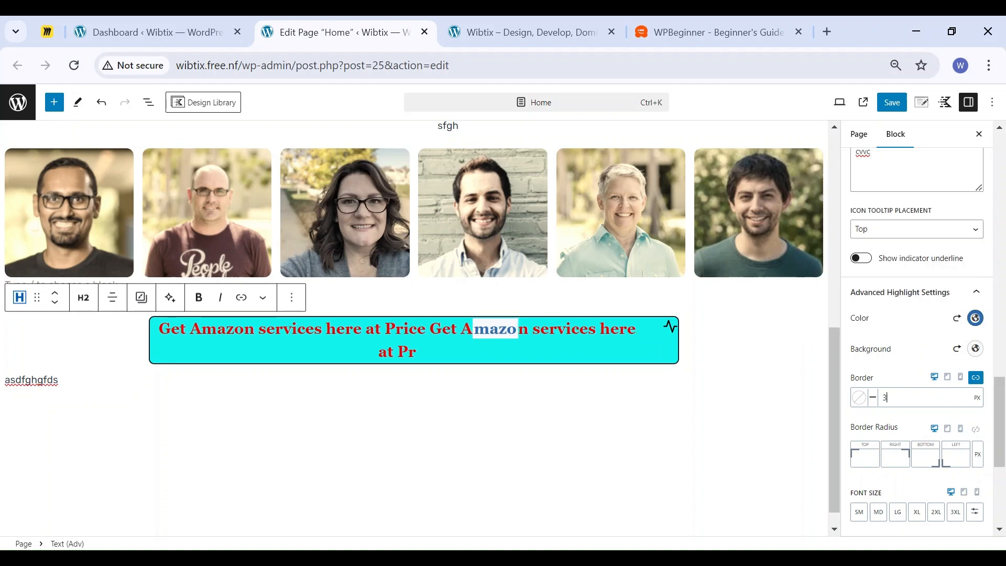
{"action": "left_click", "coordinate": [860, 397]}
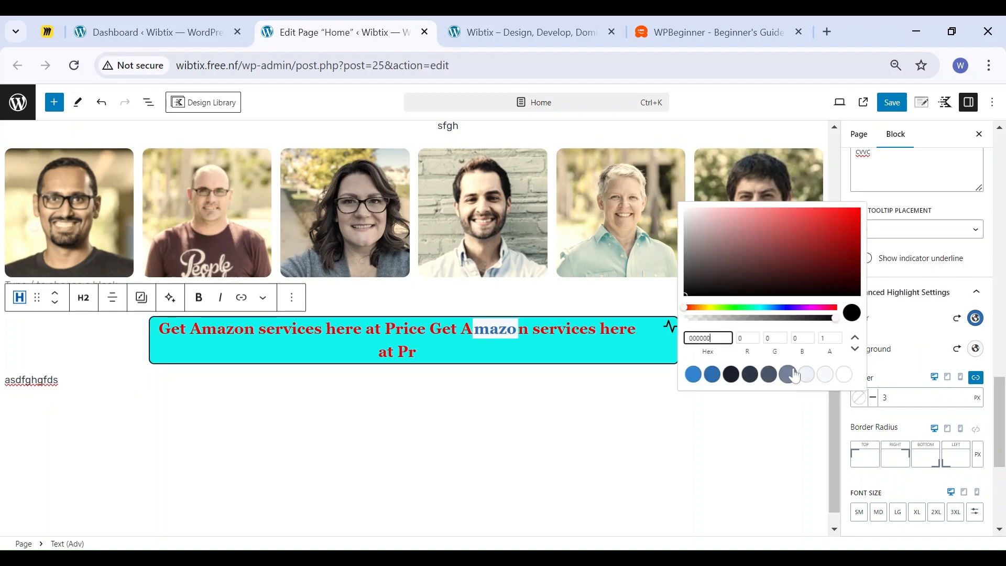
{"action": "left_click", "coordinate": [788, 374]}
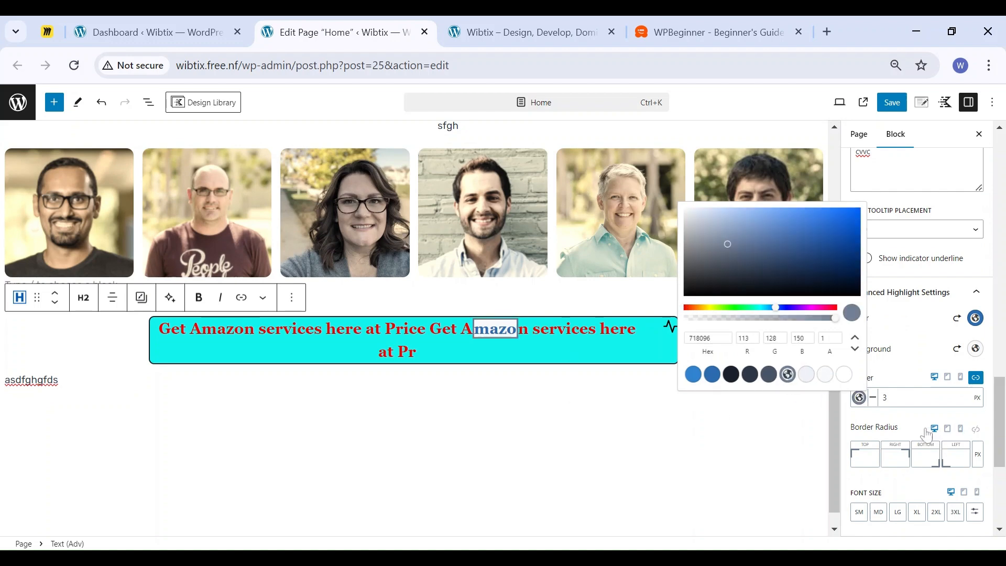
Step: Set the highlight's border radius to about 274 px
{"action": "left_click", "coordinate": [922, 424]}
{"action": "left_click", "coordinate": [975, 429]}
{"action": "mouse_move", "coordinate": [909, 456]}
{"action": "left_mouse_down"}
{"action": "mouse_move", "coordinate": [870, 459]}
{"action": "mouse_move", "coordinate": [890, 456]}
{"action": "left_mouse_up"}
Step: Try highlight font sizes MD, 3XL and 2XL, then clear the font size
{"action": "scroll", "coordinate": [887, 448], "scroll_direction": "down", "scroll_amount": 1}
{"action": "left_click", "coordinate": [879, 433]}
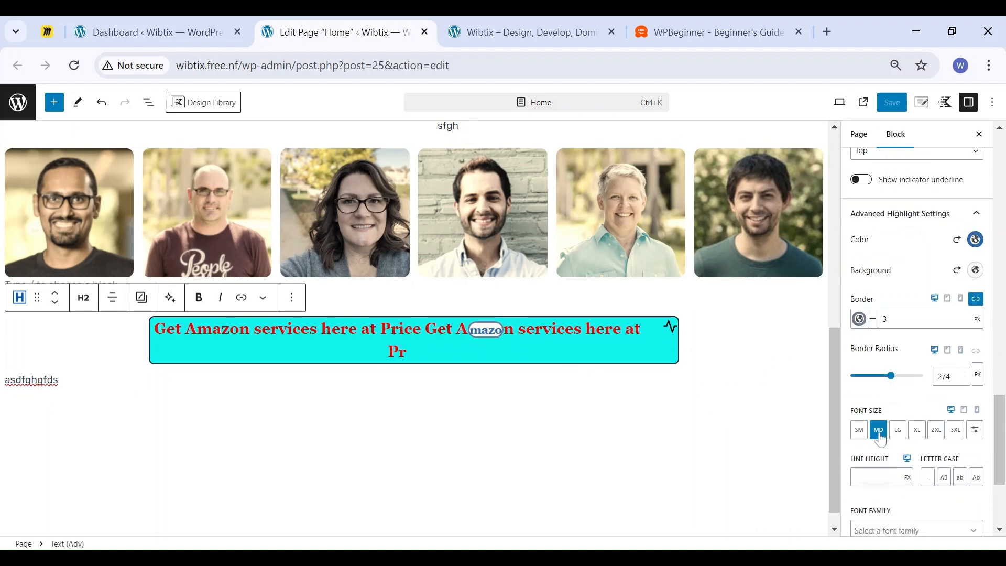
{"action": "left_click", "coordinate": [956, 432]}
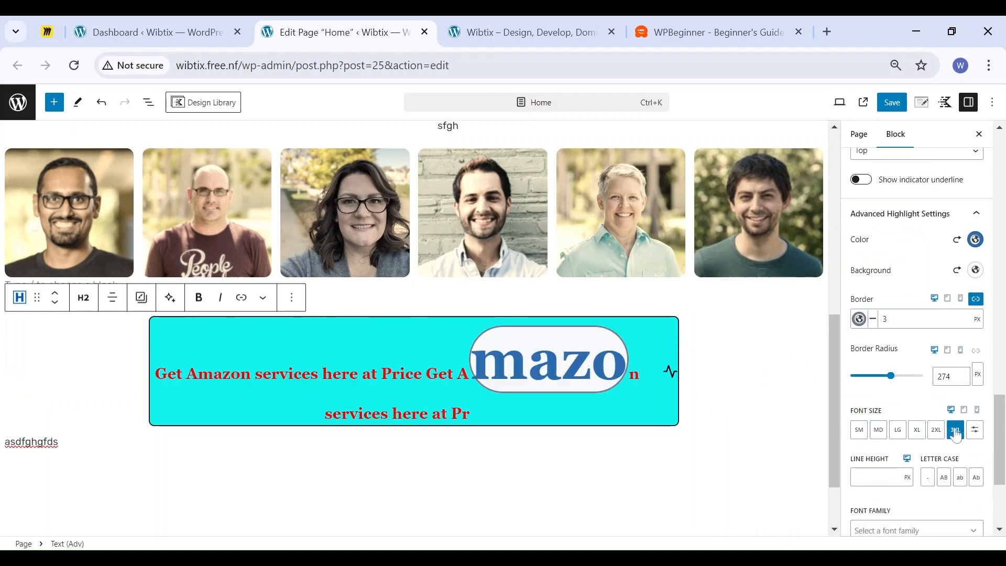
{"action": "left_click", "coordinate": [937, 433]}
{"action": "left_click", "coordinate": [940, 434]}
Step: Set the highlight's right, left and bottom padding to 5 px
{"action": "scroll", "coordinate": [941, 435], "scroll_direction": "down", "scroll_amount": 3}
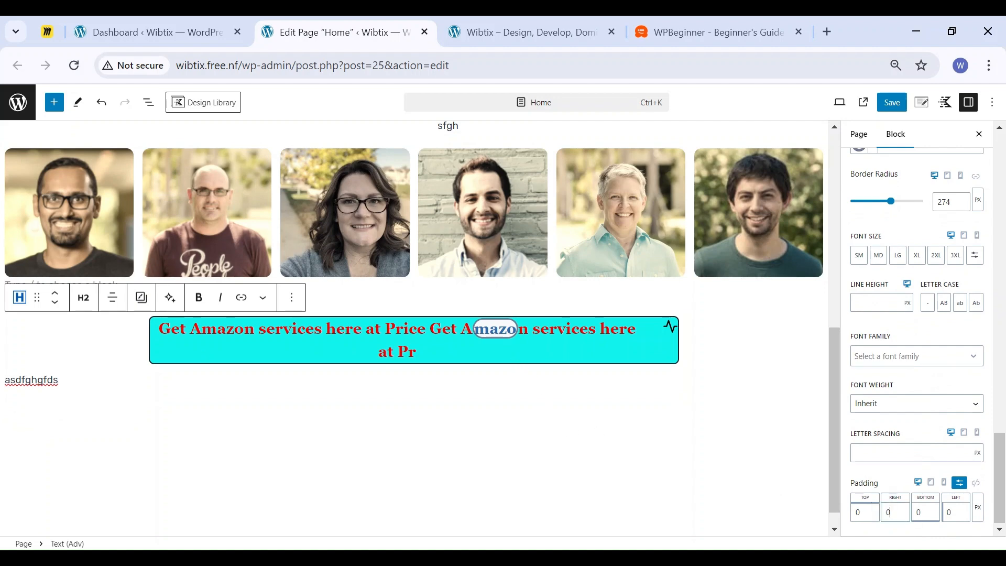
{"action": "type", "text": "5"}
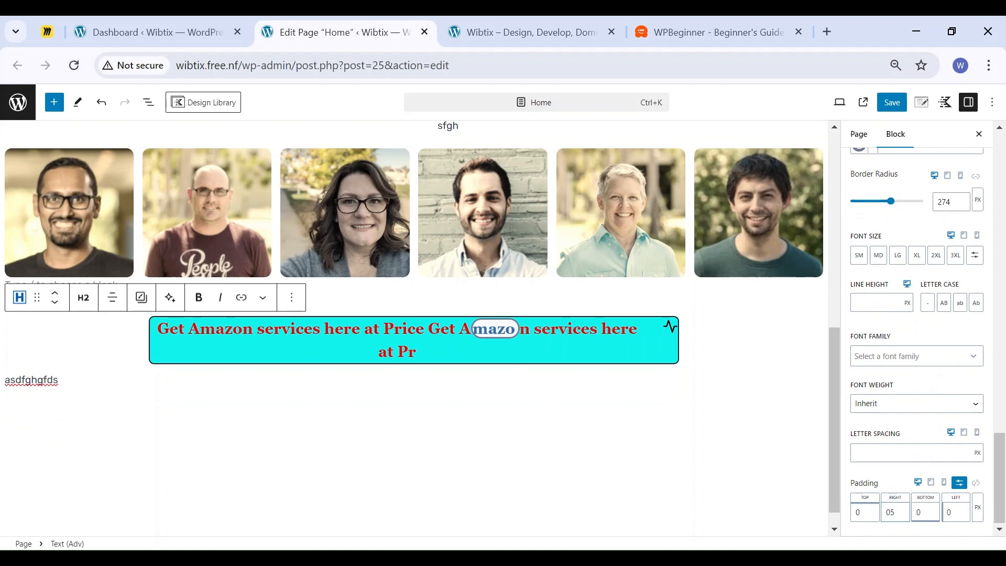
{"action": "left_click", "coordinate": [956, 513]}
{"action": "type", "text": "5"}
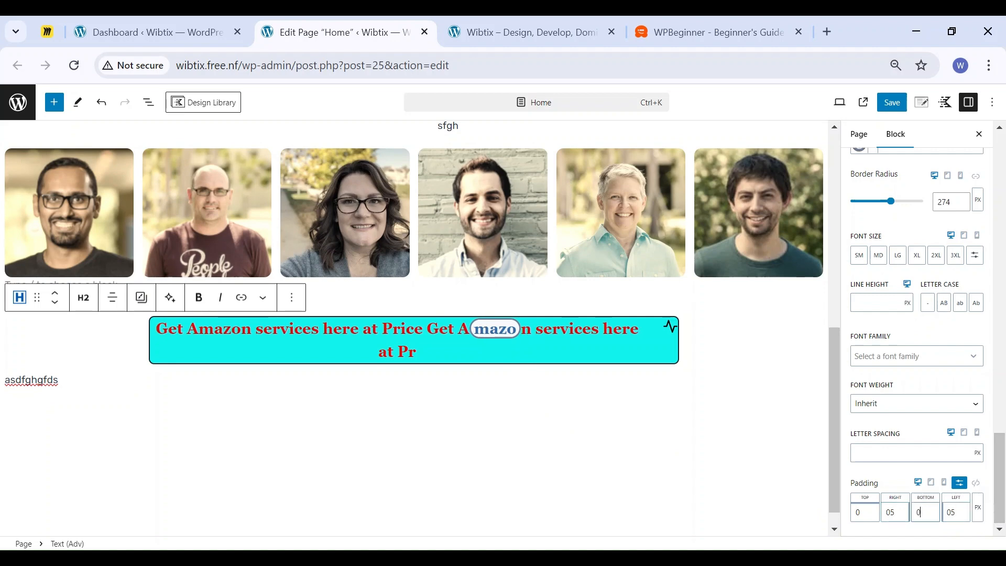
{"action": "type", "text": "5"}
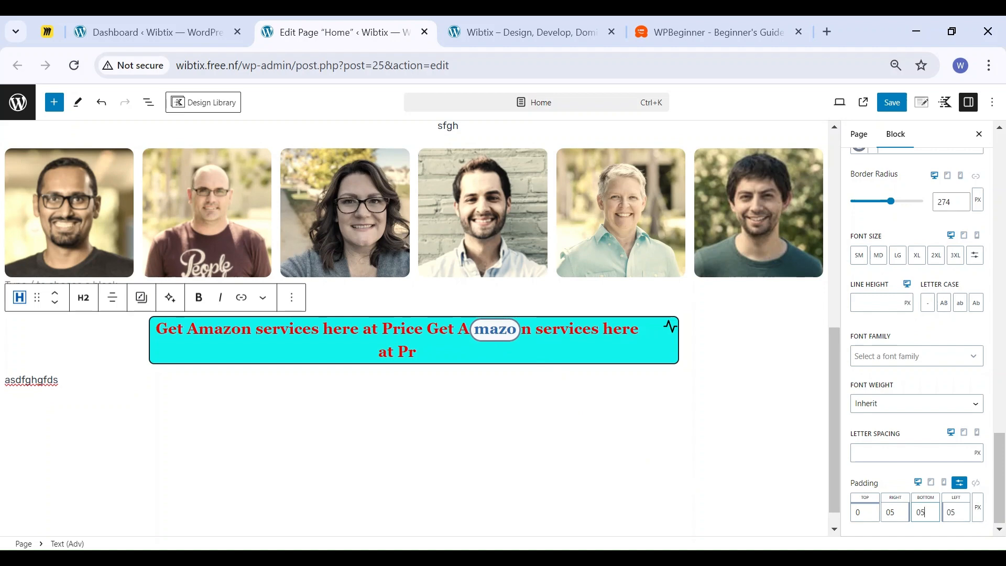
Step: Set the heading block's padding to XS top, SM right, MD bottom and MD left
{"action": "scroll", "coordinate": [981, 420], "scroll_direction": "up", "scroll_amount": 15}
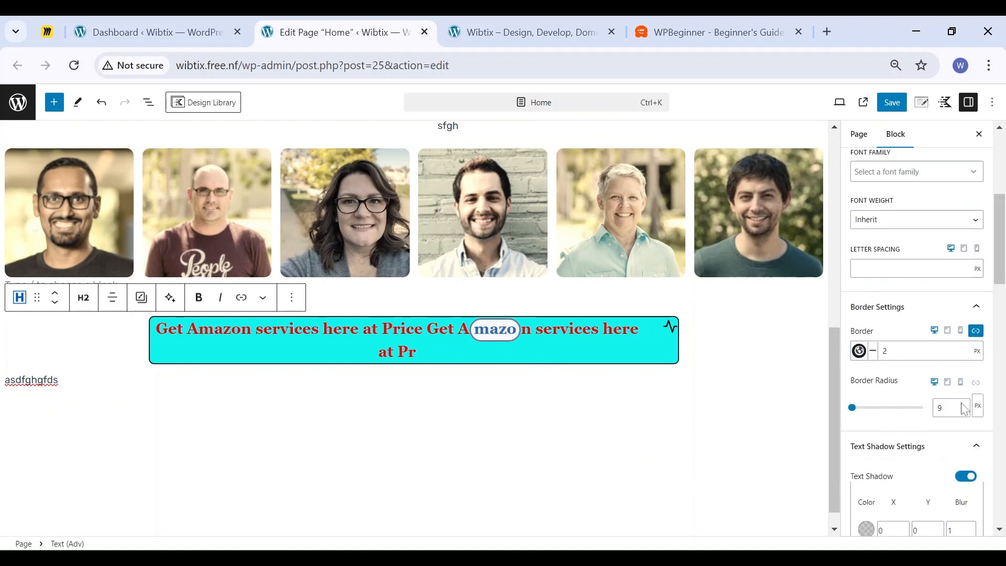
{"action": "left_click", "coordinate": [963, 210]}
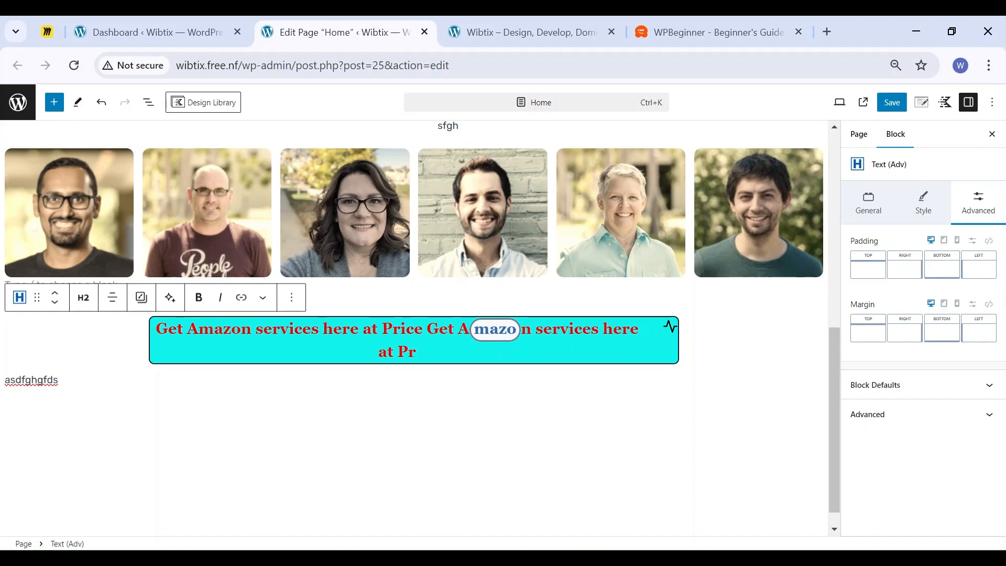
{"action": "left_click", "coordinate": [867, 268]}
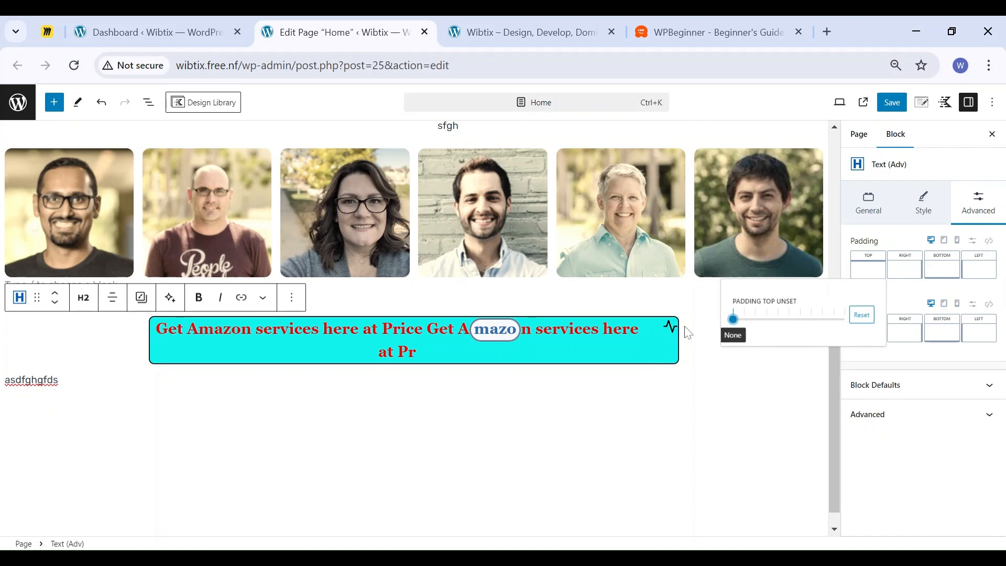
{"action": "left_click_drag", "start_coordinate": [733, 319], "coordinate": [755, 320]}
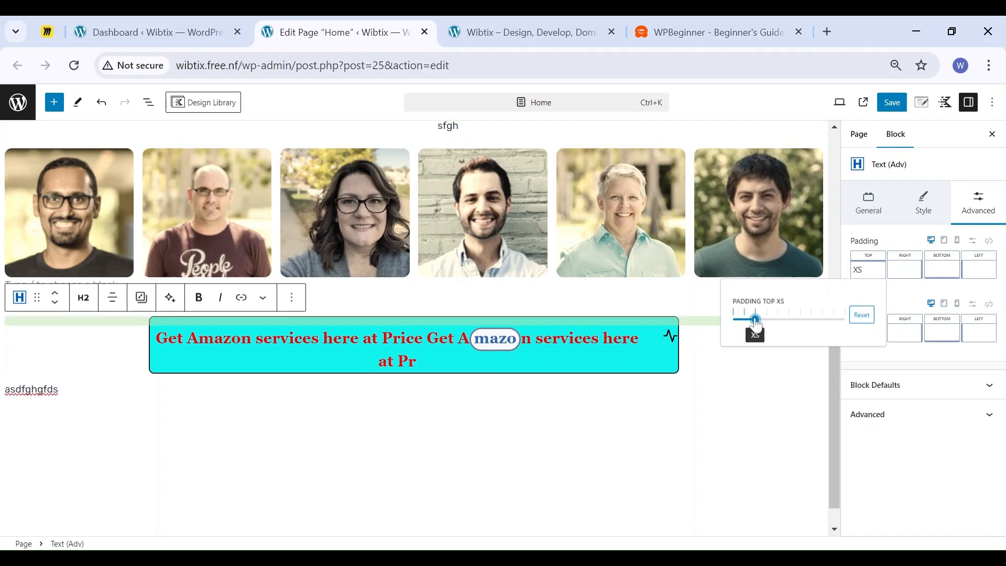
{"action": "left_click", "coordinate": [910, 280]}
{"action": "left_click_drag", "start_coordinate": [769, 319], "coordinate": [804, 319]}
{"action": "left_click", "coordinate": [982, 270]}
{"action": "left_click", "coordinate": [886, 320]}
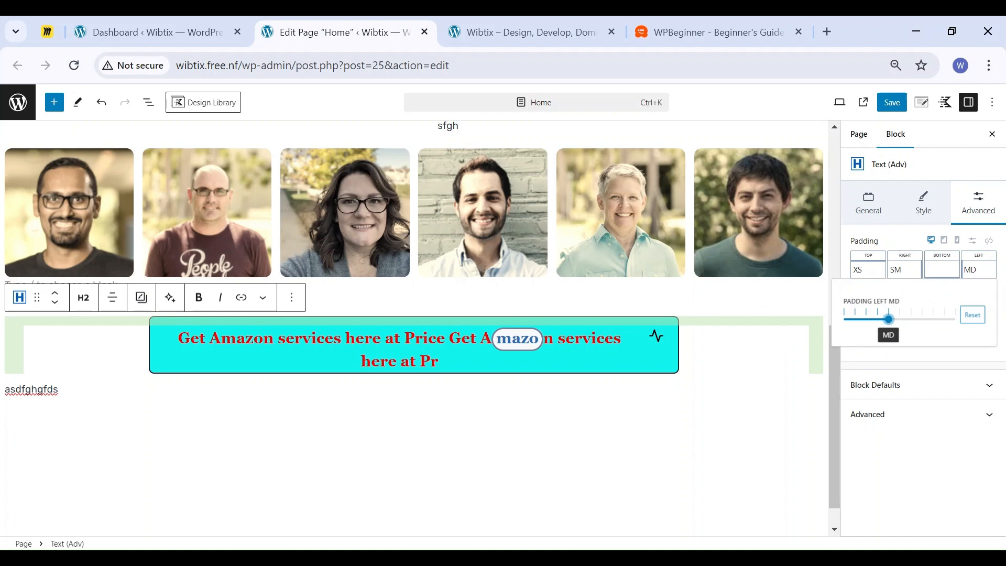
{"action": "left_click", "coordinate": [942, 277]}
{"action": "left_click", "coordinate": [851, 319]}
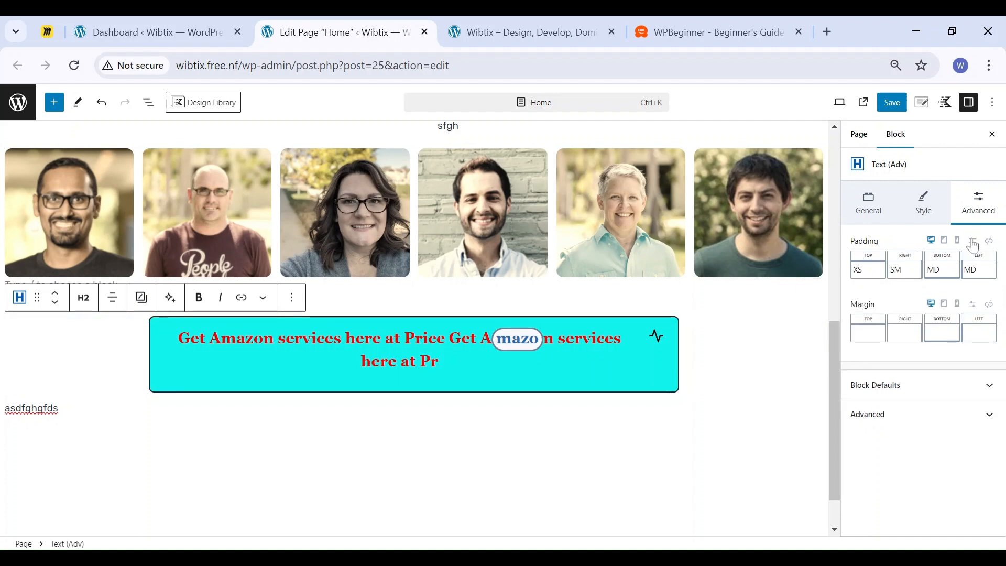
Step: Link all padding sides of the heading block and set them to XS
{"action": "left_click", "coordinate": [991, 242]}
{"action": "mouse_move", "coordinate": [875, 275]}
{"action": "left_mouse_down"}
{"action": "mouse_move", "coordinate": [885, 276]}
{"action": "mouse_move", "coordinate": [878, 276]}
{"action": "left_mouse_up"}
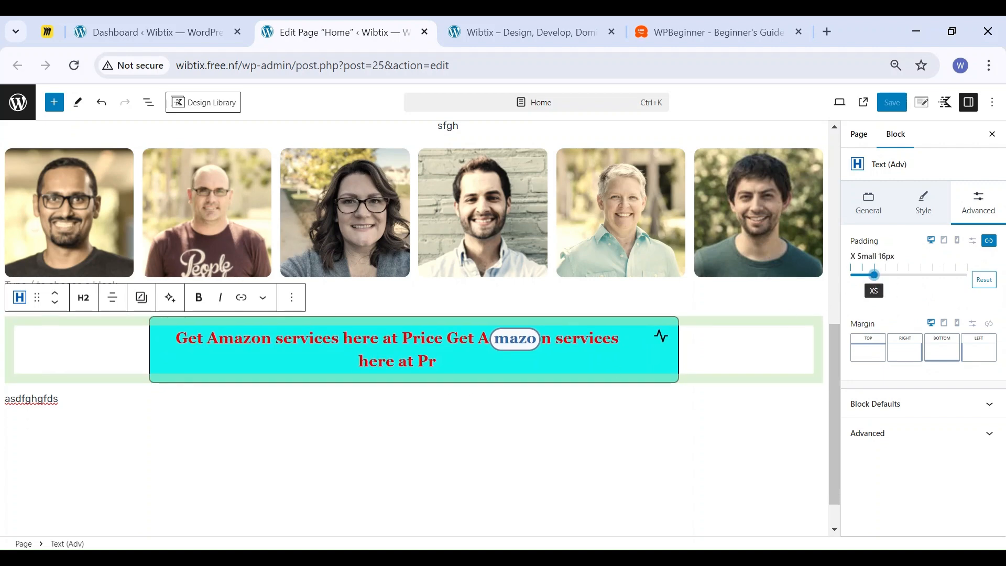
{"action": "left_click", "coordinate": [650, 419]}
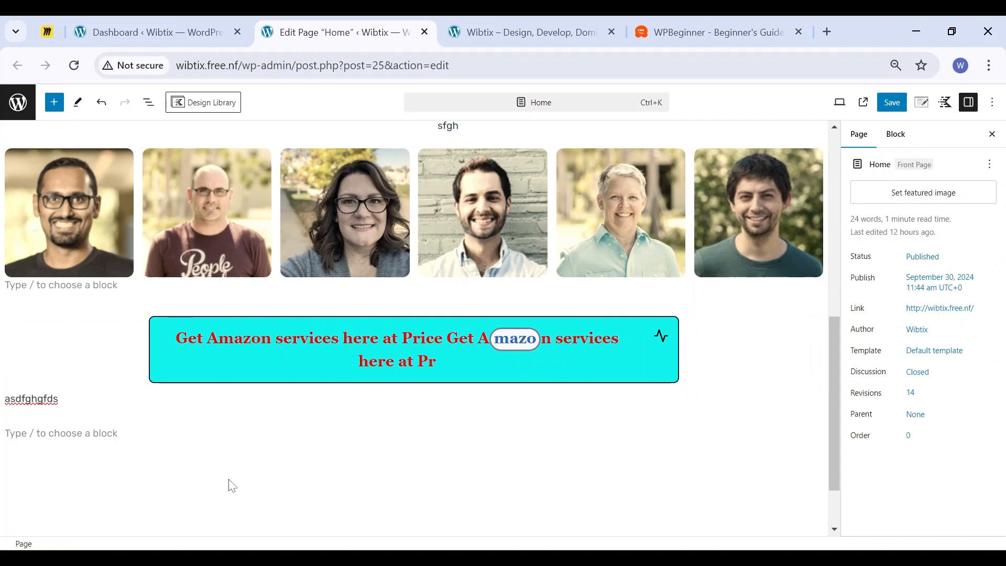
Step: Insert a Buttons (Adv) block in the empty paragraph below the heading
{"action": "left_click", "coordinate": [62, 434]}
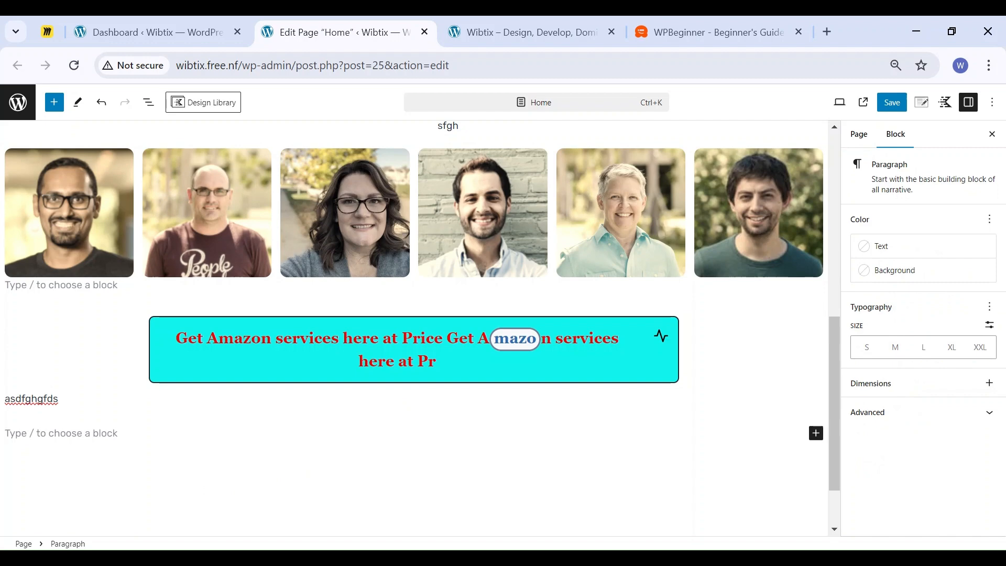
{"action": "type", "text": "/butt"}
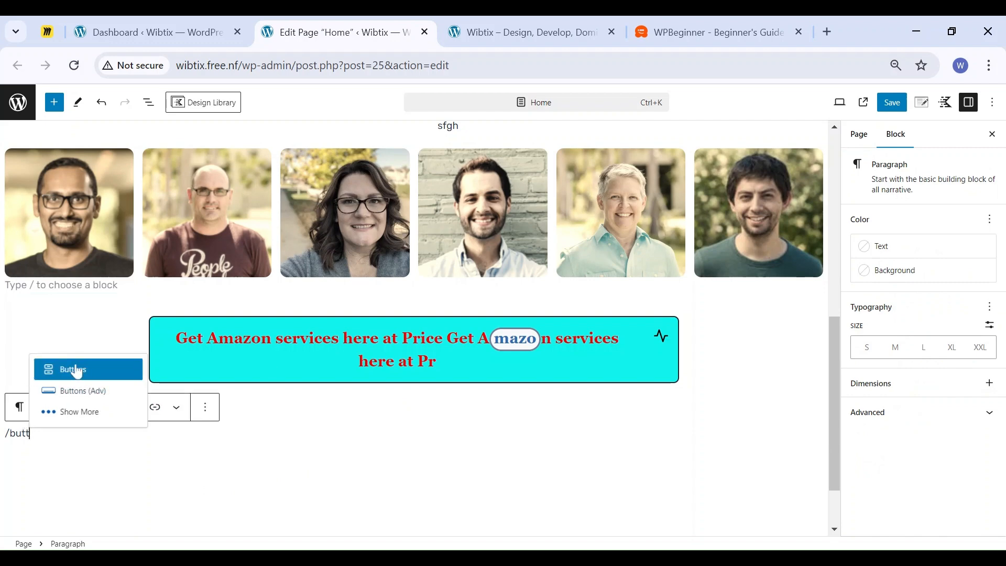
{"action": "left_click", "coordinate": [70, 401]}
Step: Add a second button to the Buttons block
{"action": "left_click", "coordinate": [413, 443]}
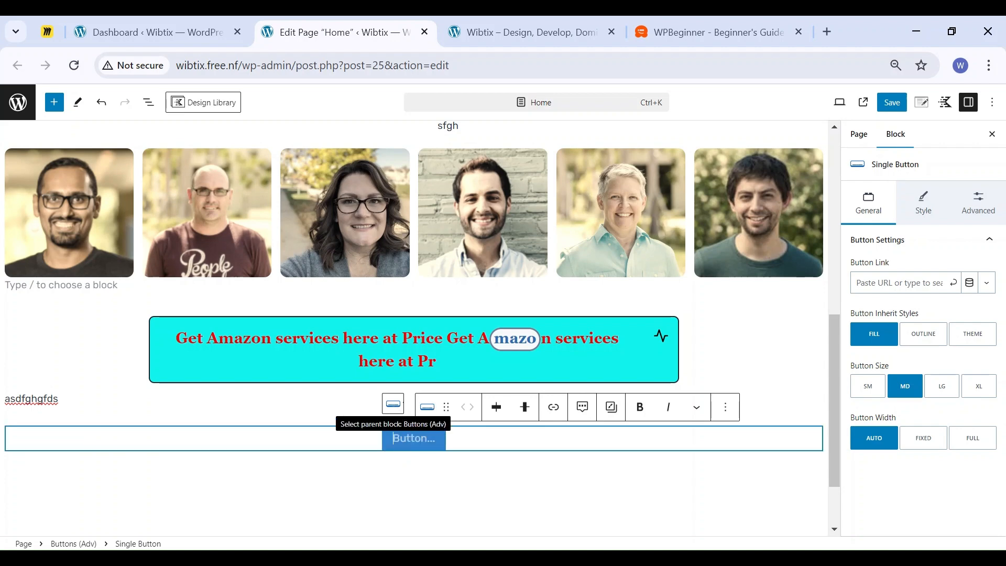
{"action": "left_click", "coordinate": [424, 434]}
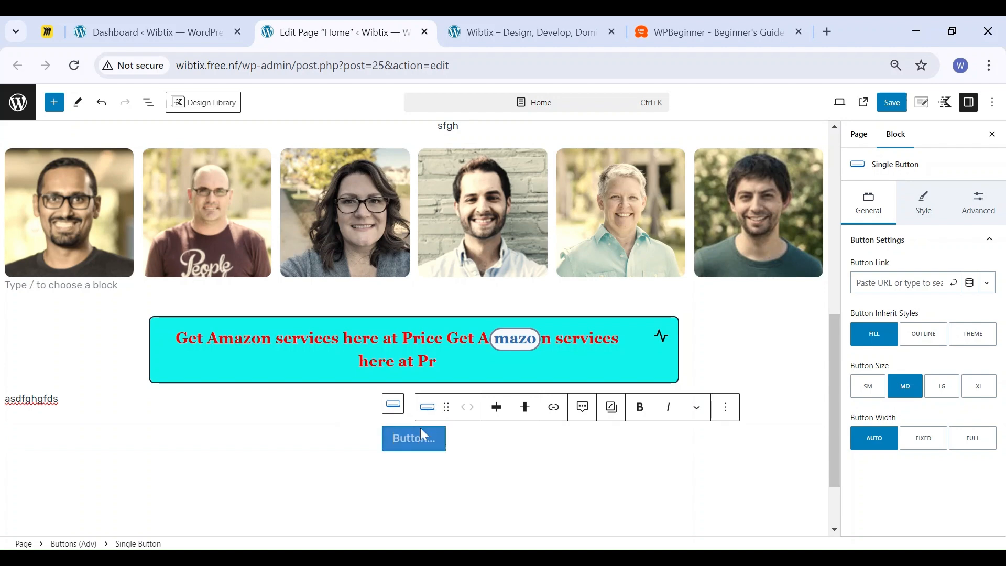
{"action": "left_click", "coordinate": [394, 404]}
{"action": "left_click", "coordinate": [133, 407]}
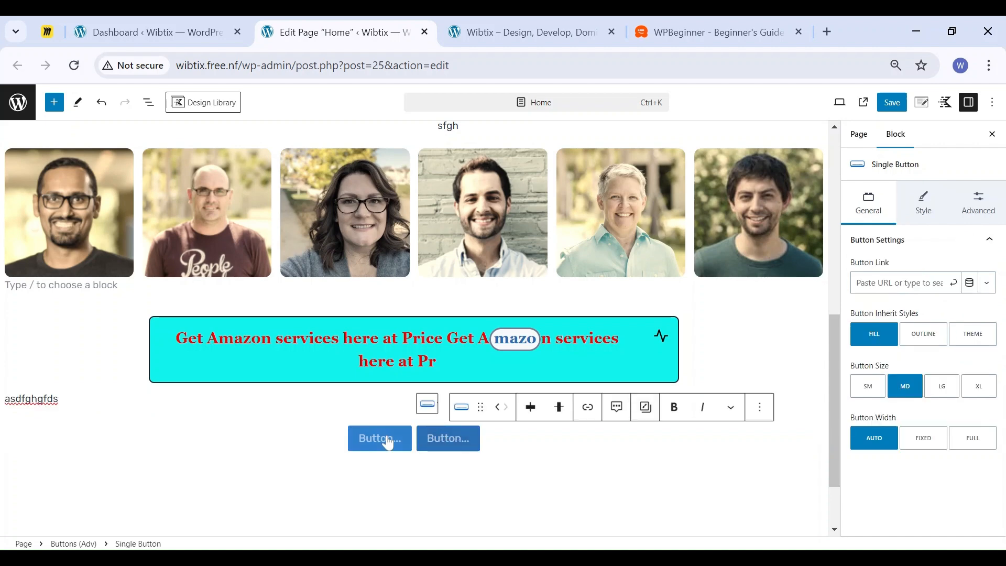
Step: Label the second button Learn More
{"action": "scroll", "coordinate": [444, 443], "scroll_direction": "down", "scroll_amount": 1}
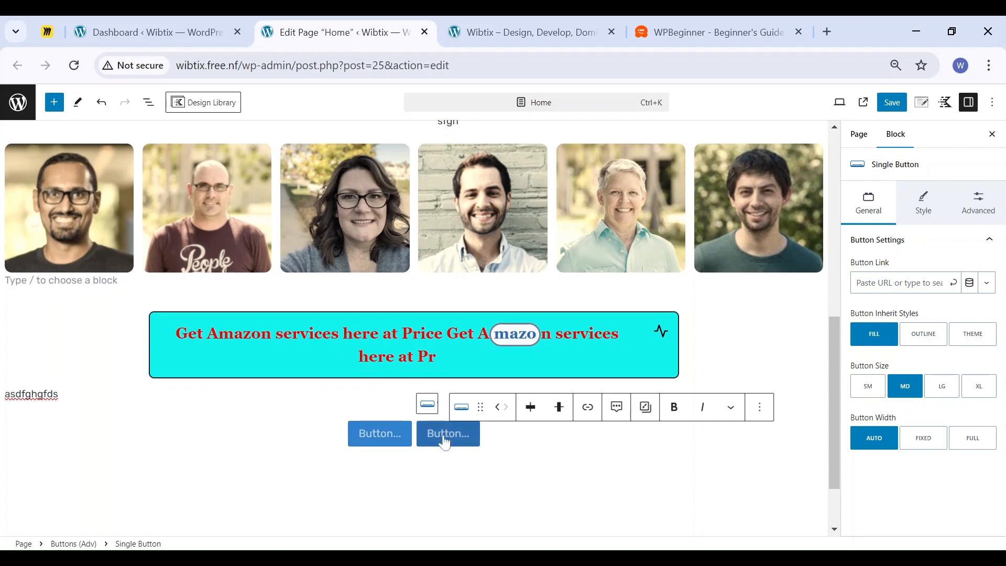
{"action": "type", "text": "Le"}
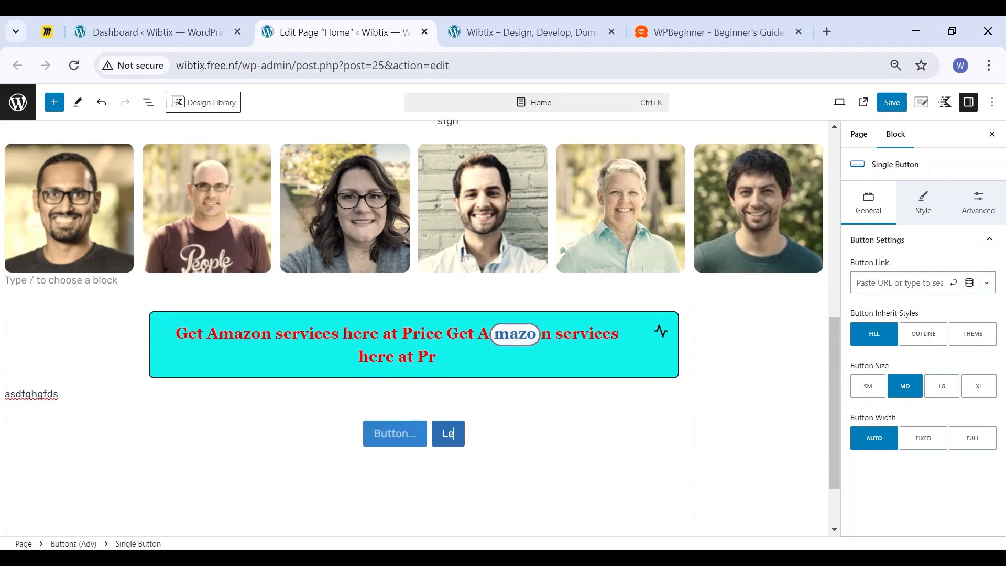
{"action": "type", "text": "arn More"}
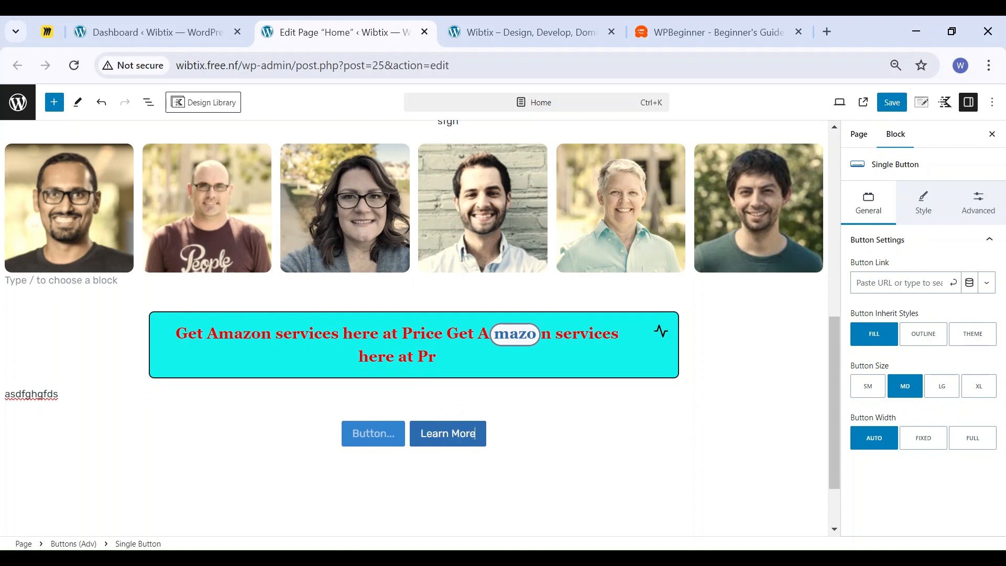
Step: Label the first button Buy Now and set its inherit style to Outline
{"action": "left_click", "coordinate": [375, 438]}
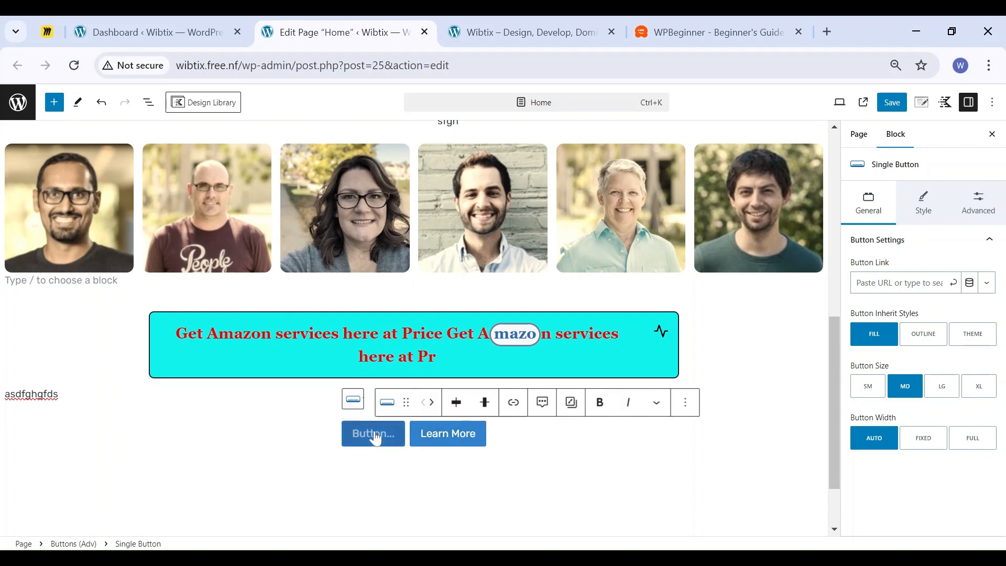
{"action": "type", "text": "Buy Now"}
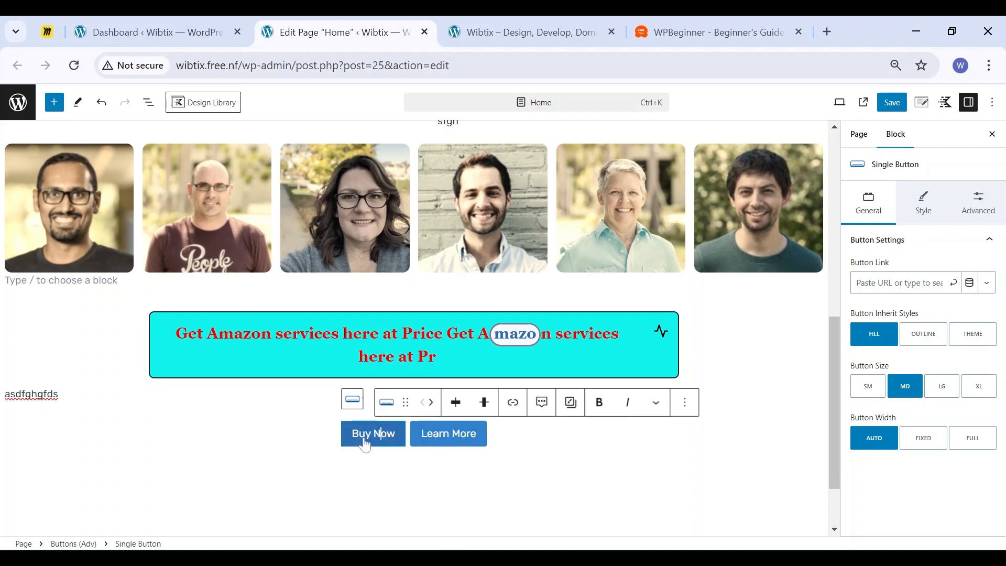
{"action": "left_click", "coordinate": [886, 283]}
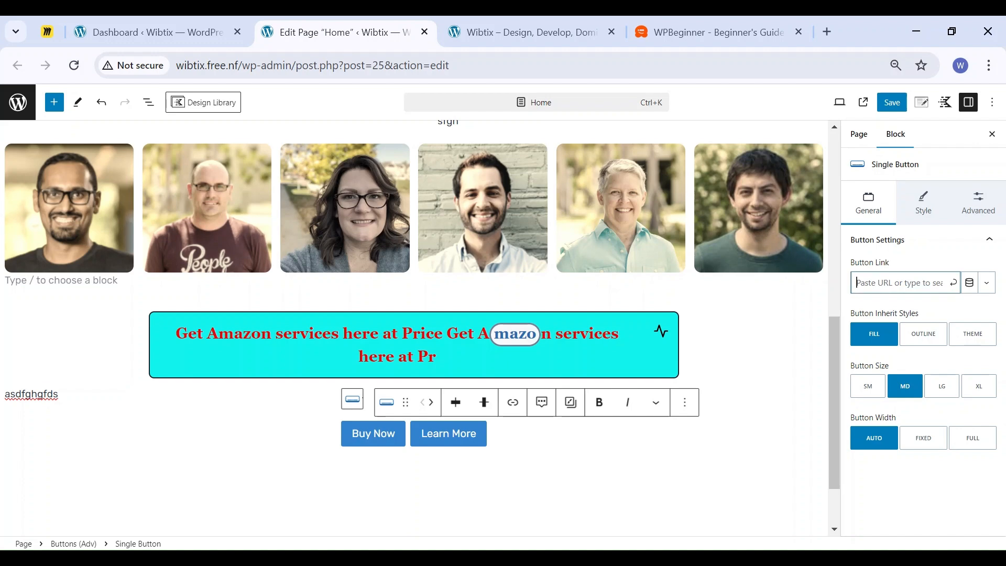
{"action": "left_click", "coordinate": [921, 334]}
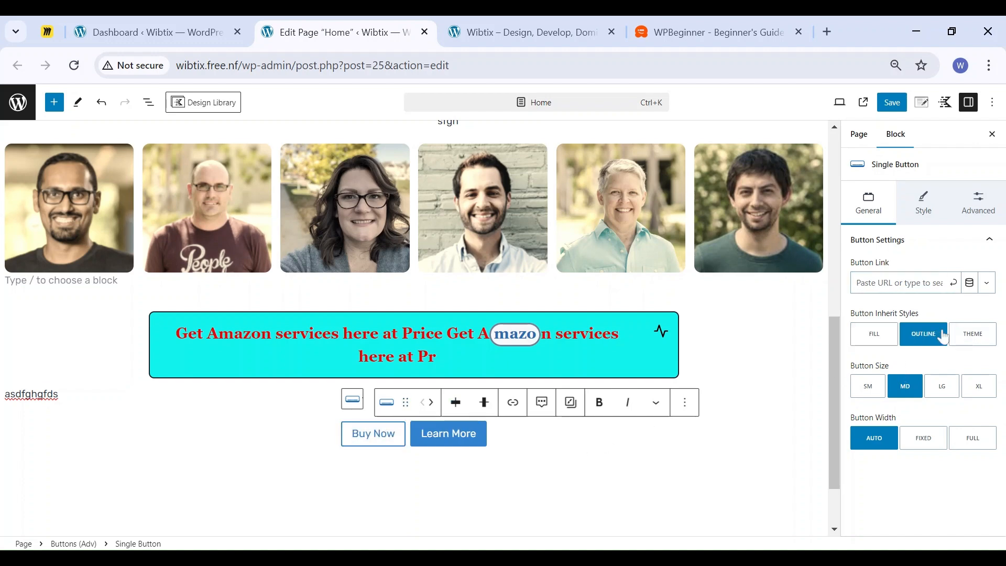
{"action": "left_click", "coordinate": [978, 338]}
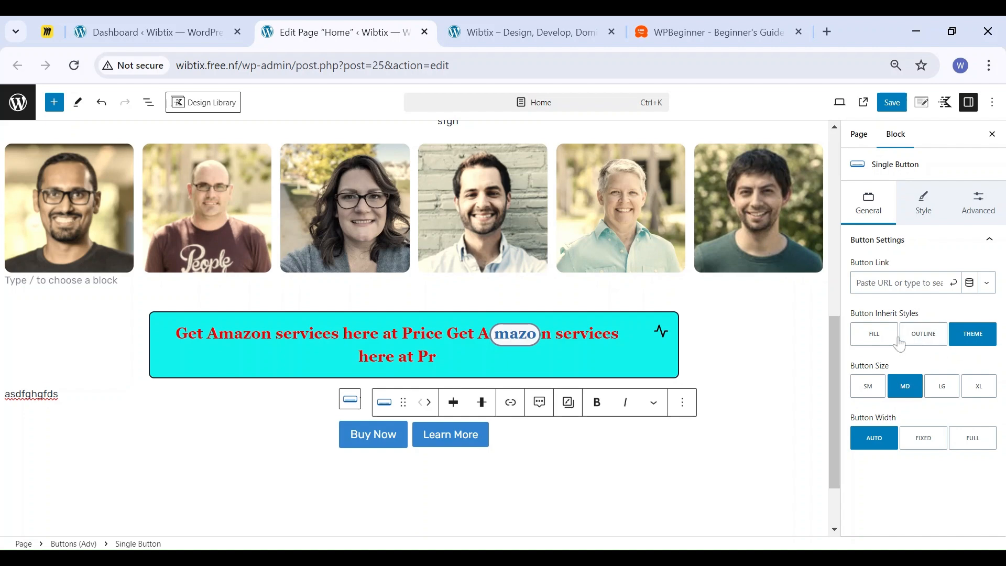
{"action": "left_click", "coordinate": [882, 339]}
{"action": "left_click", "coordinate": [922, 338]}
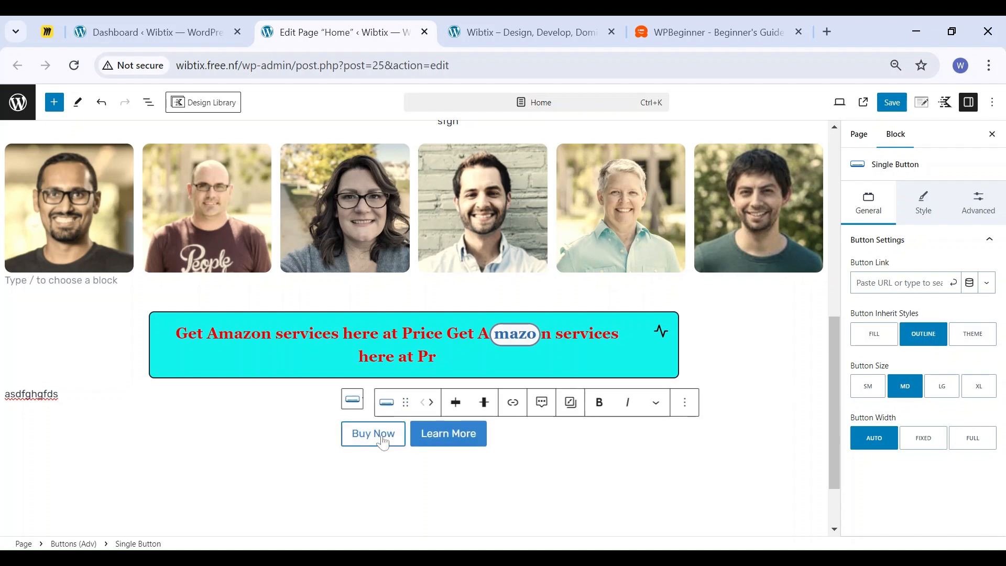
Step: Try other button sizes and a fixed 80 px width before returning to MD size and Auto width
{"action": "left_click", "coordinate": [871, 392]}
{"action": "left_click", "coordinate": [924, 393]}
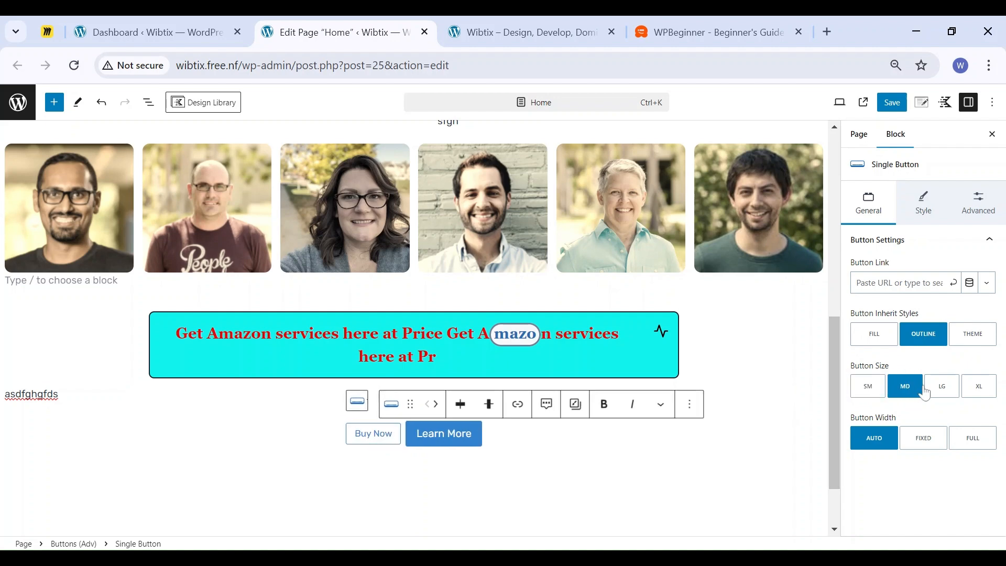
{"action": "left_click", "coordinate": [940, 389]}
{"action": "left_click", "coordinate": [911, 390]}
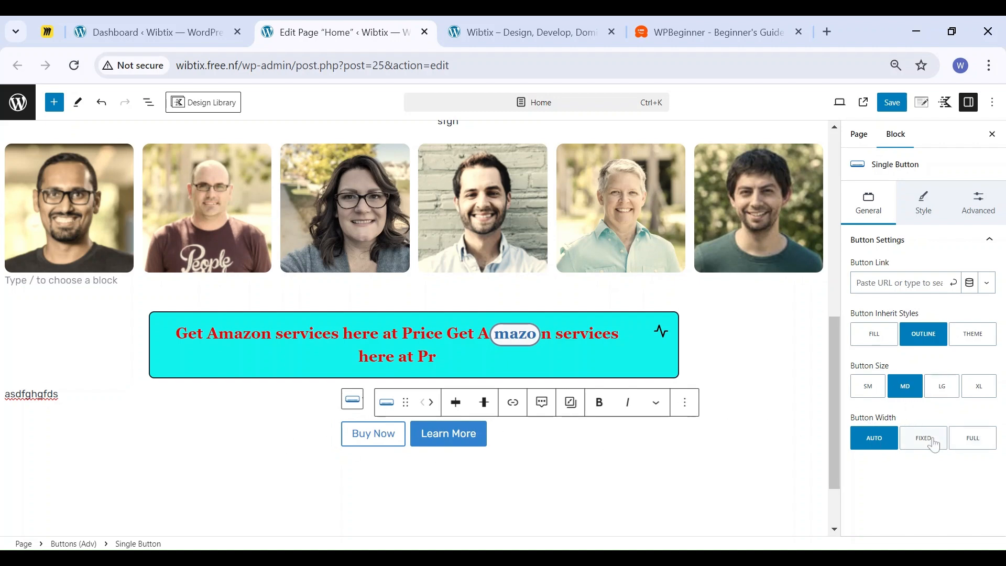
{"action": "left_click", "coordinate": [973, 438]}
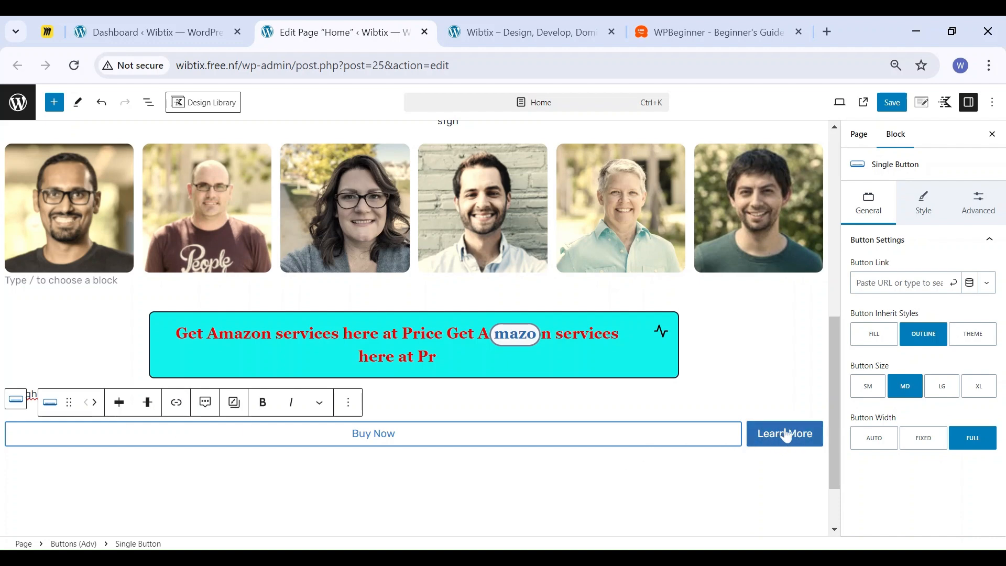
{"action": "left_click", "coordinate": [930, 440]}
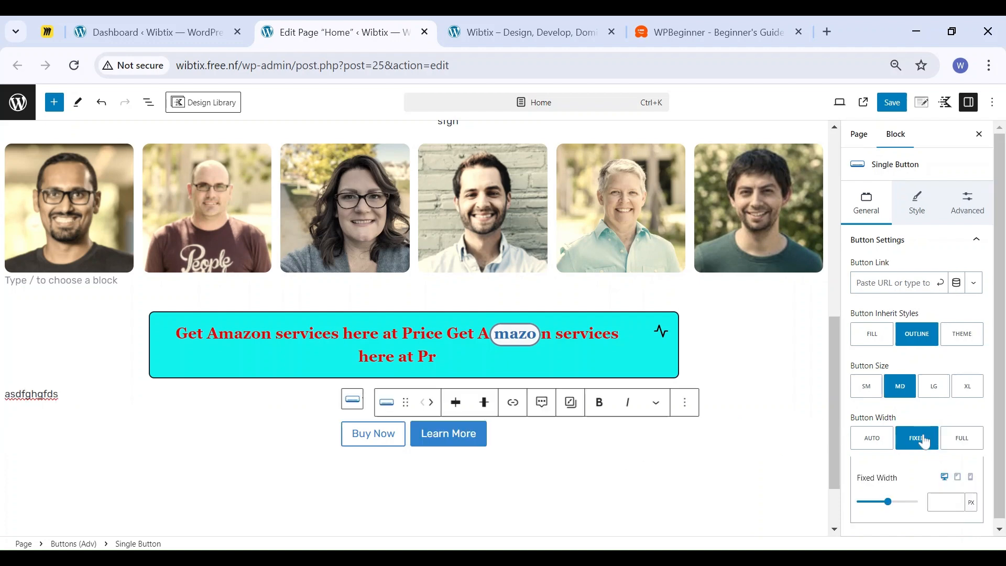
{"action": "left_click", "coordinate": [941, 502]}
{"action": "type", "text": "80"}
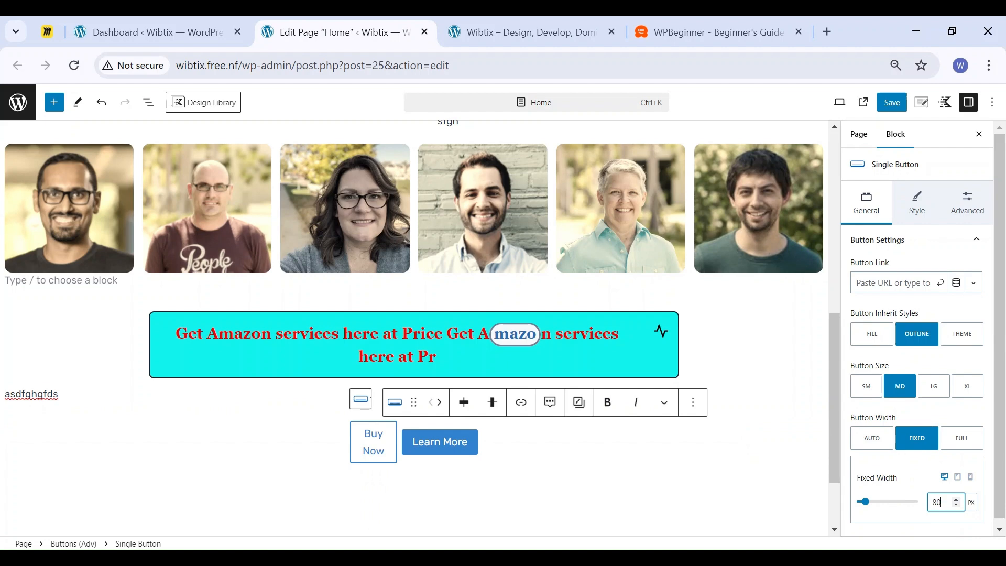
{"action": "left_click", "coordinate": [885, 440]}
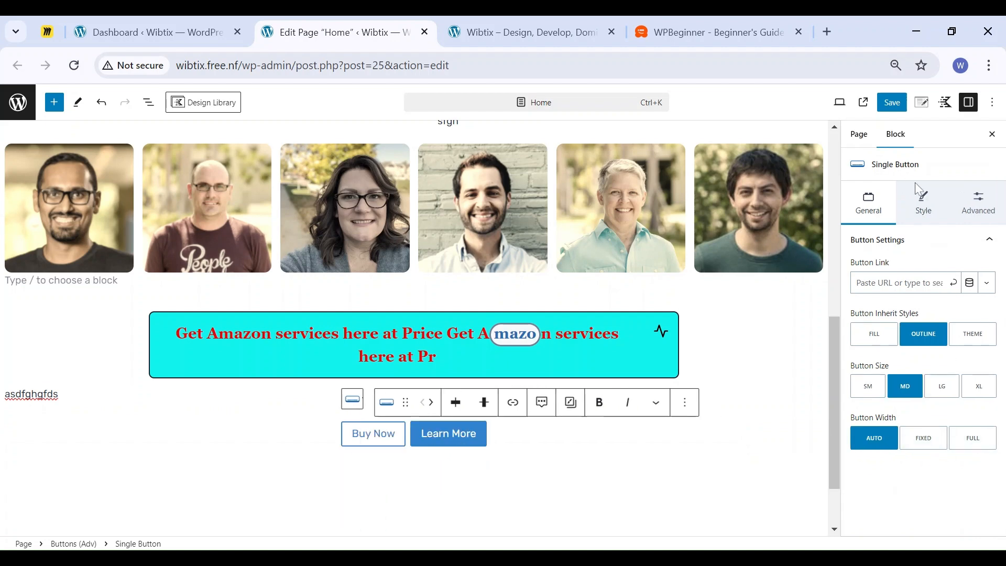
Step: Enable a box shadow on the first button with a blur of 19
{"action": "left_click", "coordinate": [936, 204]}
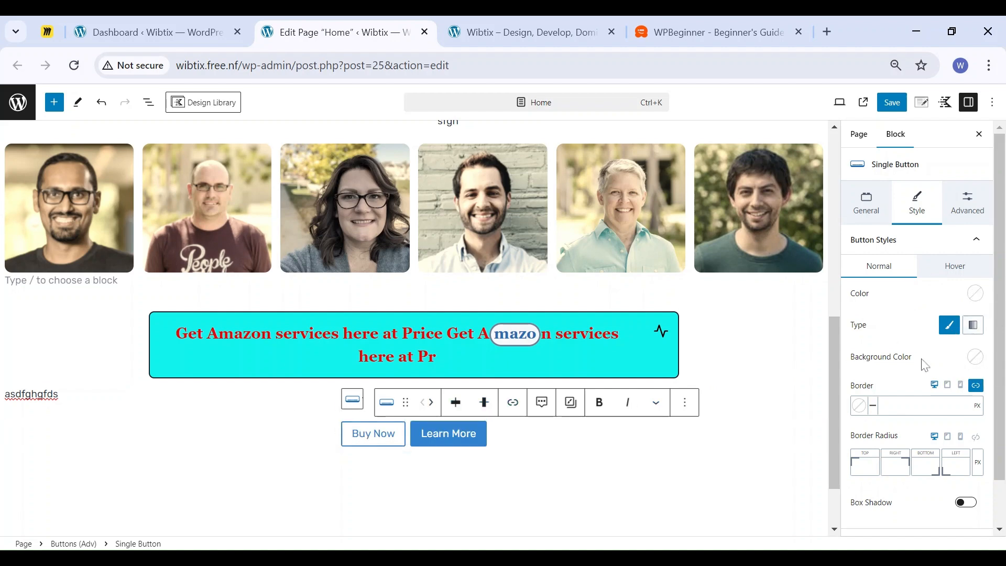
{"action": "scroll", "coordinate": [895, 480], "scroll_direction": "down", "scroll_amount": 1}
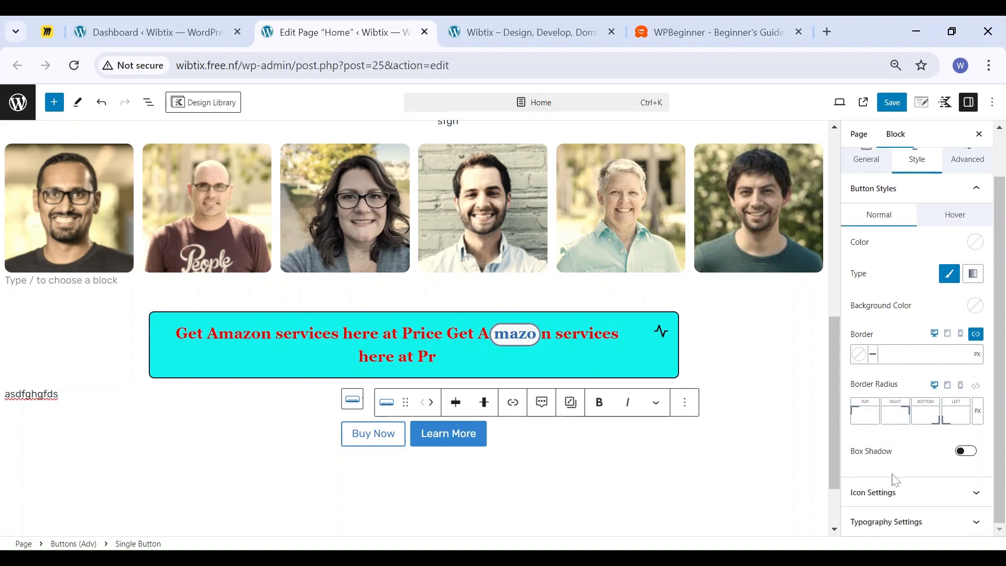
{"action": "left_click", "coordinate": [962, 450]}
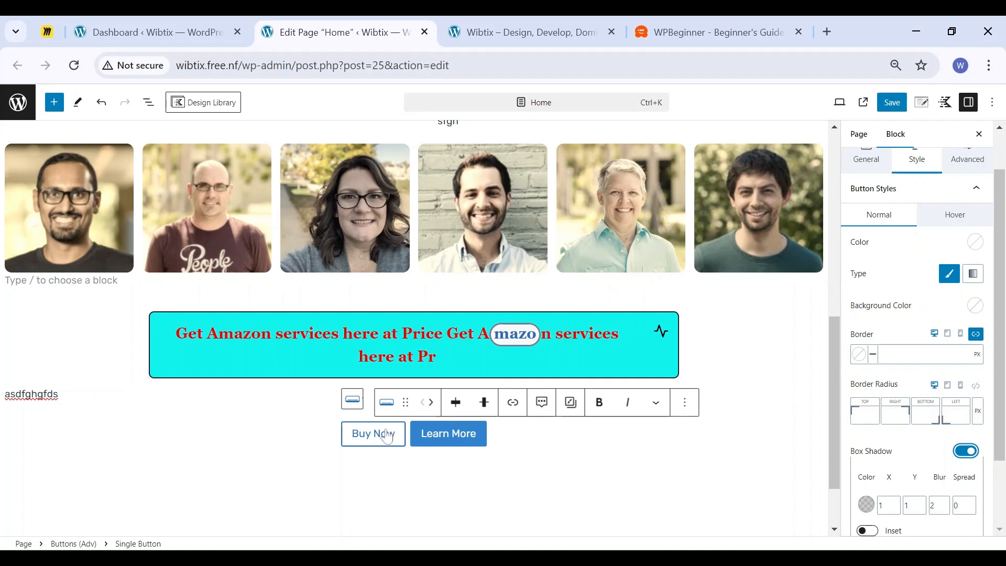
{"action": "left_click", "coordinate": [945, 504]}
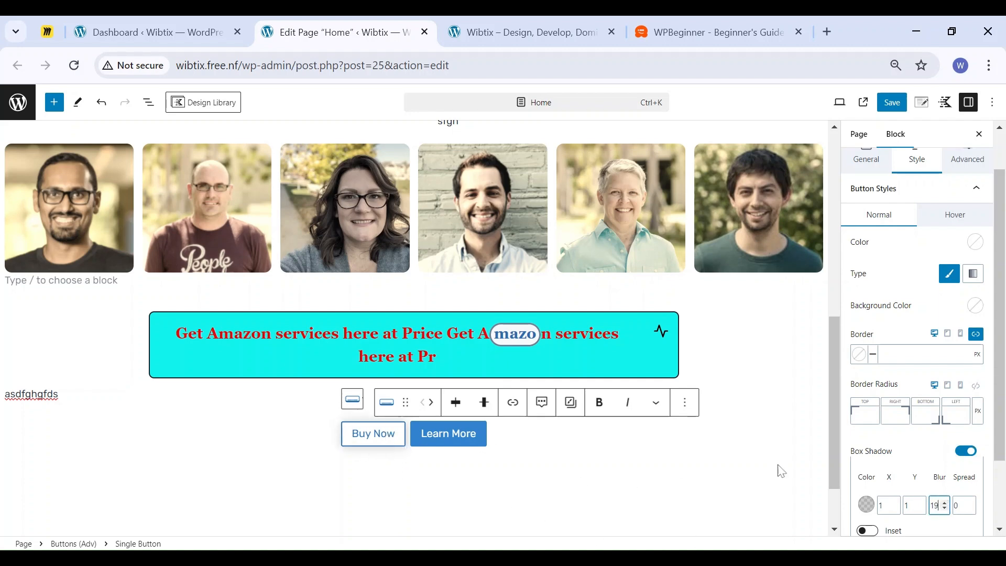
Step: Add a box icon to the first button in its icon settings
{"action": "scroll", "coordinate": [975, 450], "scroll_direction": "down", "scroll_amount": 2}
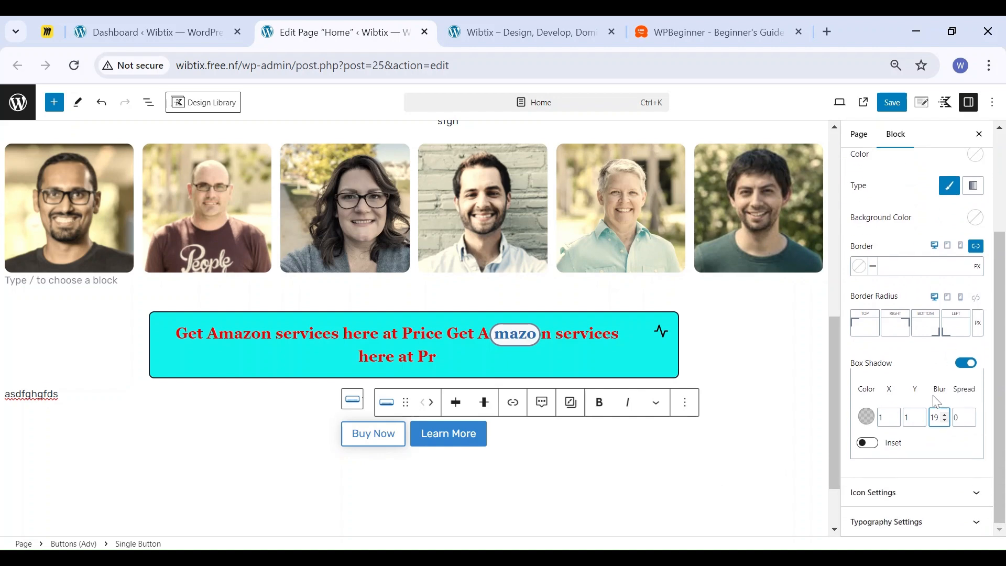
{"action": "left_click", "coordinate": [932, 492]}
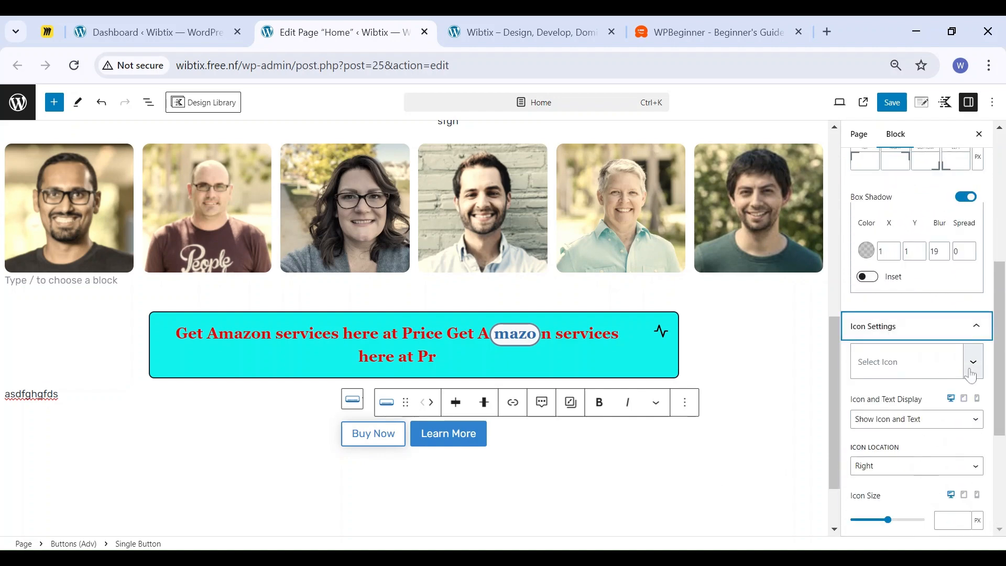
{"action": "left_click", "coordinate": [977, 367]}
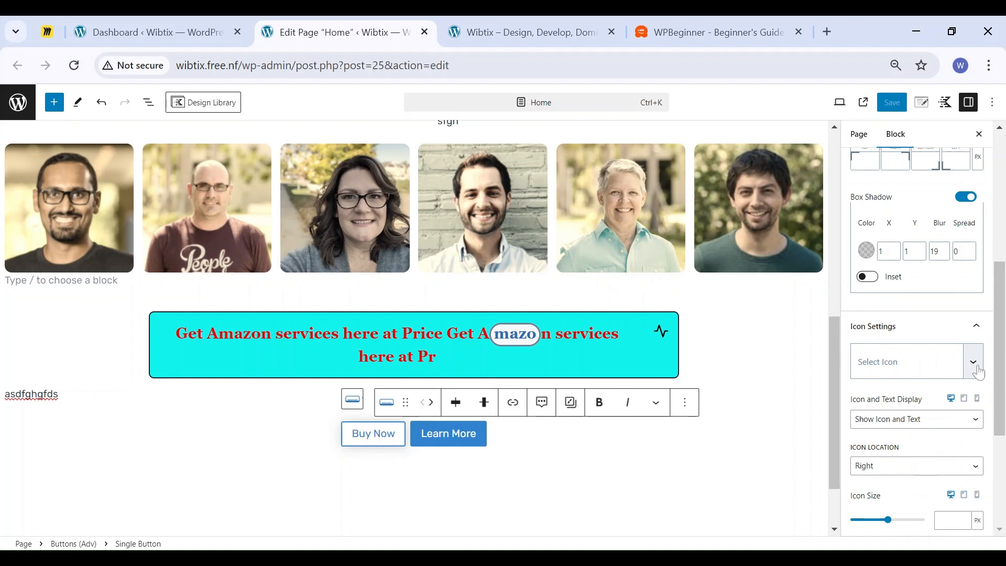
{"action": "left_click", "coordinate": [976, 364]}
{"action": "left_click", "coordinate": [833, 288]}
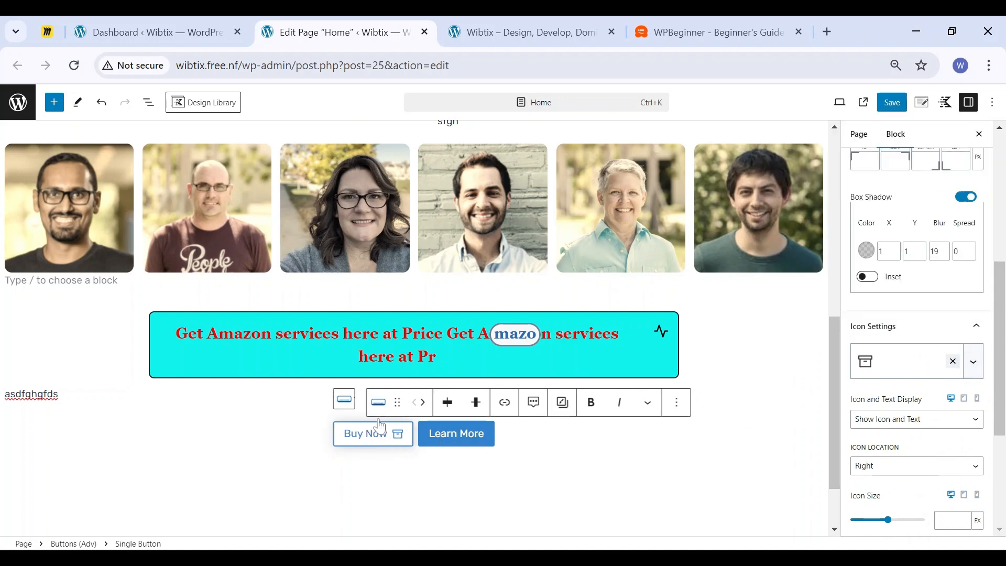
Step: Rename the first button Download
{"action": "left_click", "coordinate": [363, 438]}
{"action": "key", "text": "ctrl+a"}
{"action": "key", "text": "BackSpace"}
{"action": "type", "text": "Download"}
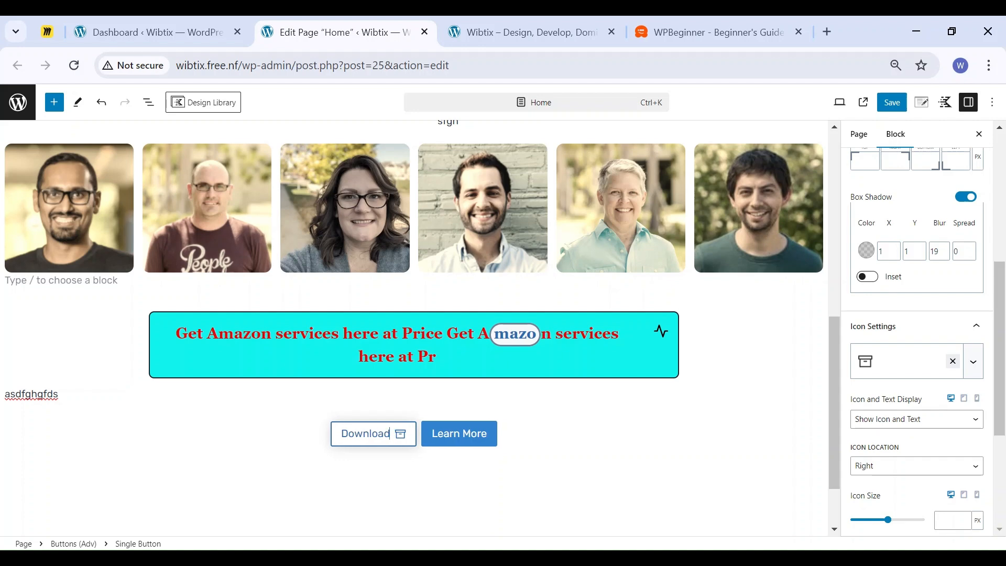
Step: Replace the button's icon with the line-style download icon found by searching download
{"action": "left_click", "coordinate": [954, 361]}
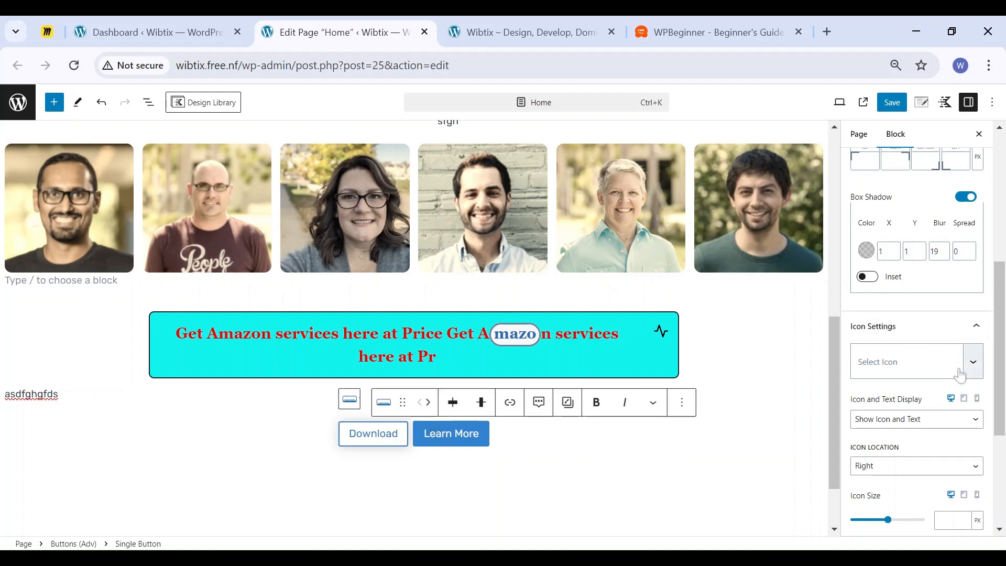
{"action": "left_click", "coordinate": [918, 352]}
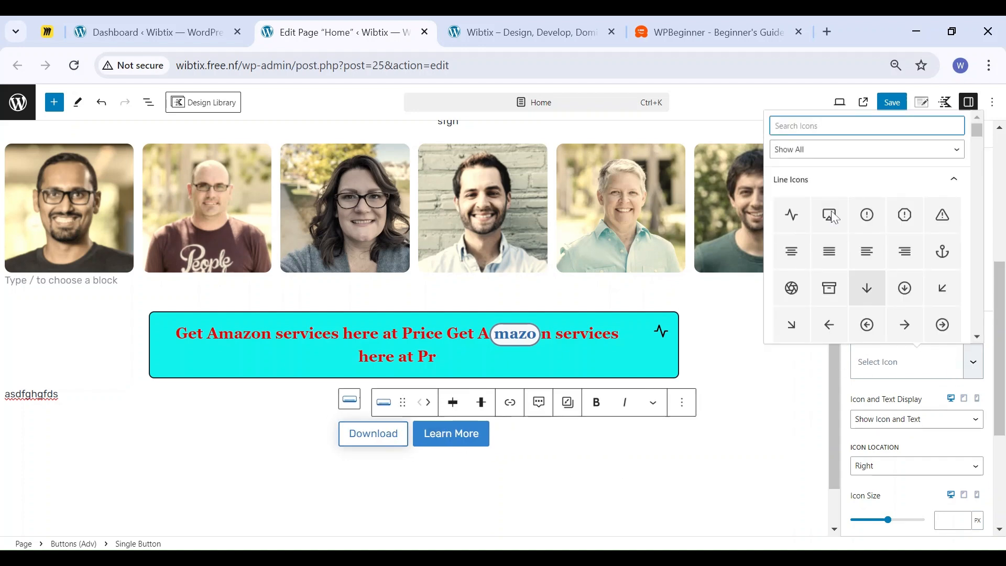
{"action": "type", "text": "download"}
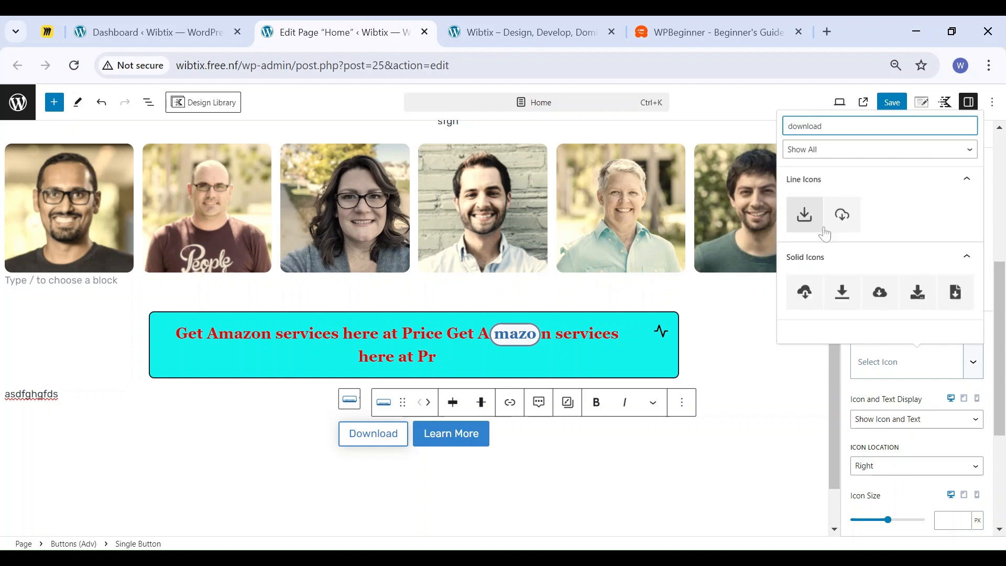
{"action": "left_click", "coordinate": [804, 215]}
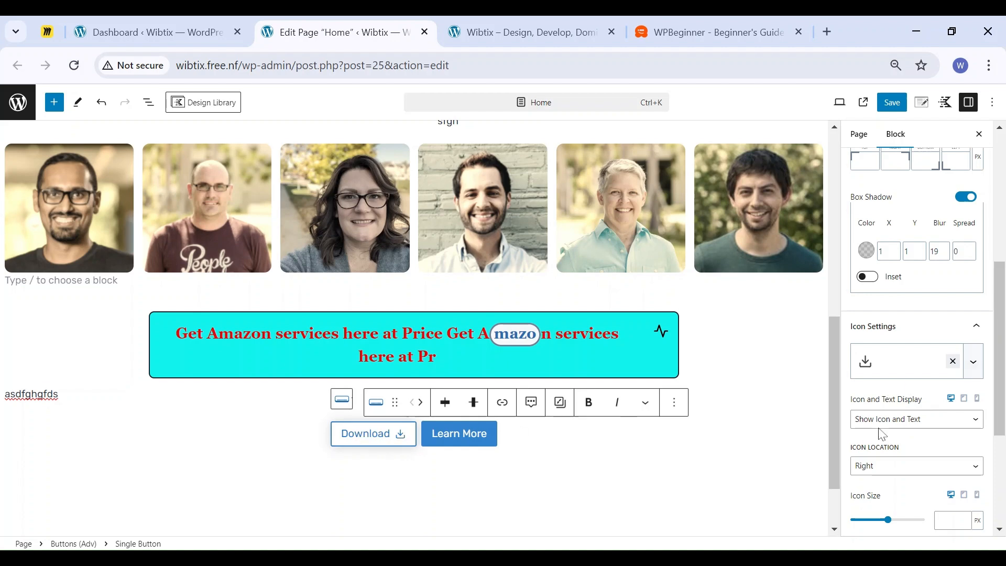
{"action": "left_click", "coordinate": [898, 425]}
{"action": "left_click", "coordinate": [894, 459]}
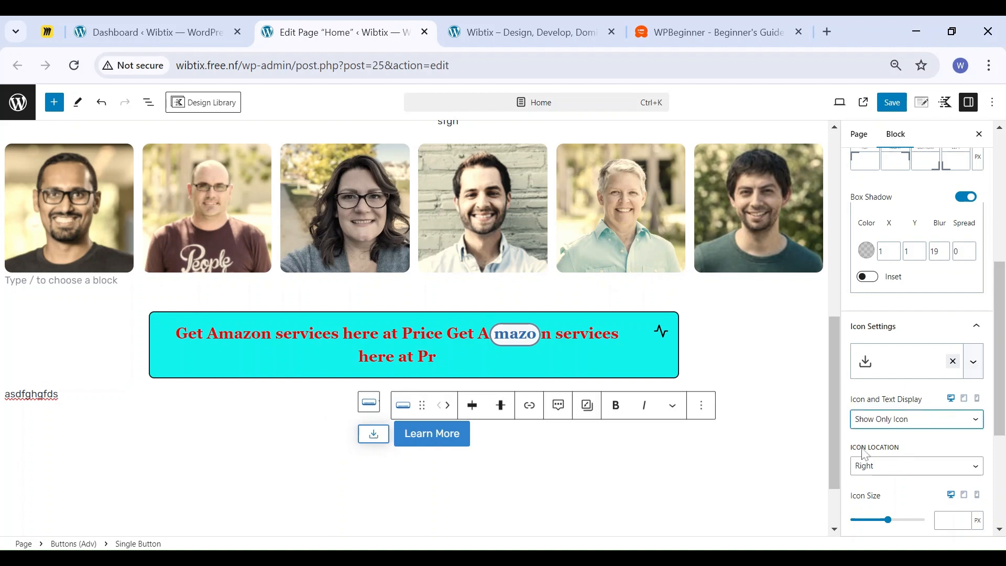
{"action": "left_click", "coordinate": [912, 436]}
Step: Place the download icon on the left of the button text
{"action": "scroll", "coordinate": [920, 458], "scroll_direction": "down", "scroll_amount": 1}
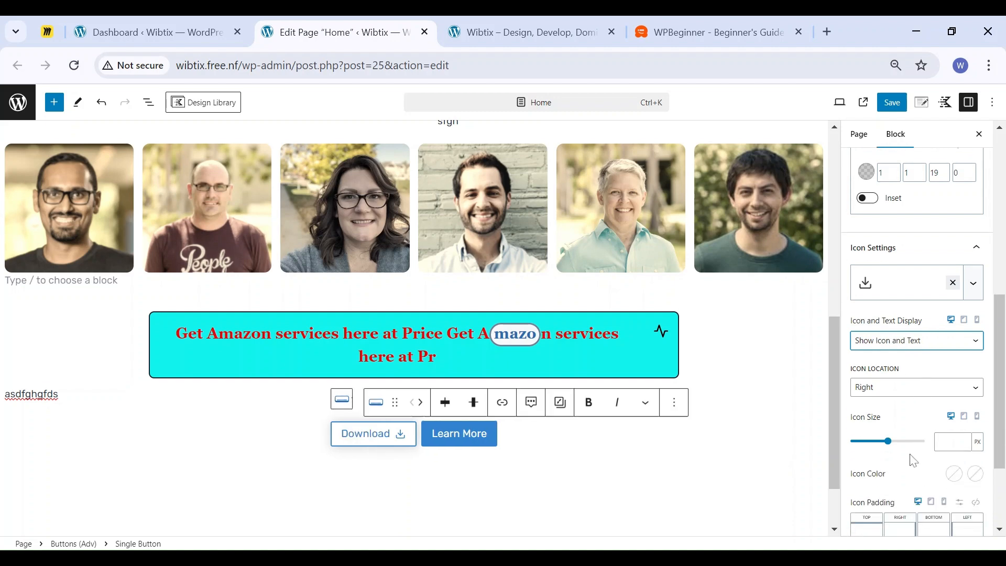
{"action": "left_click", "coordinate": [901, 389]}
{"action": "left_click", "coordinate": [903, 405]}
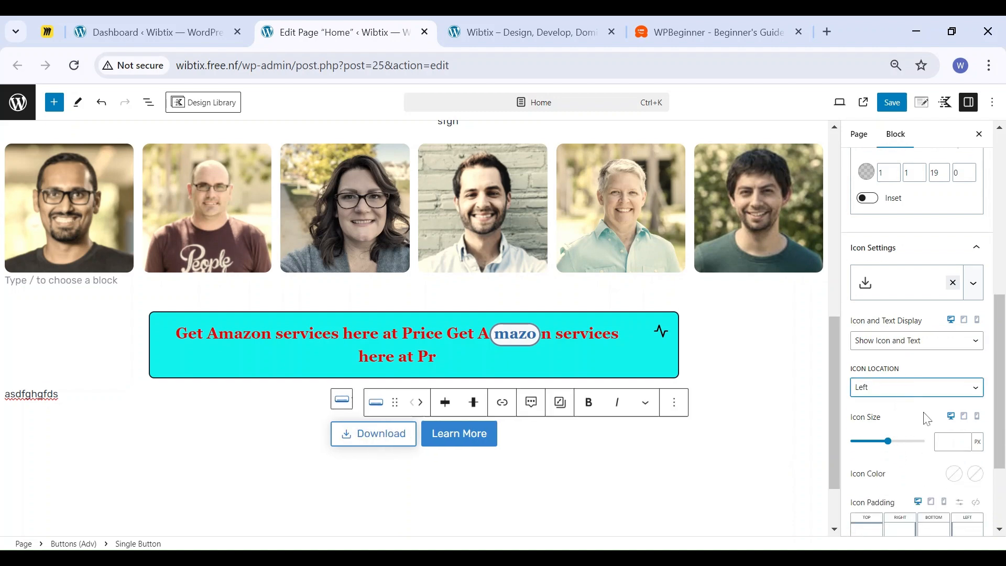
Step: Review the button's typography settings and its Normal and Hover style options
{"action": "scroll", "coordinate": [898, 396], "scroll_direction": "down", "scroll_amount": 1}
{"action": "scroll", "coordinate": [886, 427], "scroll_direction": "down", "scroll_amount": 1}
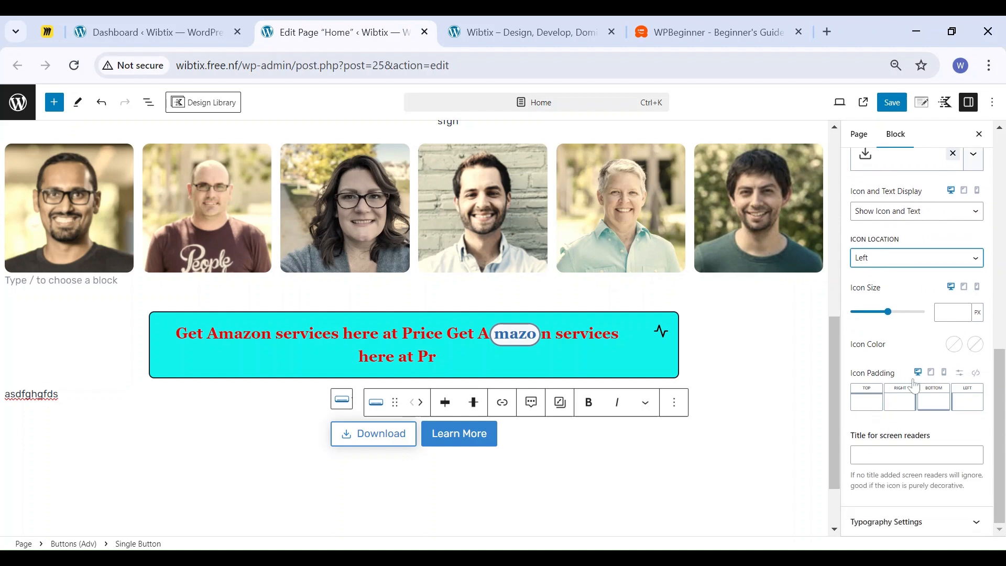
{"action": "left_click", "coordinate": [896, 522]}
{"action": "scroll", "coordinate": [938, 419], "scroll_direction": "up", "scroll_amount": 5}
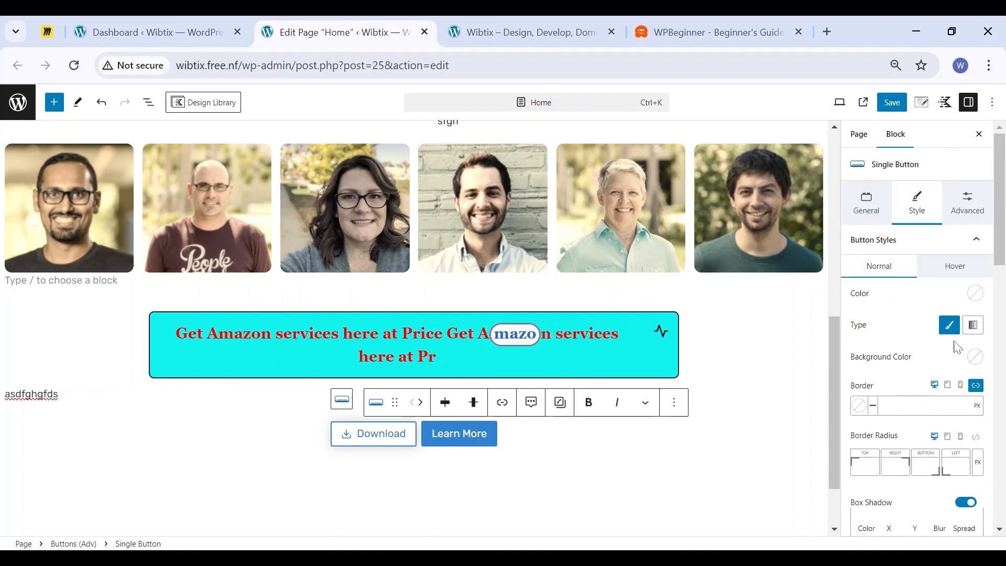
{"action": "left_click", "coordinate": [938, 267]}
{"action": "left_click", "coordinate": [896, 281]}
{"action": "left_click", "coordinate": [940, 272]}
{"action": "left_click", "coordinate": [938, 270]}
{"action": "left_click", "coordinate": [938, 270]}
{"action": "left_click", "coordinate": [984, 242]}
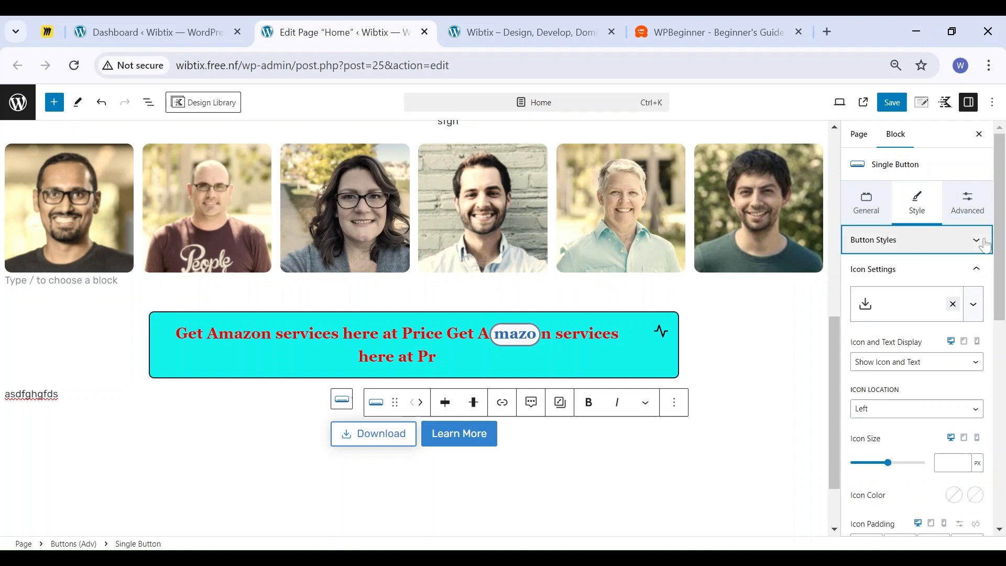
{"action": "left_click", "coordinate": [982, 242]}
{"action": "left_click", "coordinate": [969, 204]}
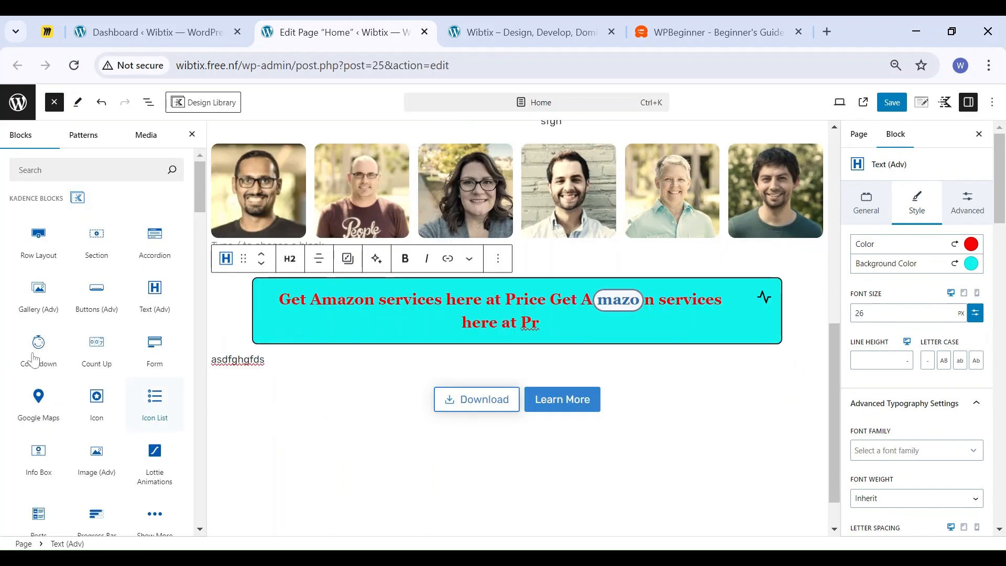
{"action": "mouse_move", "coordinate": [30, 363]}
{"action": "mouse_move", "coordinate": [104, 352]}
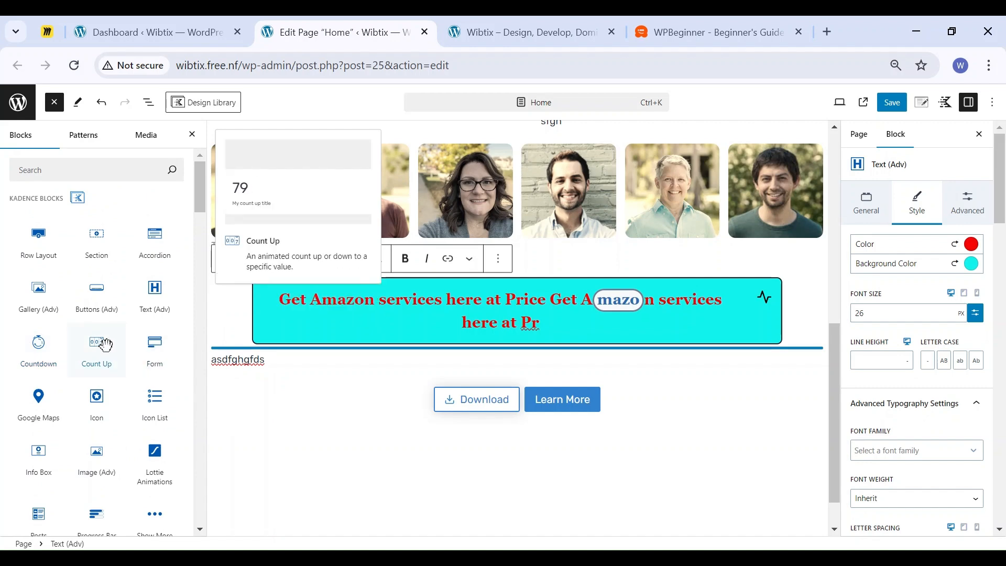